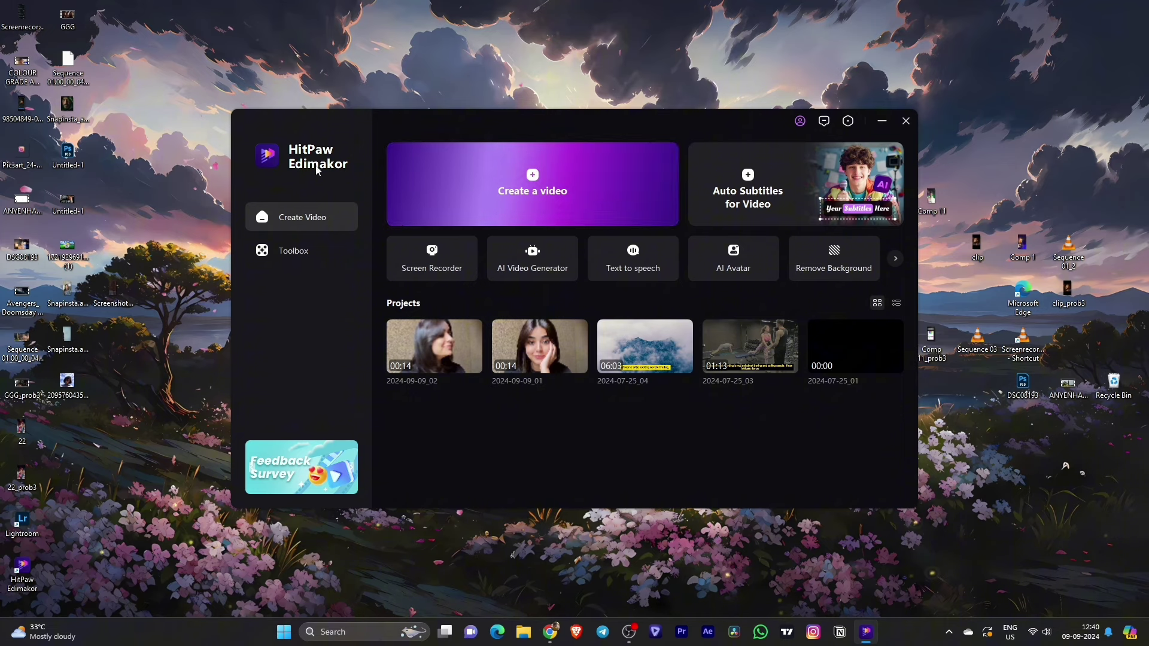
# - Create a new video project and import the 14-second Snapinsta clip from the Desktop folder
pyautogui.click(531, 193)
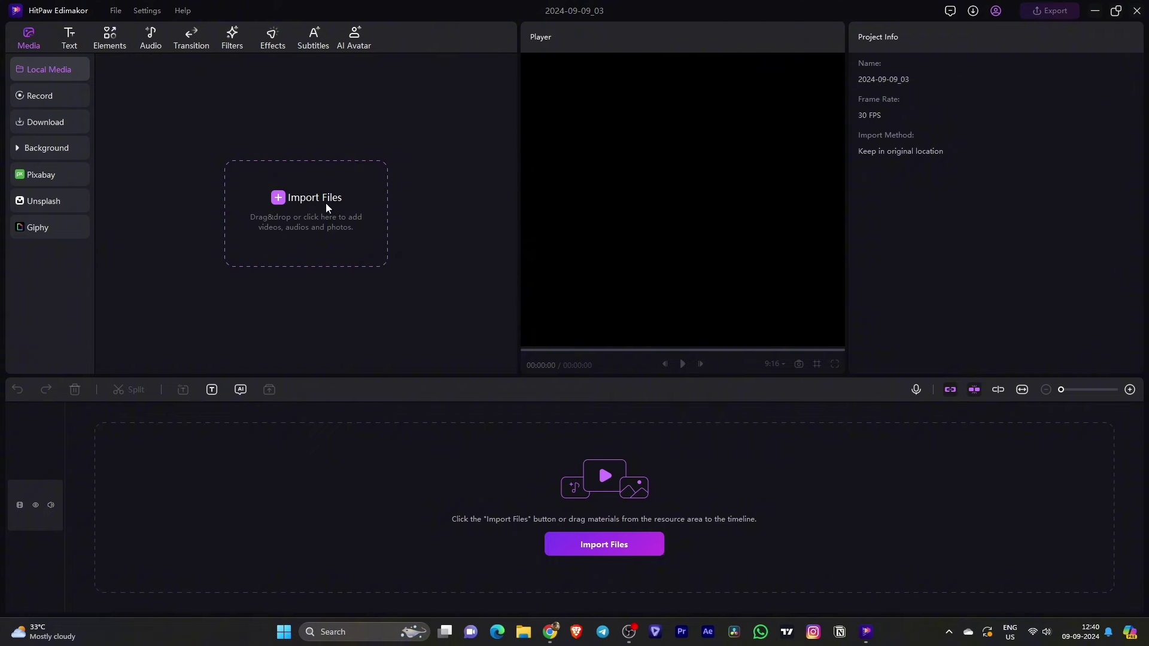
pyautogui.click(304, 201)
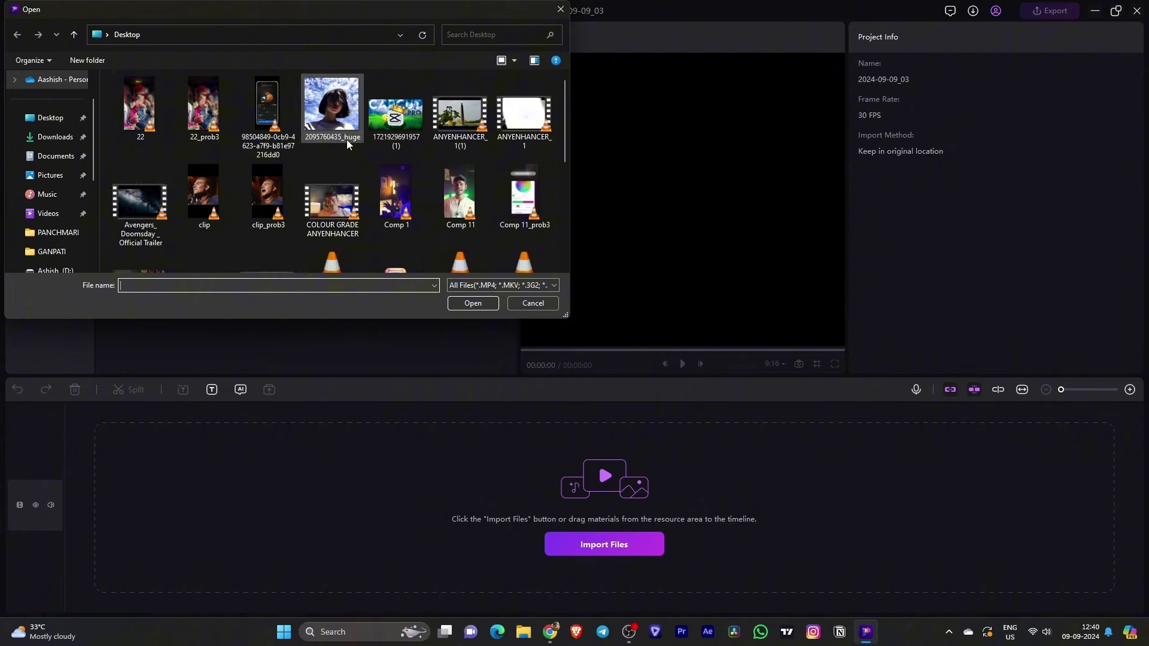
pyautogui.scroll(-1, 346, 139)
pyautogui.click(459, 143)
pyautogui.click(472, 303)
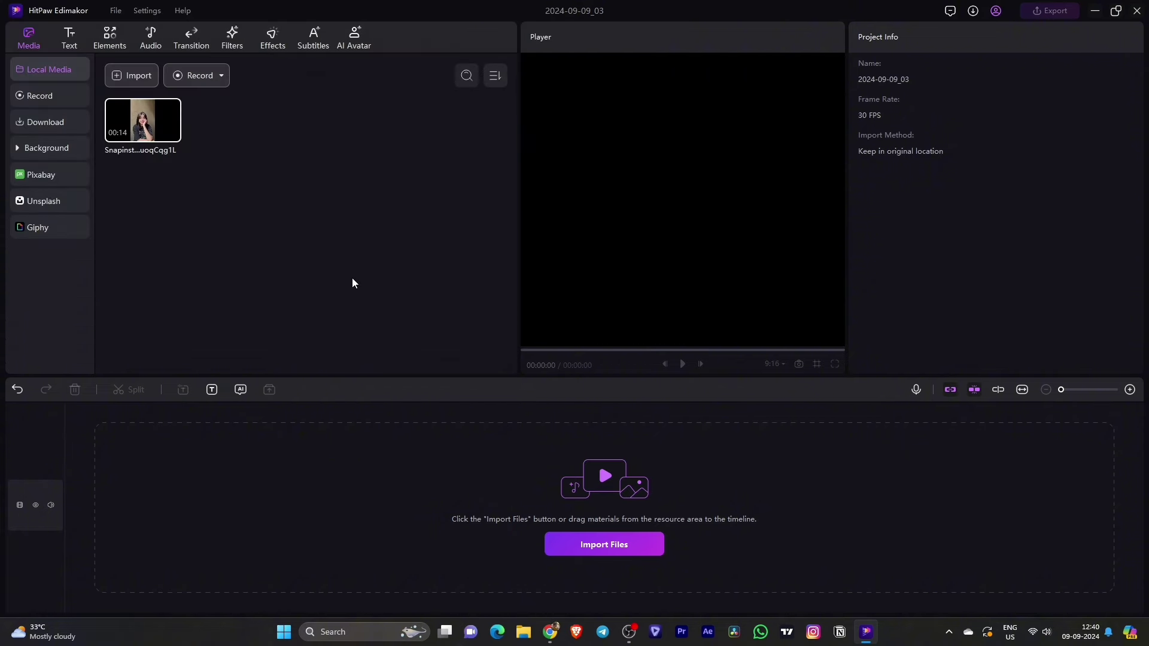
# - Place the imported clip at the start of the timeline and enlarge the player area
pyautogui.moveTo(141, 121); pyautogui.dragTo(144, 476)
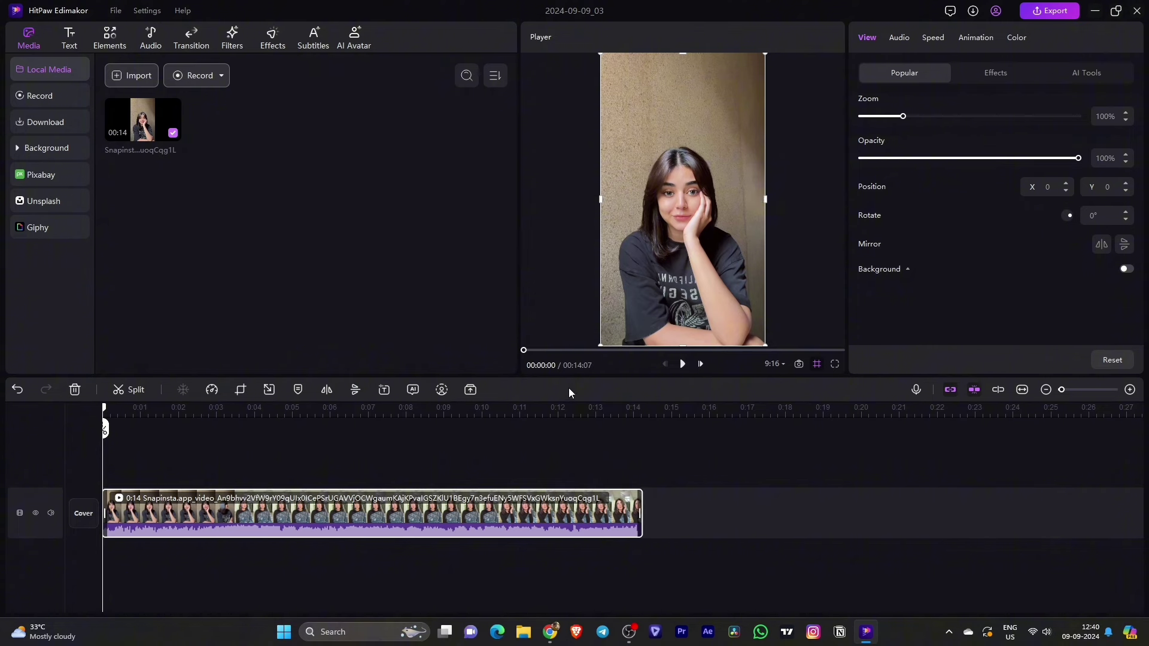
pyautogui.moveTo(581, 375); pyautogui.dragTo(577, 415)
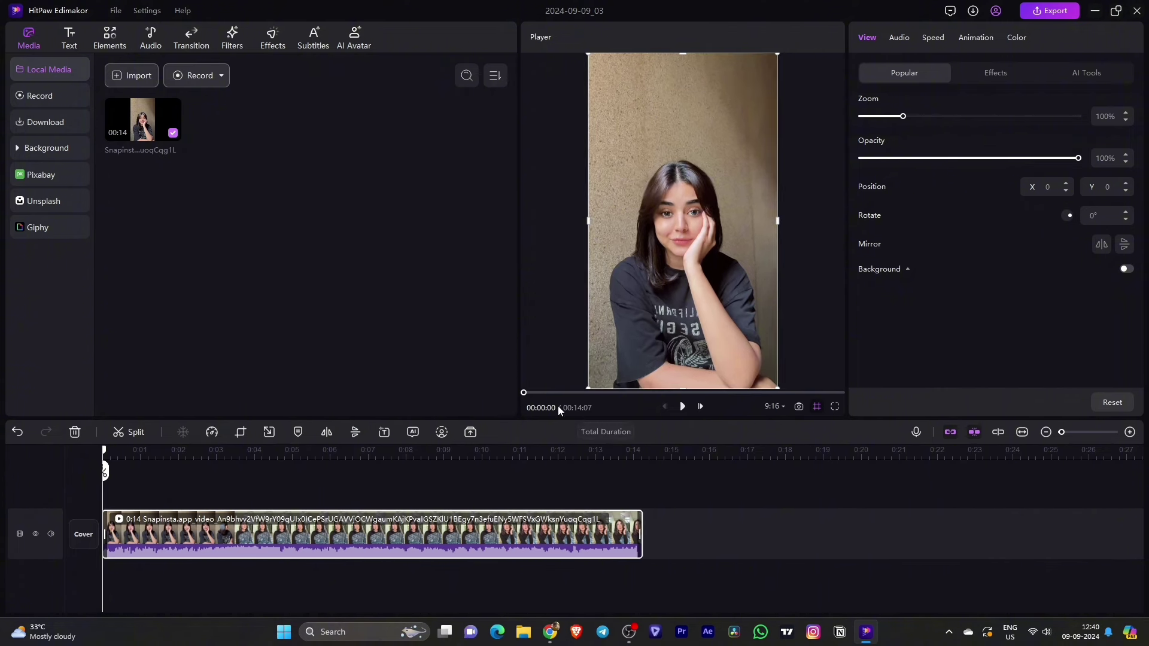
# - Split the clip at the outfit change, just after 3 seconds
pyautogui.click(103, 473)
pyautogui.press('space')
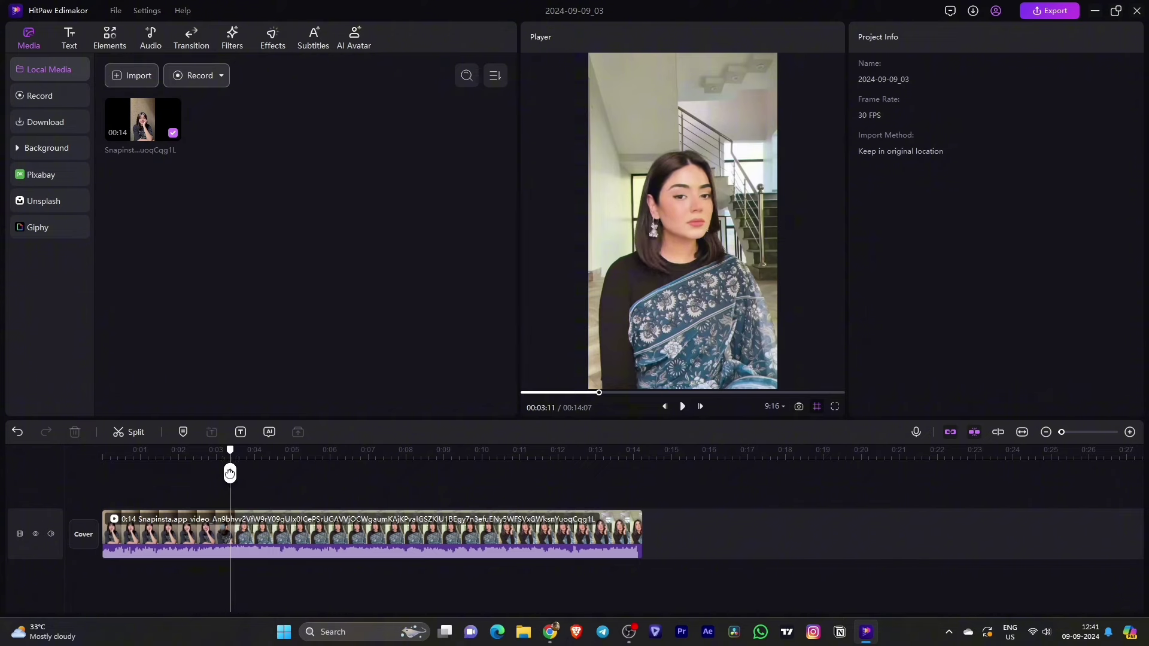
pyautogui.moveTo(230, 474); pyautogui.dragTo(234, 475)
pyautogui.hotkey('ctrl', 'b')
pyautogui.click(269, 501)
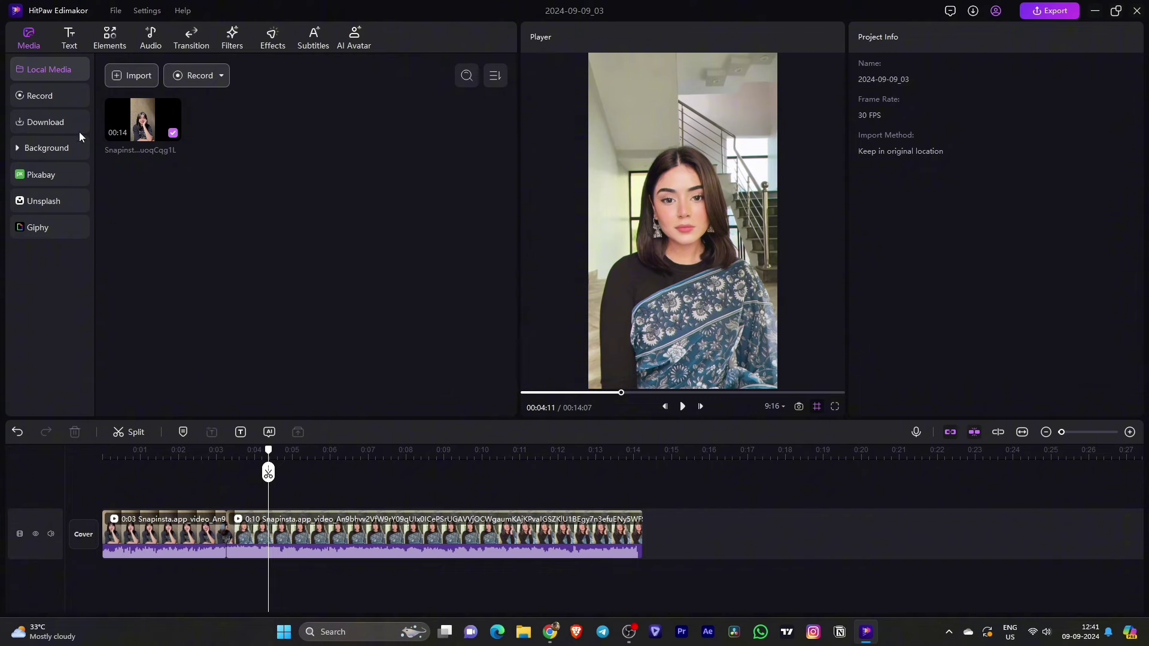
pyautogui.click(76, 49)
pyautogui.click(112, 42)
pyautogui.click(153, 40)
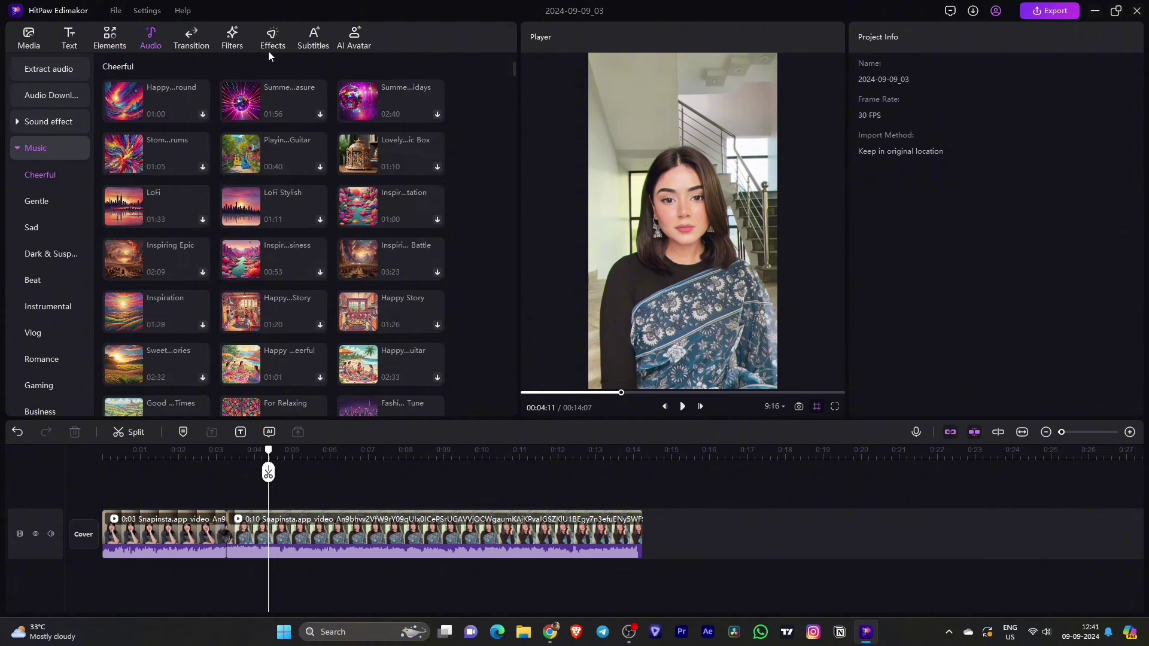
pyautogui.click(29, 138)
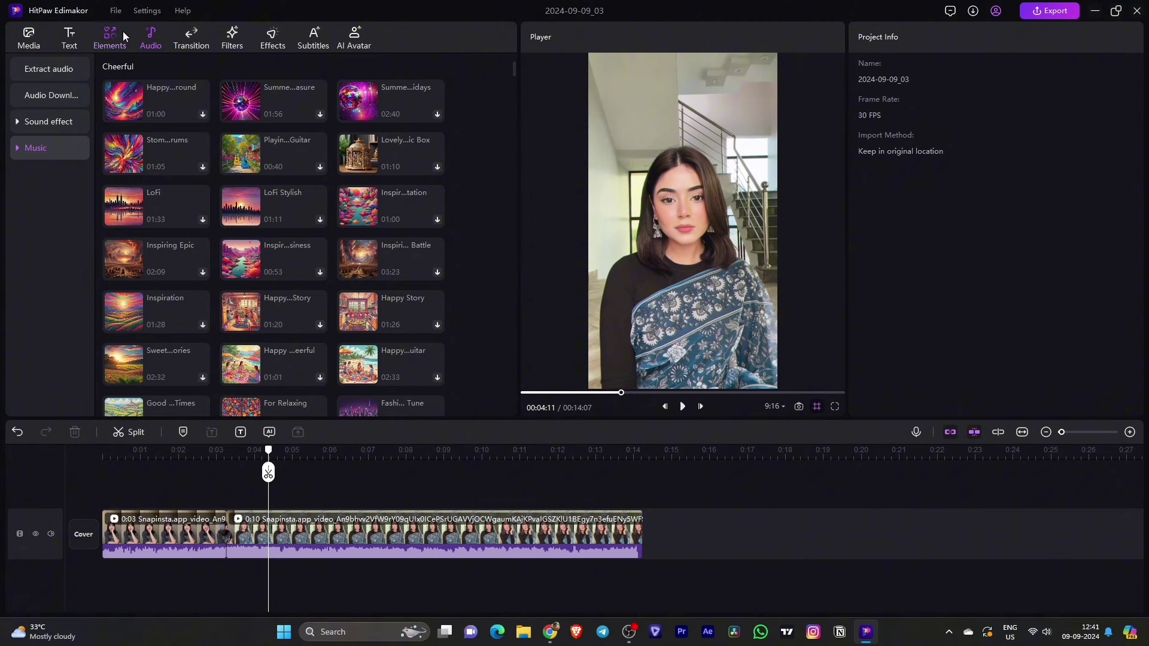
# - Add the Flashing Burning Border body stroke effect above the start of the second clip and preview it
pyautogui.click(273, 43)
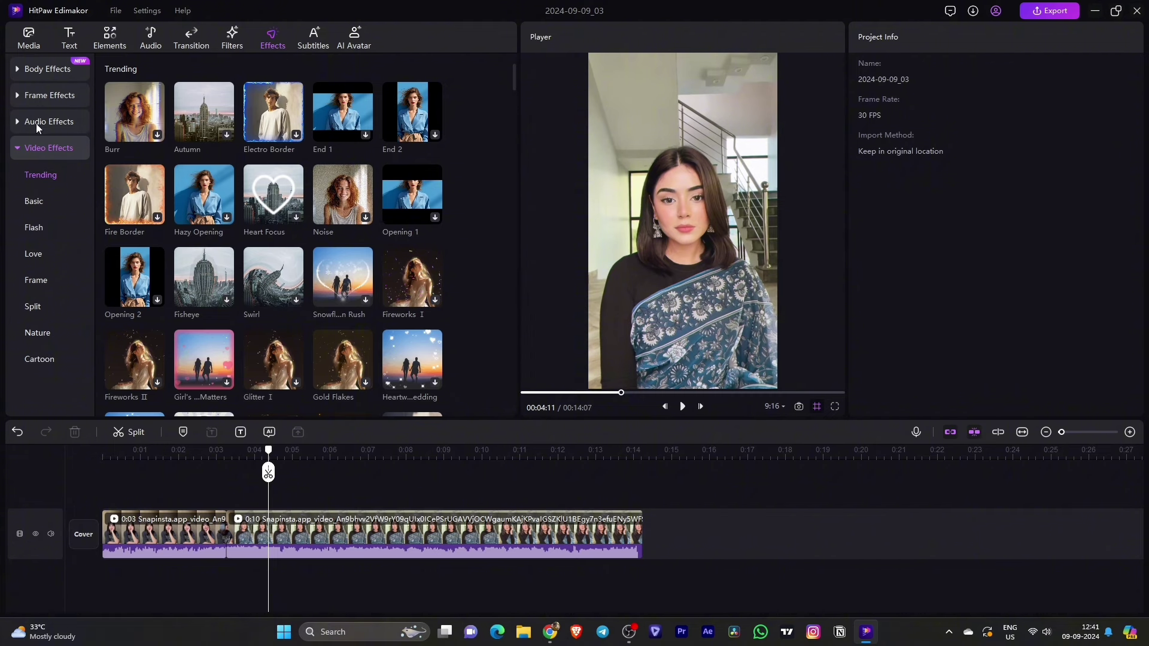
pyautogui.click(20, 149)
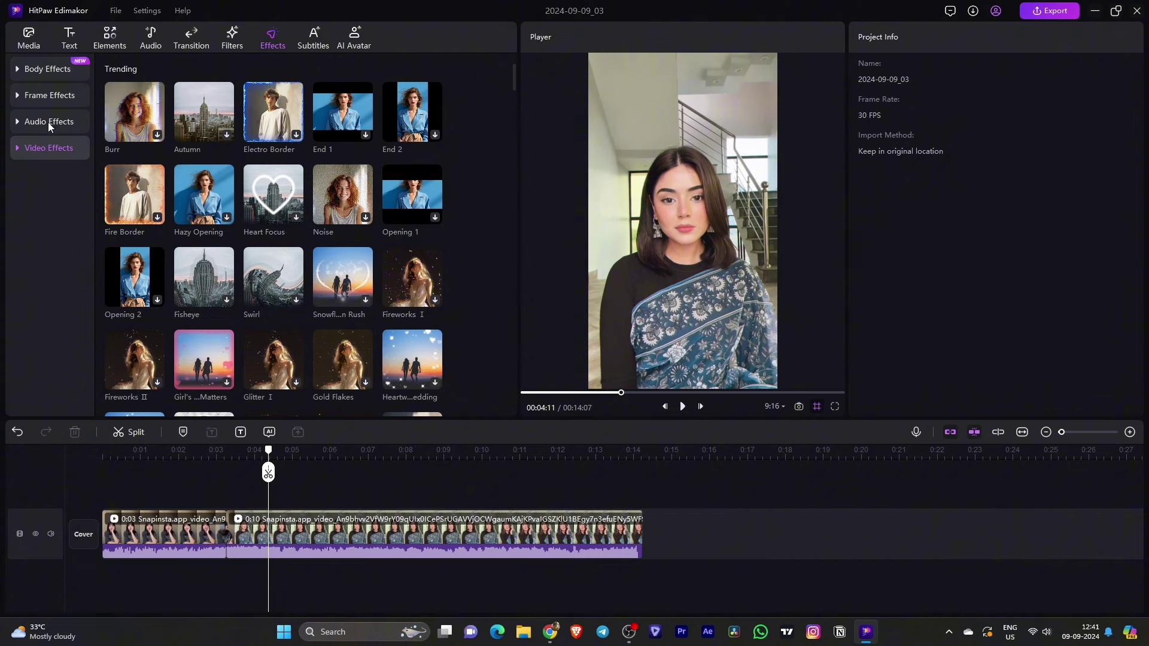
pyautogui.click(43, 69)
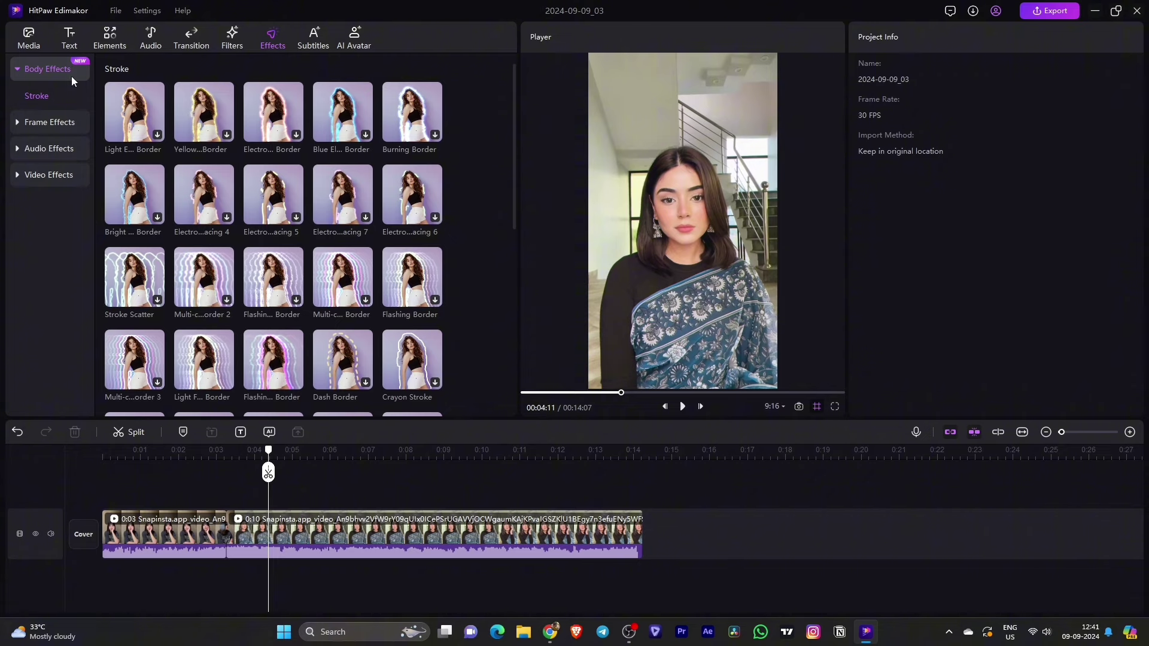
pyautogui.scroll(-6, 322, 143)
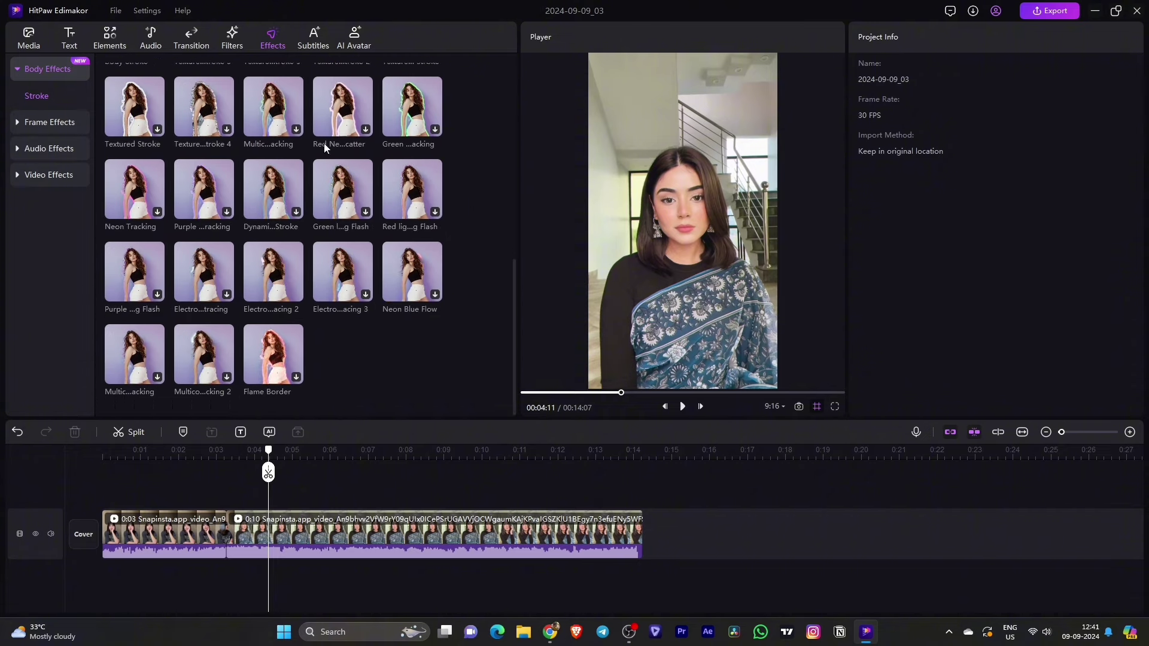
pyautogui.scroll(6, 299, 227)
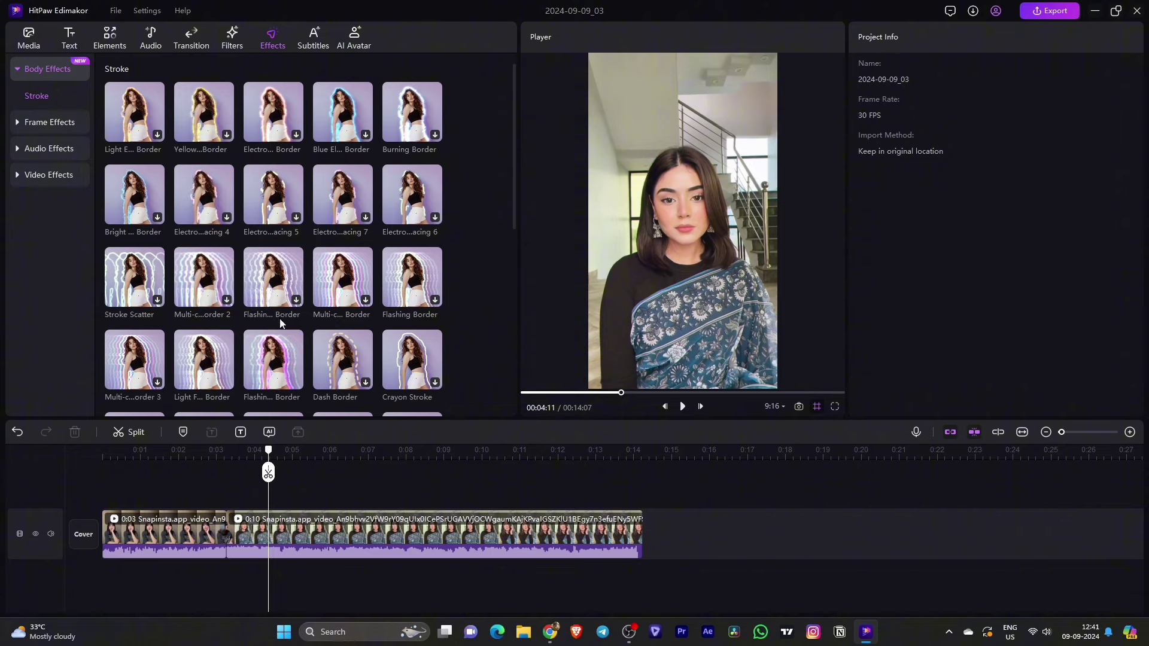
pyautogui.moveTo(281, 359)
pyautogui.mouseDown()
pyautogui.moveTo(299, 419)
pyautogui.moveTo(258, 498)
pyautogui.moveTo(228, 502)
pyautogui.moveTo(233, 470)
pyautogui.moveTo(220, 475)
pyautogui.mouseUp()
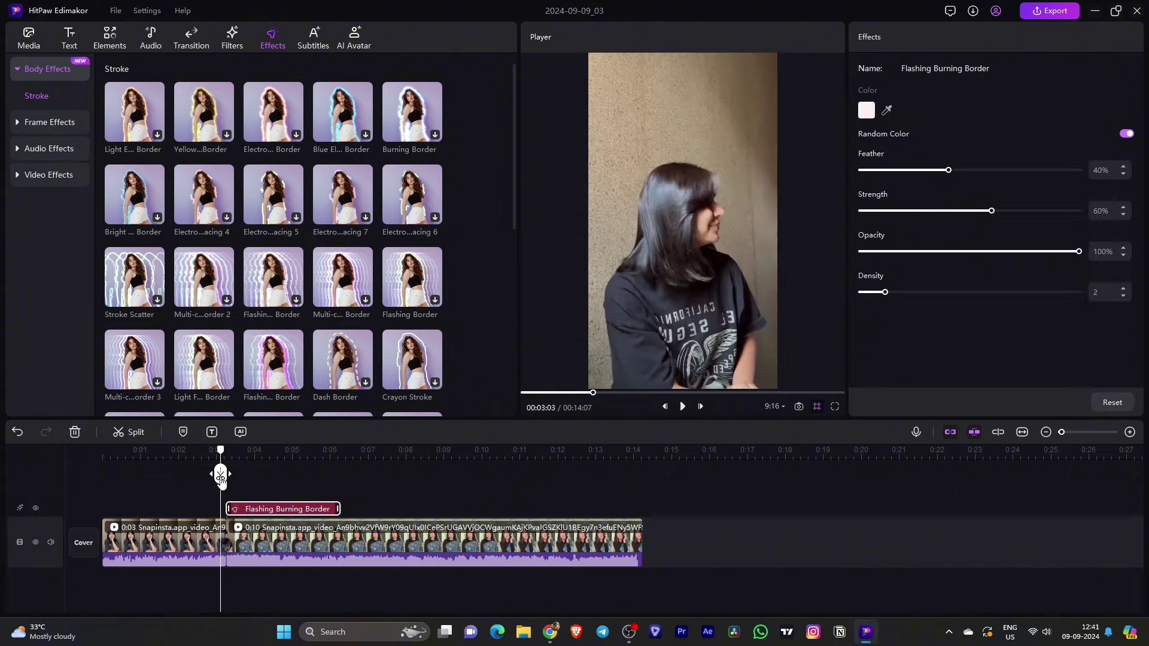
pyautogui.press('space')
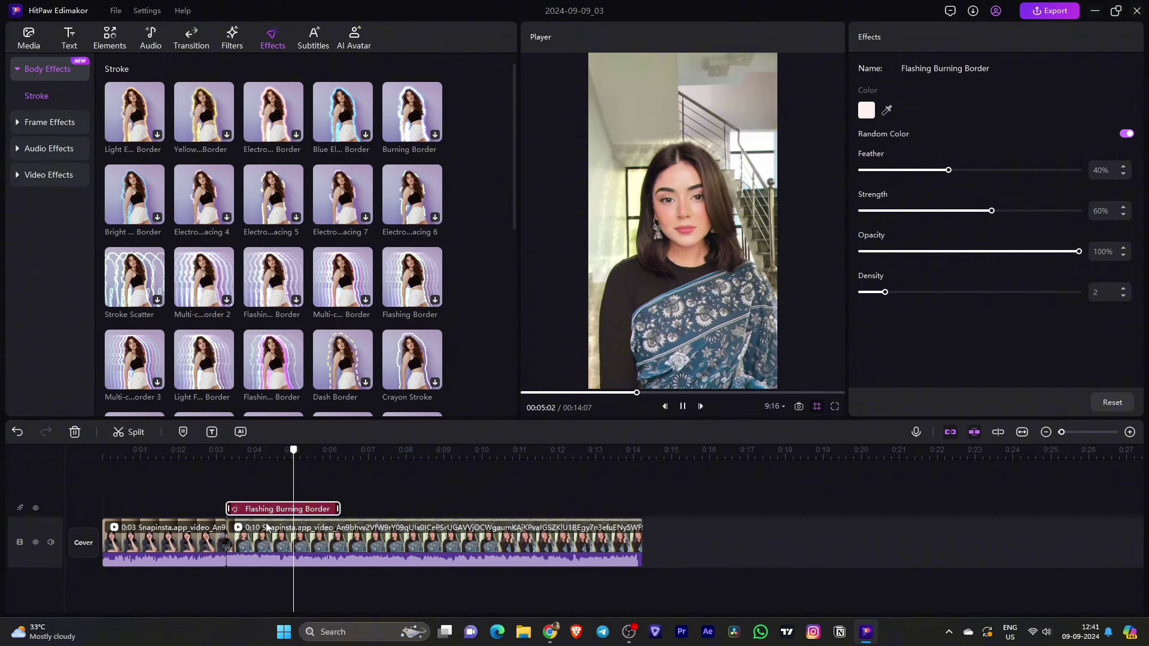
pyautogui.press('space')
pyautogui.moveTo(298, 478); pyautogui.dragTo(281, 418)
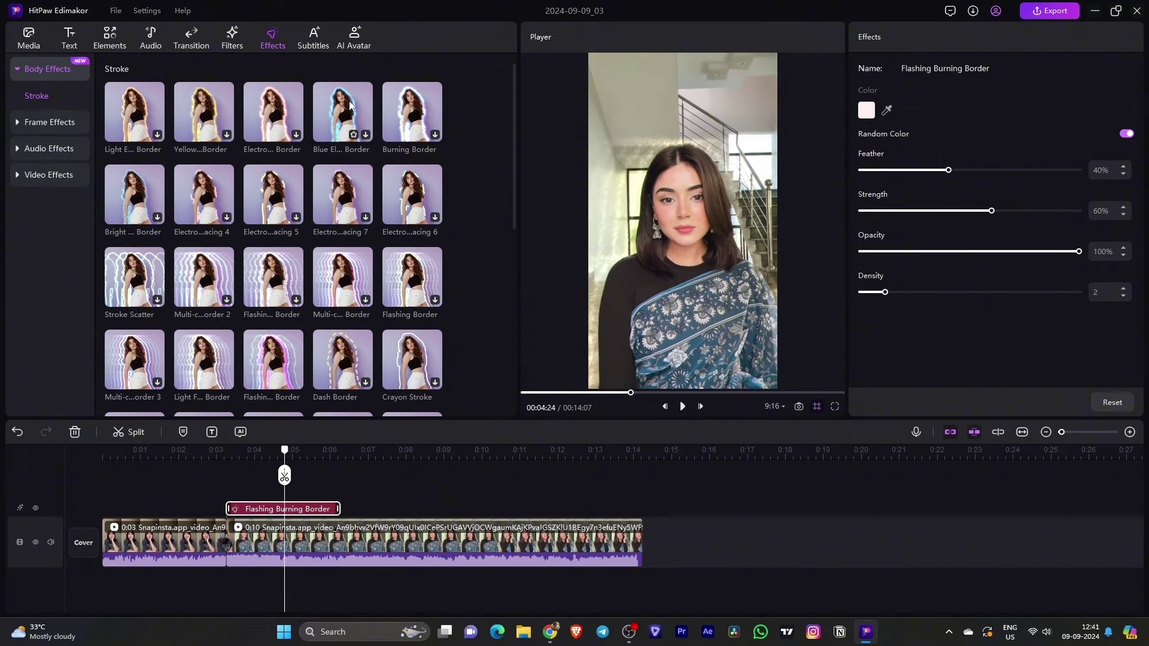
# - Try the Electro Burning Border effect, swapping it with the Flashing Burning Border so it starts at the split, and preview it
pyautogui.moveTo(279, 112)
pyautogui.mouseDown()
pyautogui.moveTo(256, 299)
pyautogui.moveTo(256, 487)
pyautogui.moveTo(243, 498)
pyautogui.moveTo(277, 476)
pyautogui.moveTo(222, 472)
pyautogui.mouseUp()
pyautogui.press('space')
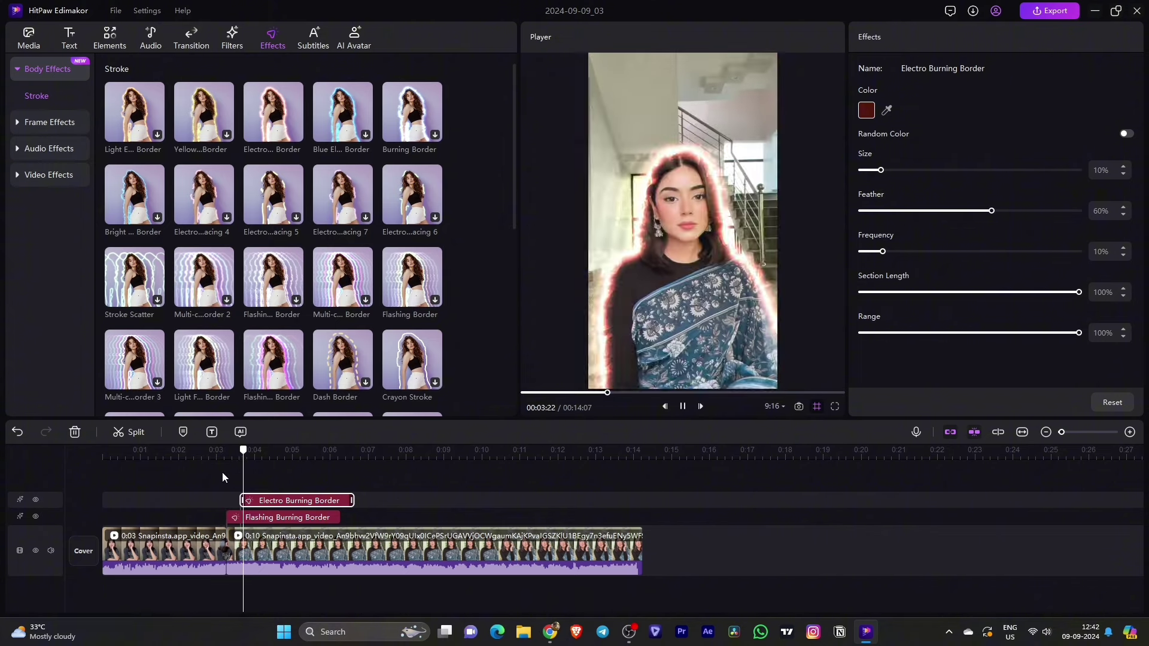
pyautogui.moveTo(268, 501)
pyautogui.mouseDown()
pyautogui.moveTo(254, 518)
pyautogui.moveTo(271, 517)
pyautogui.moveTo(276, 498)
pyautogui.moveTo(226, 475)
pyautogui.moveTo(264, 481)
pyautogui.mouseUp()
pyautogui.click(200, 477)
pyautogui.press('space')
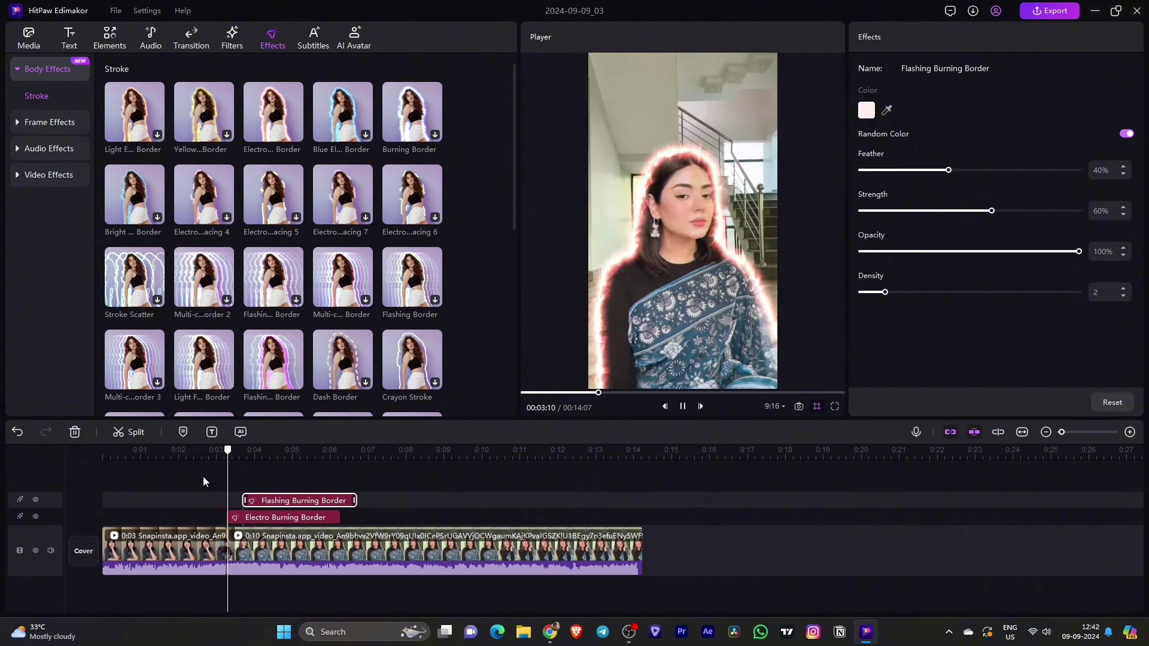
# - Delete the Electro Burning Border effect from the timeline
pyautogui.click(251, 517)
pyautogui.moveTo(264, 479); pyautogui.dragTo(237, 481)
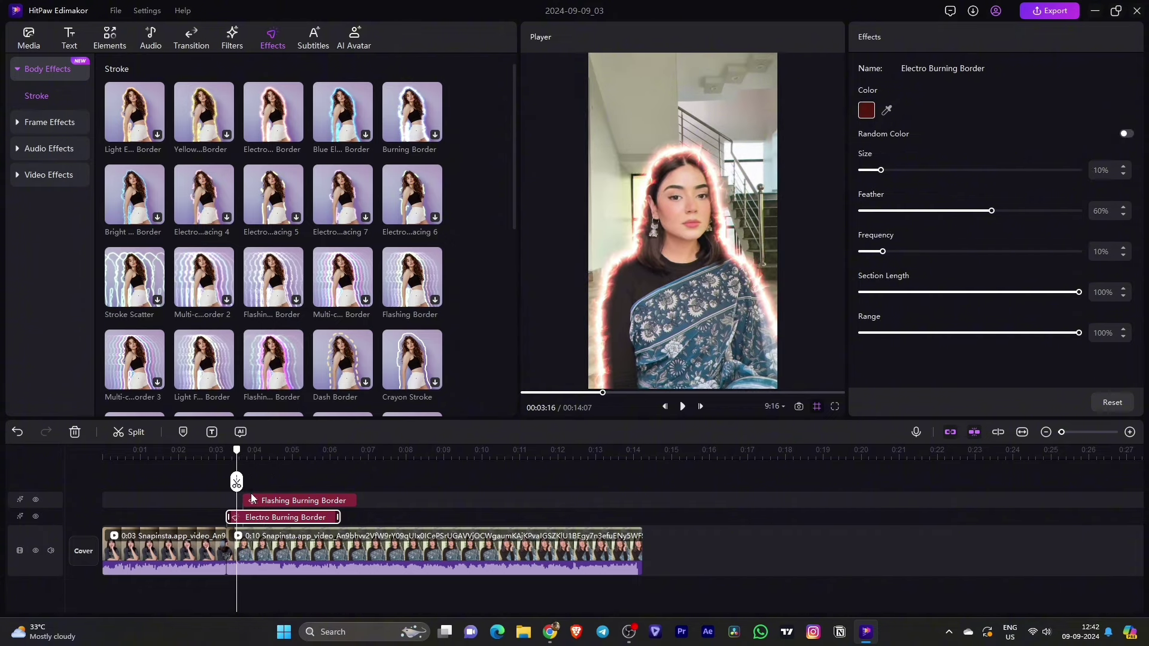
pyautogui.press('Delete')
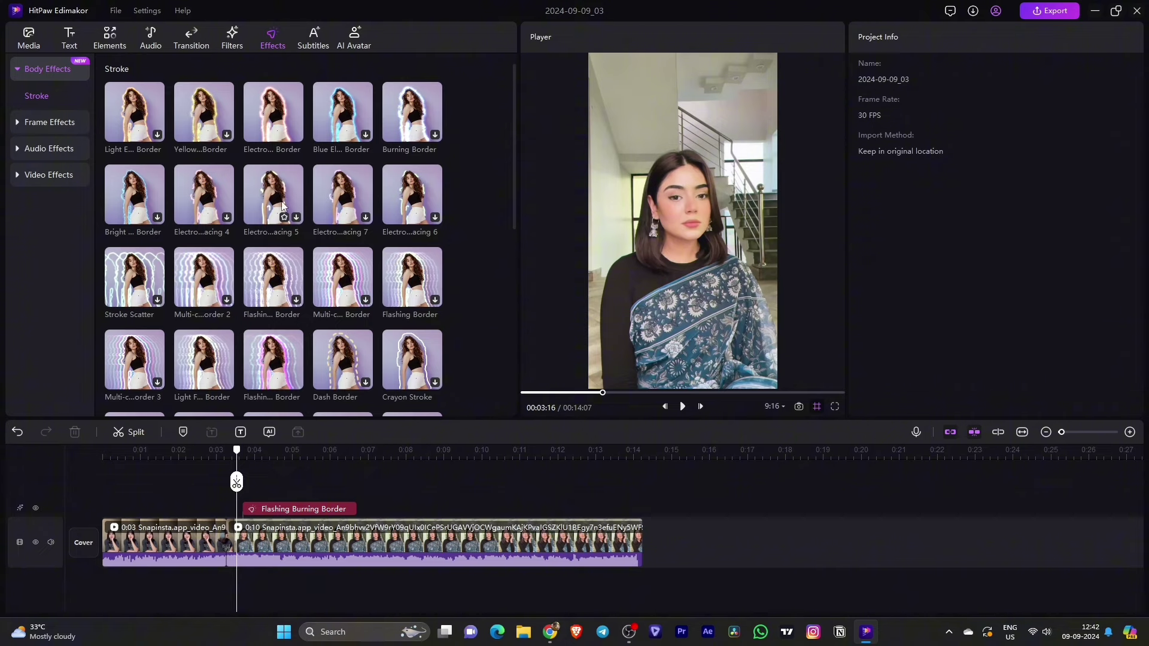
# - Add the Electro-optical tracing 6 effect below the Flashing Burning Border, starting at the split, and preview it
pyautogui.moveTo(431, 197)
pyautogui.mouseDown()
pyautogui.moveTo(428, 225)
pyautogui.moveTo(256, 492)
pyautogui.moveTo(242, 493)
pyautogui.moveTo(271, 514)
pyautogui.moveTo(271, 527)
pyautogui.moveTo(259, 523)
pyautogui.mouseUp()
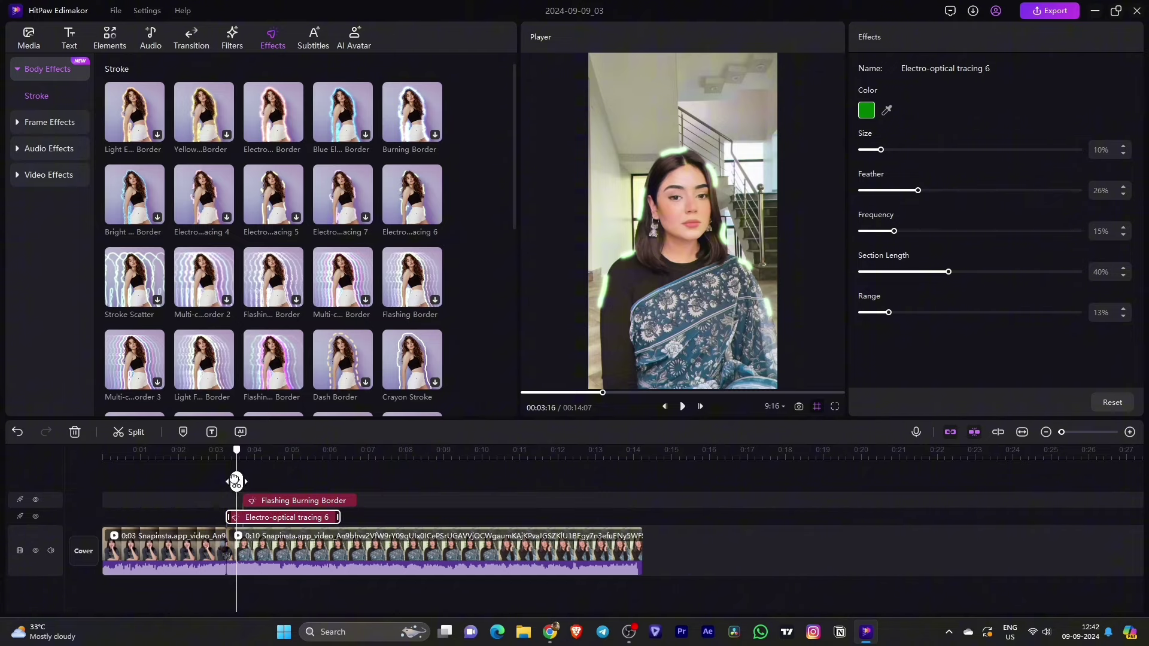
pyautogui.moveTo(237, 482); pyautogui.dragTo(213, 478)
pyautogui.press('space')
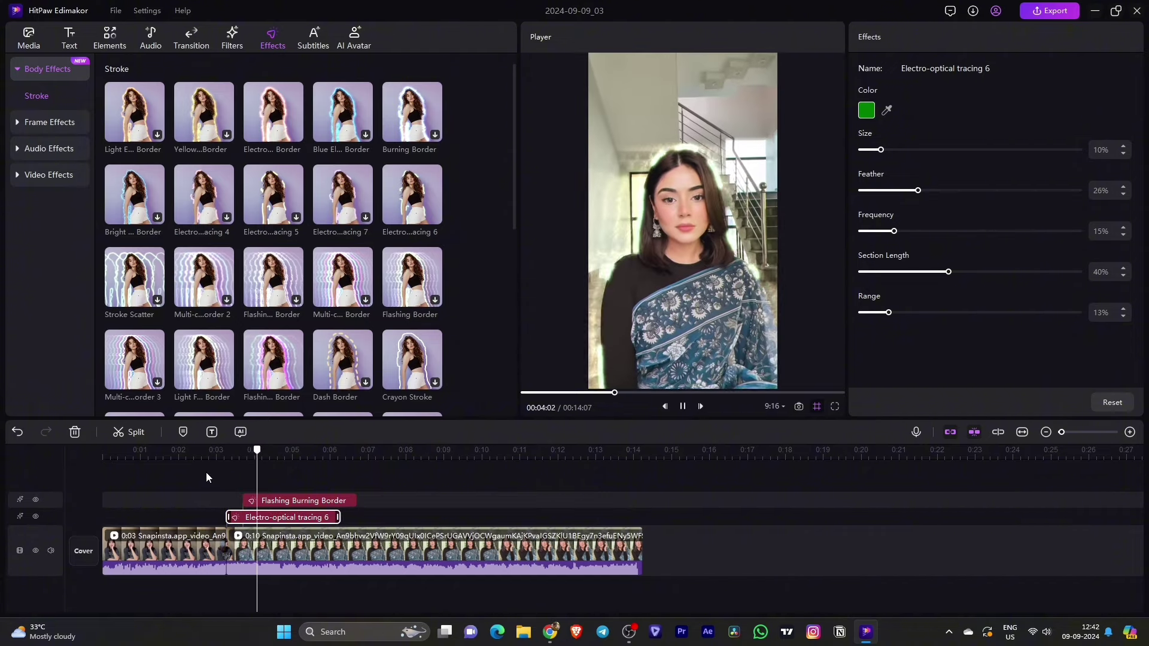
pyautogui.press('space')
# - Change the Electro-optical tracing 6 color to red and align the Flashing Burning Border with its start
pyautogui.click(865, 114)
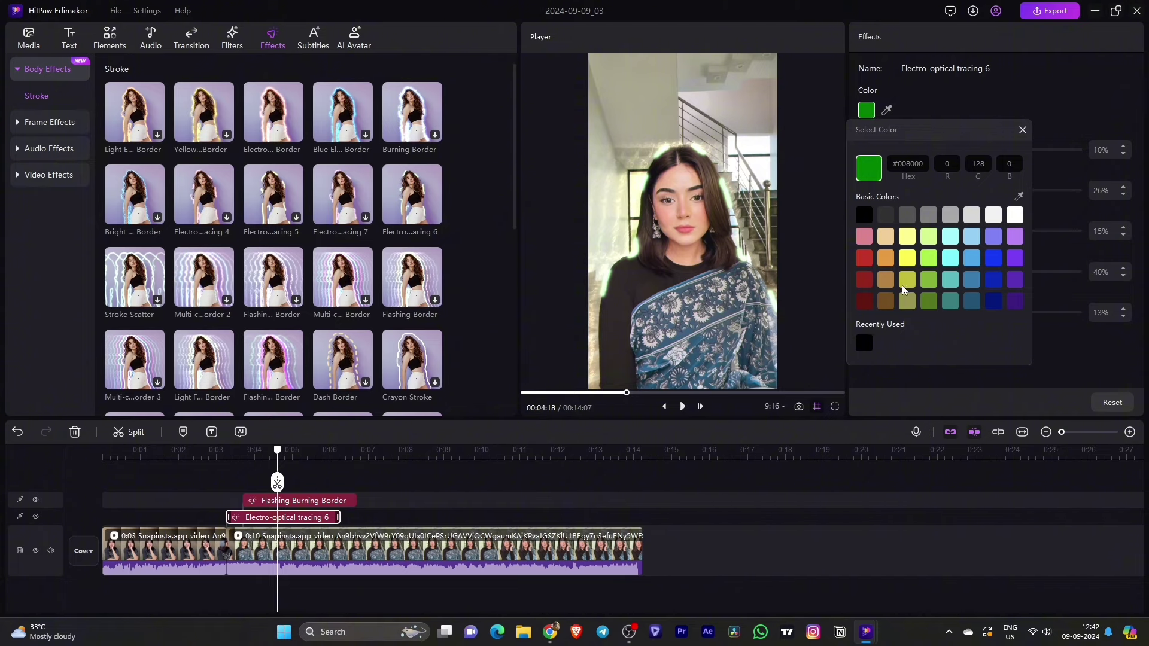
pyautogui.click(865, 259)
pyautogui.moveTo(279, 483); pyautogui.dragTo(225, 488)
pyautogui.press('space')
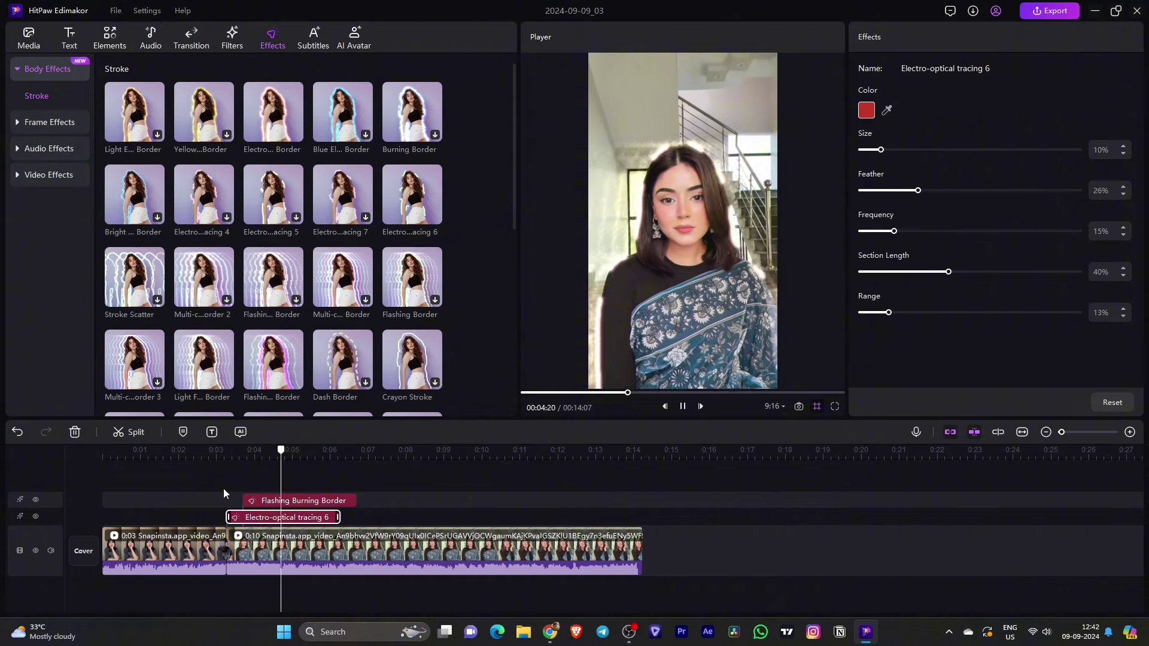
pyautogui.press('space')
pyautogui.moveTo(319, 501); pyautogui.dragTo(304, 503)
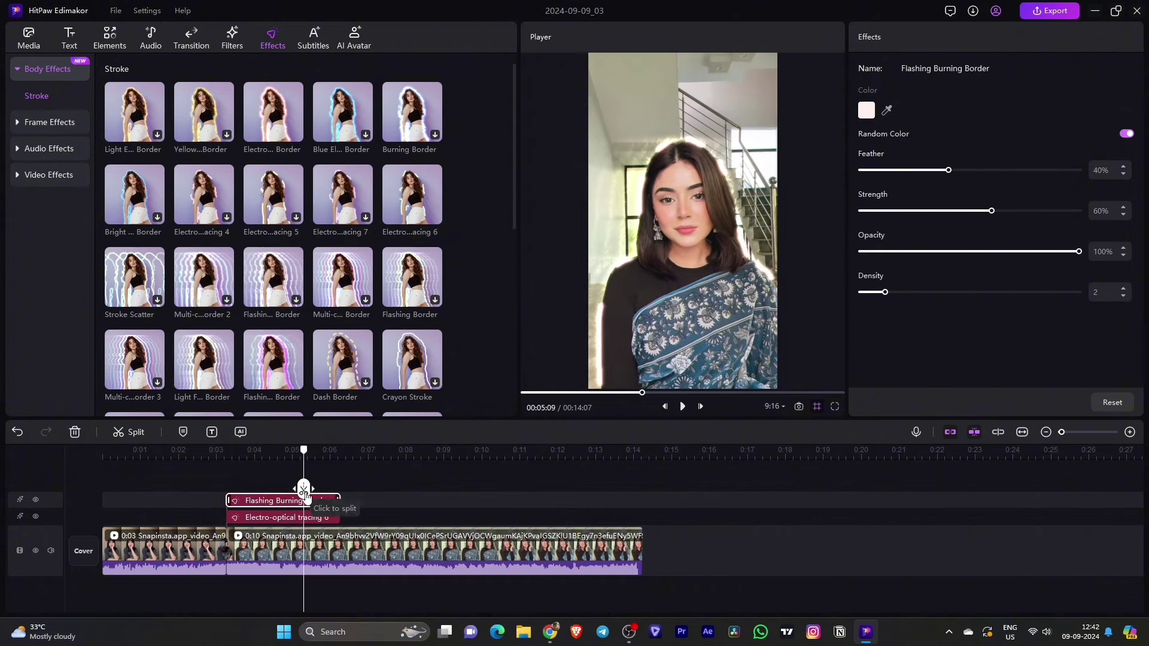
# - Add a second Flashing Burning Border effect just after Electro-optical tracing 6 on the same track and preview it
pyautogui.scroll(-2, 304, 290)
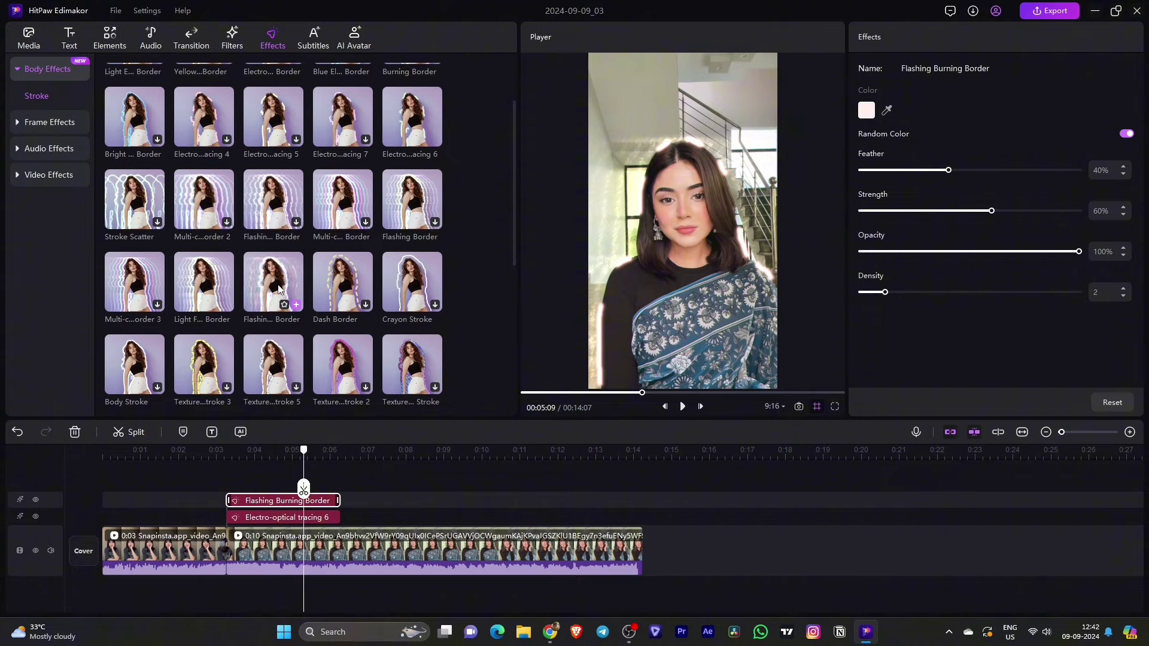
pyautogui.moveTo(304, 285); pyautogui.dragTo(346, 512)
pyautogui.press('space')
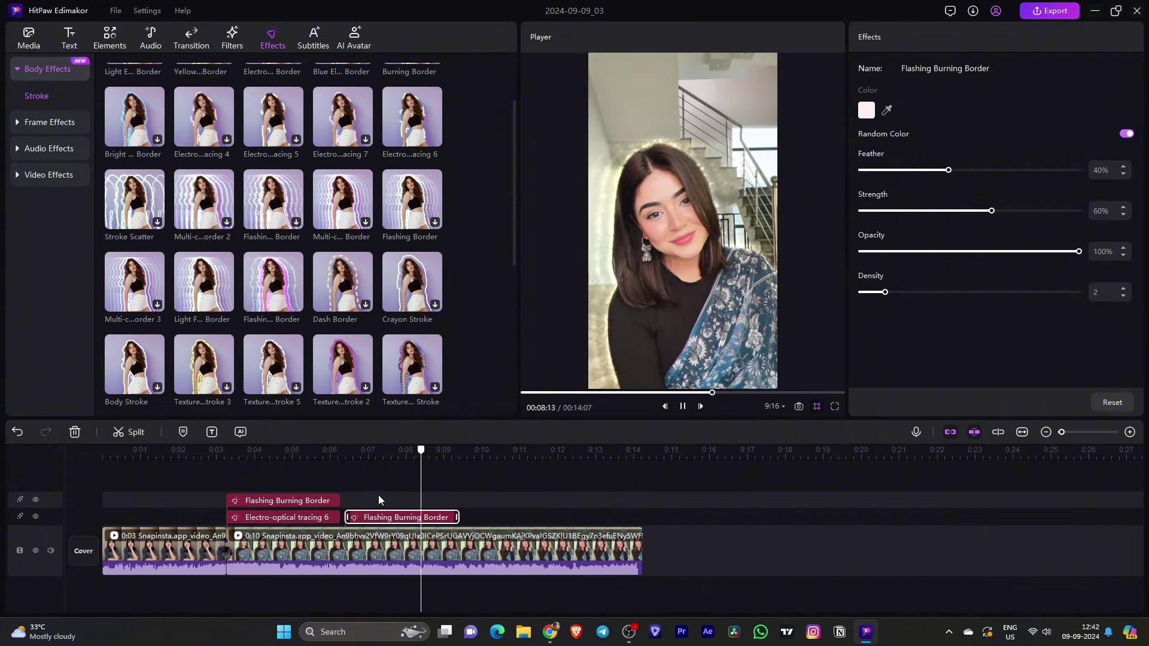
pyautogui.press('space')
pyautogui.moveTo(437, 490); pyautogui.dragTo(426, 489)
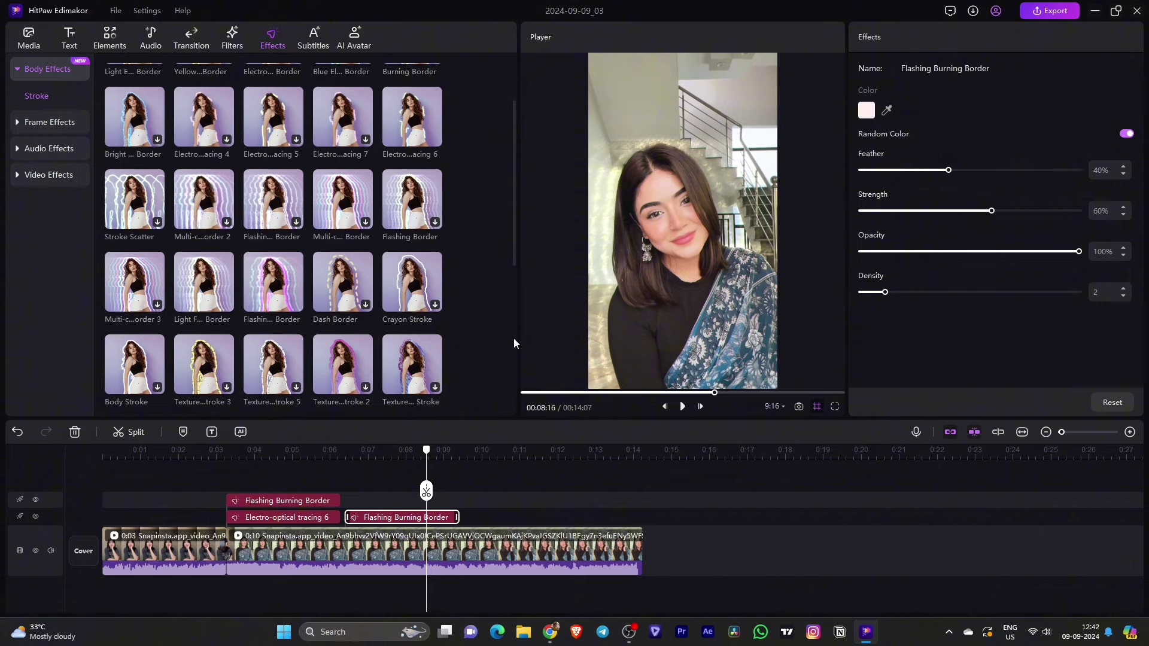
# - Set the second Flashing Burning Border effect's feather to 50%, strength to 59% and density to 6
pyautogui.moveTo(957, 172); pyautogui.dragTo(970, 170)
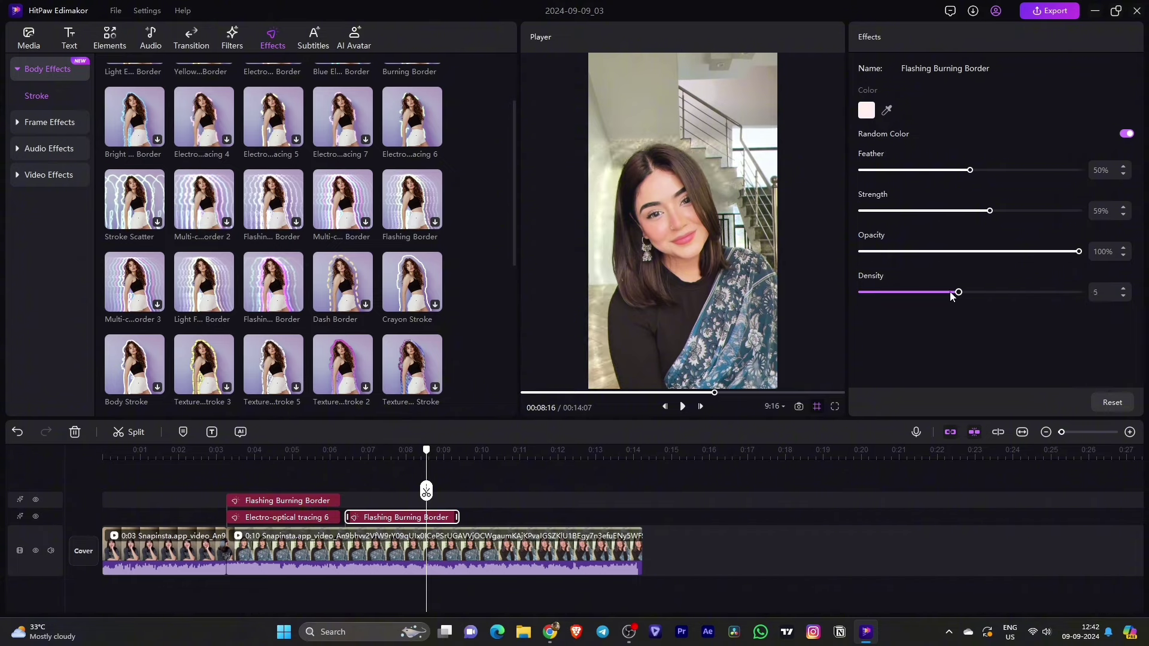
pyautogui.moveTo(953, 296); pyautogui.dragTo(979, 294)
pyautogui.moveTo(426, 455); pyautogui.dragTo(409, 473)
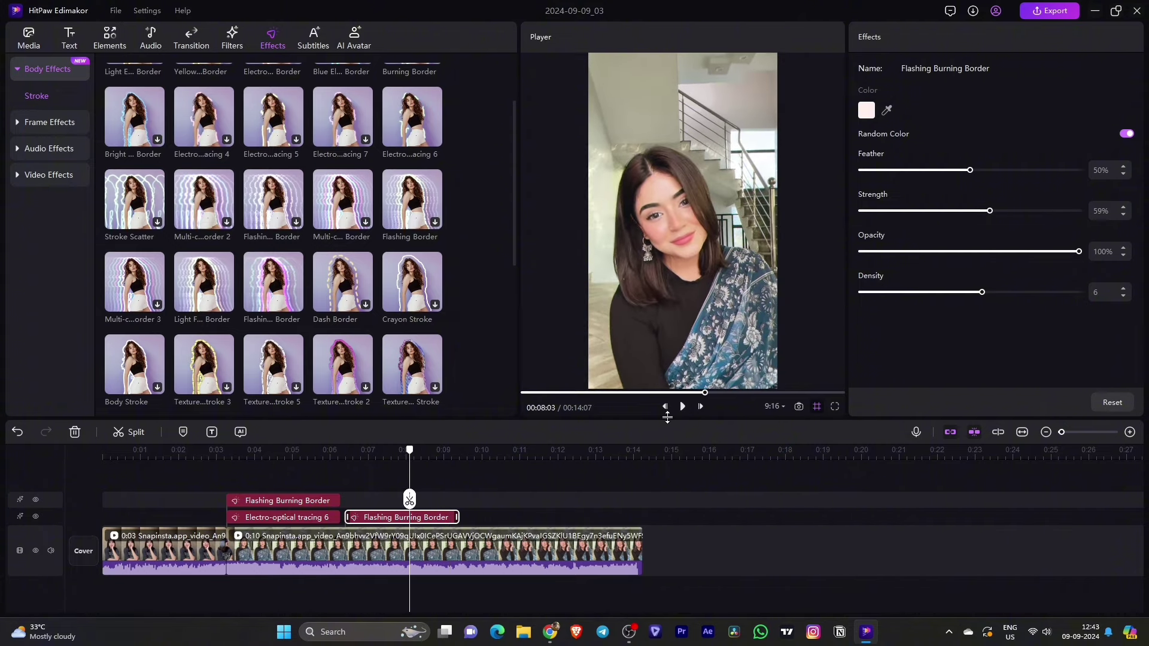
# - Compare densities of 1 and 10 on the second Flashing Burning Border effect, settling on a density of 4
pyautogui.moveTo(985, 294); pyautogui.dragTo(873, 295)
pyautogui.click(434, 455)
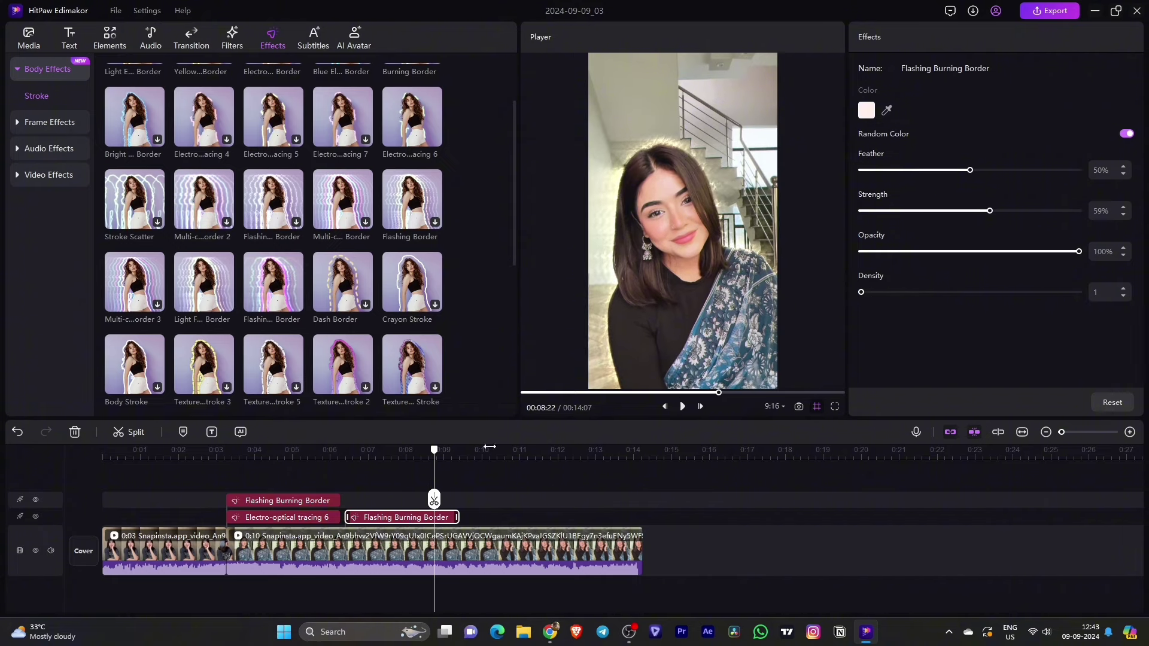
pyautogui.moveTo(433, 502); pyautogui.dragTo(408, 497)
pyautogui.moveTo(889, 294); pyautogui.dragTo(1081, 294)
pyautogui.press('space')
pyautogui.moveTo(439, 500); pyautogui.dragTo(400, 500)
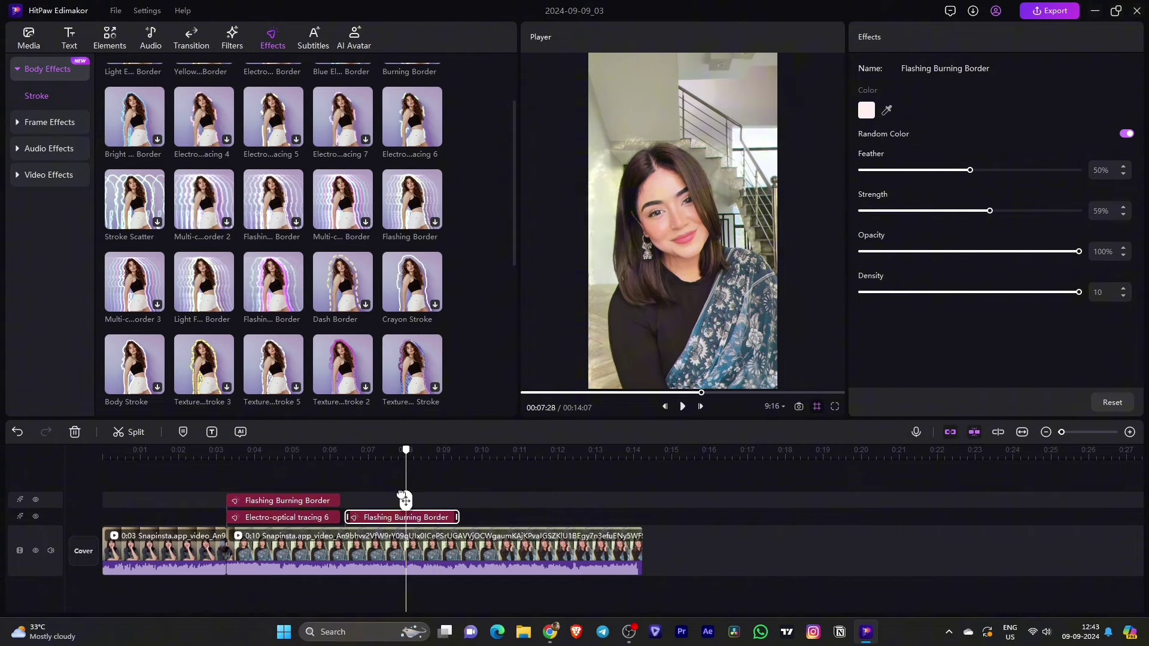
pyautogui.moveTo(1079, 292); pyautogui.dragTo(934, 293)
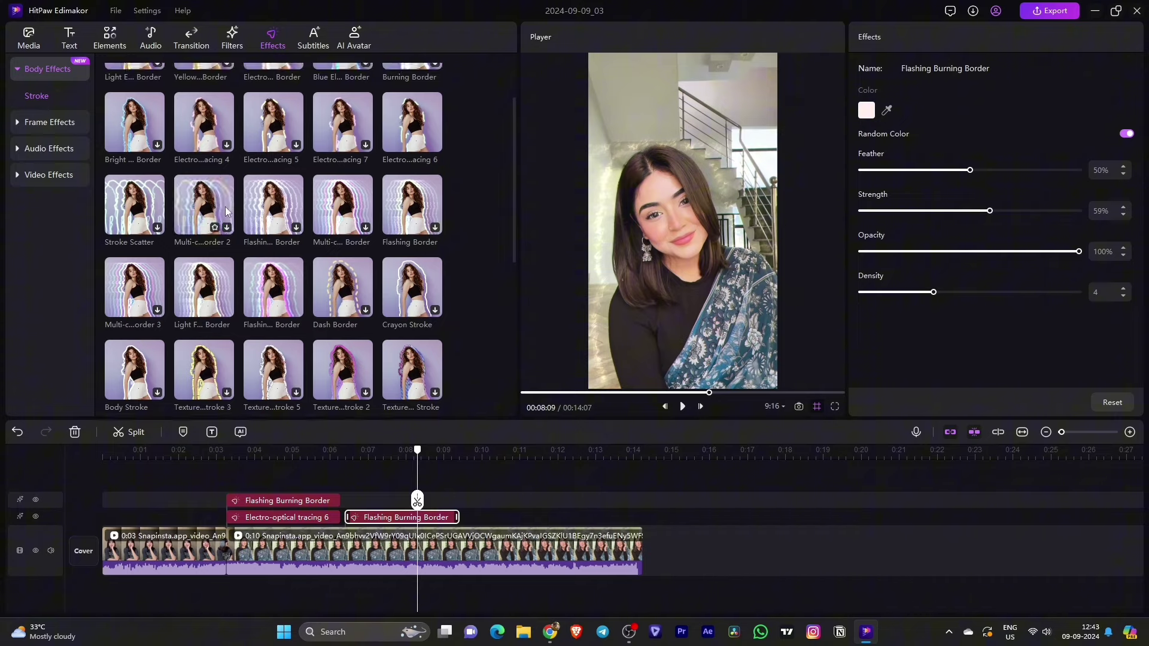
# - Add the 2D Flame frame effect above the second Flashing Burning Border, align their starts and preview the result
pyautogui.scroll(2, 150, 180)
pyautogui.click(42, 123)
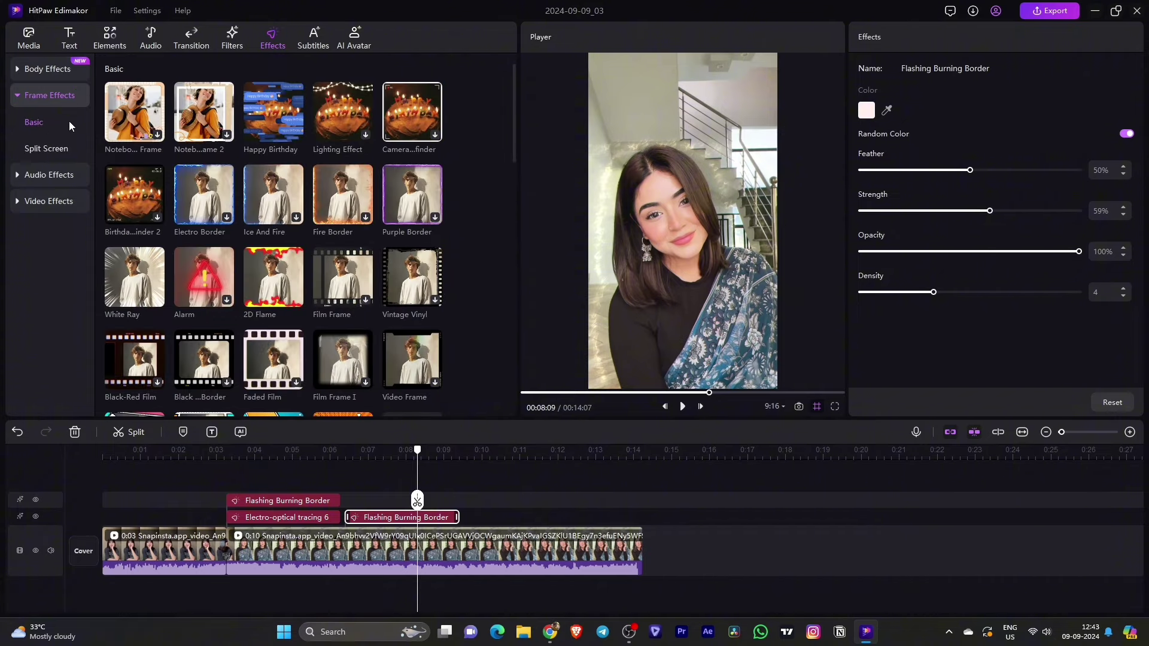
pyautogui.scroll(-2, 246, 226)
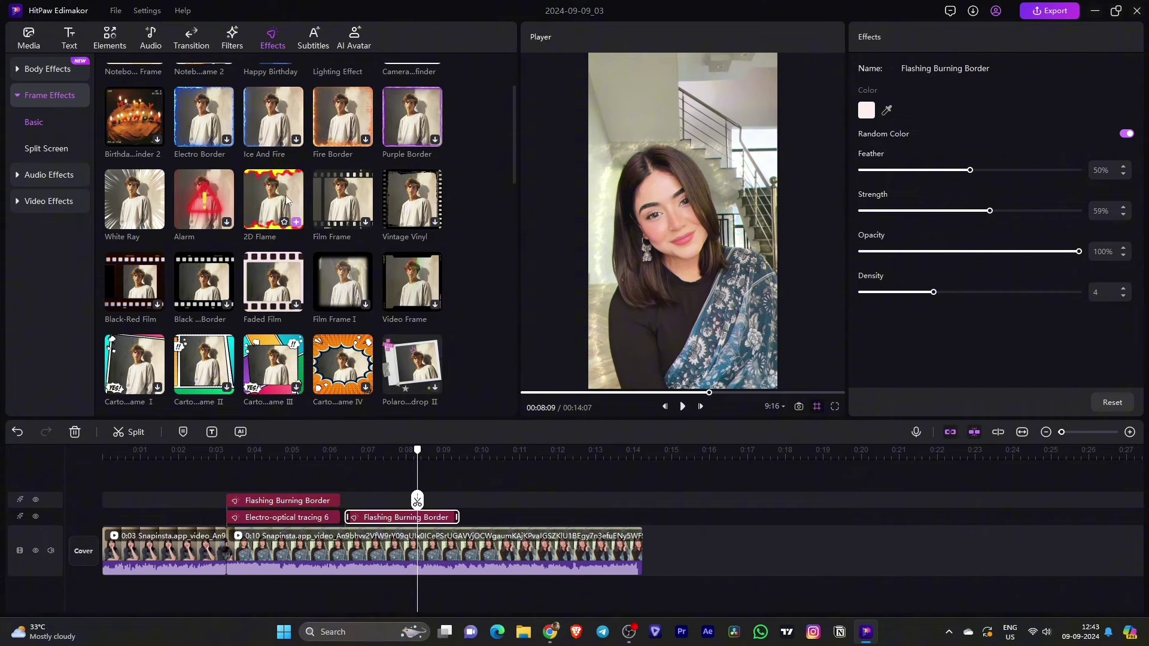
pyautogui.moveTo(286, 197); pyautogui.dragTo(352, 494)
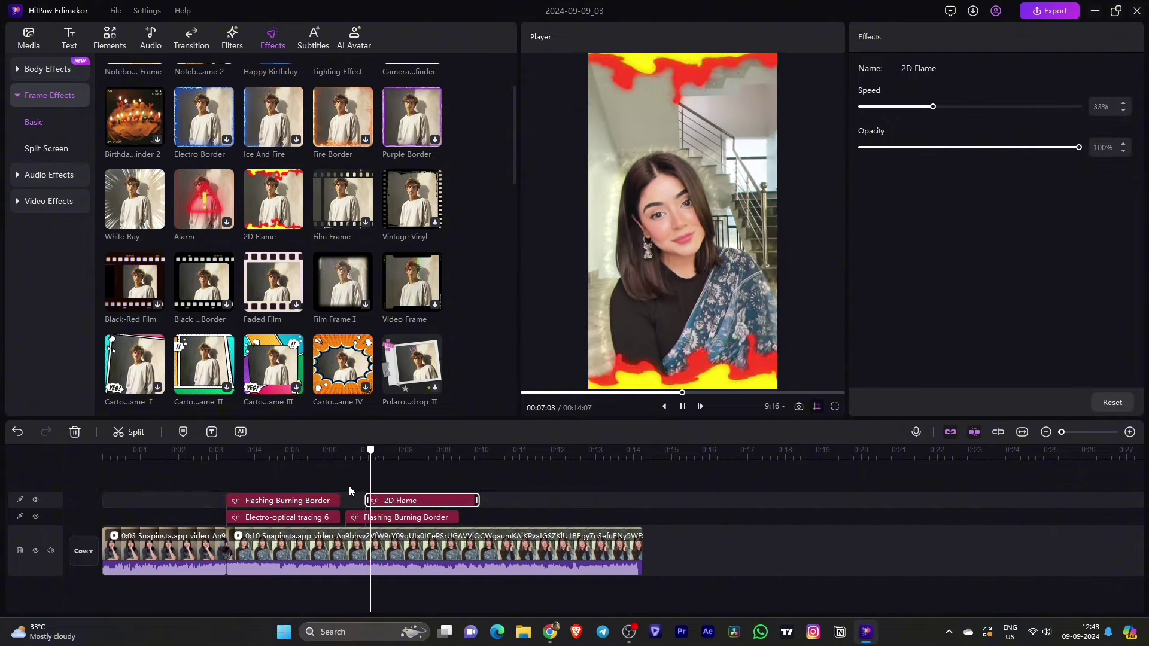
pyautogui.moveTo(424, 499); pyautogui.dragTo(332, 479)
pyautogui.press('space')
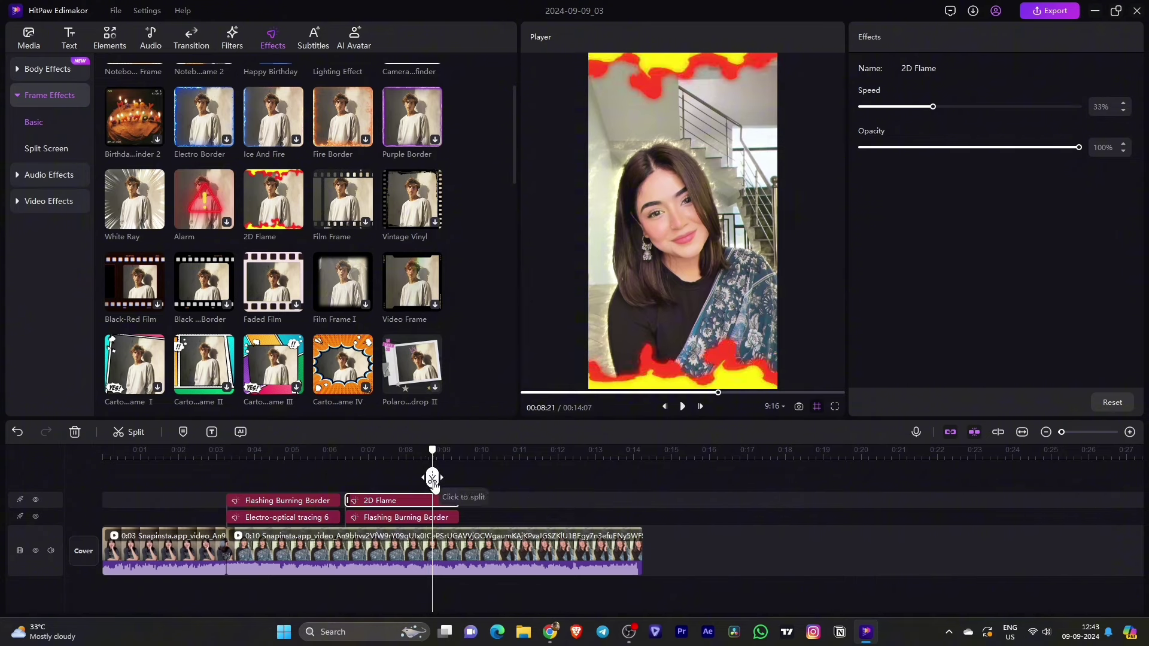
pyautogui.moveTo(431, 473); pyautogui.dragTo(339, 477)
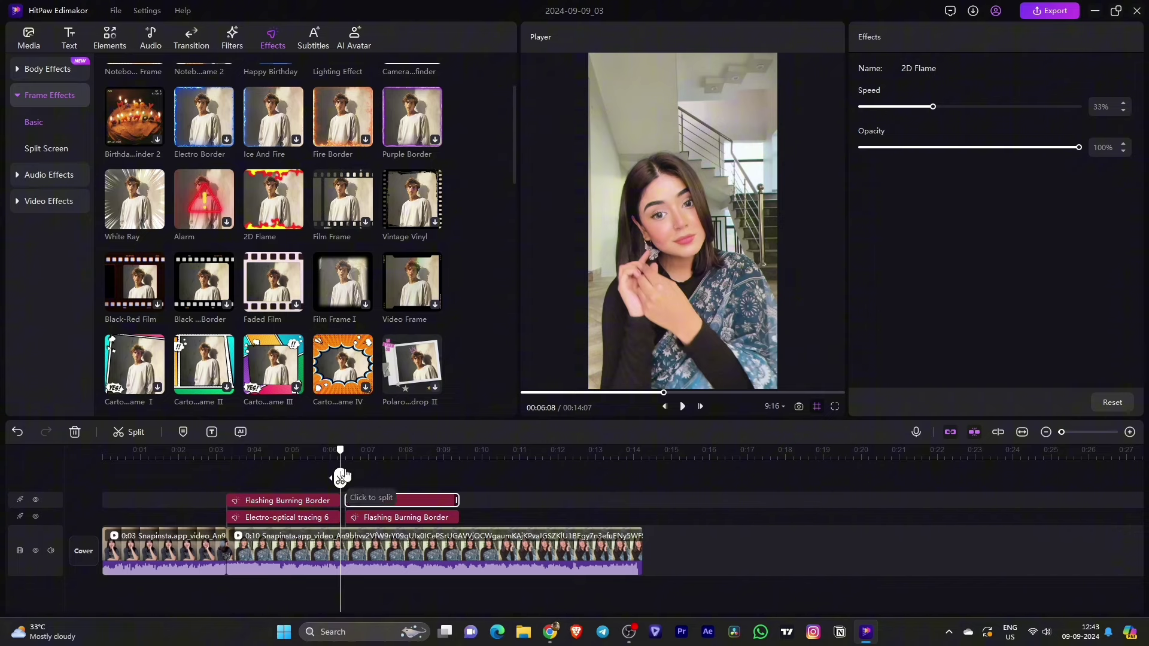
pyautogui.moveTo(343, 476); pyautogui.dragTo(449, 473)
# - Try adding the Split Screen Frame 1 effect after 2D Flame and undo it
pyautogui.scroll(-3, 326, 276)
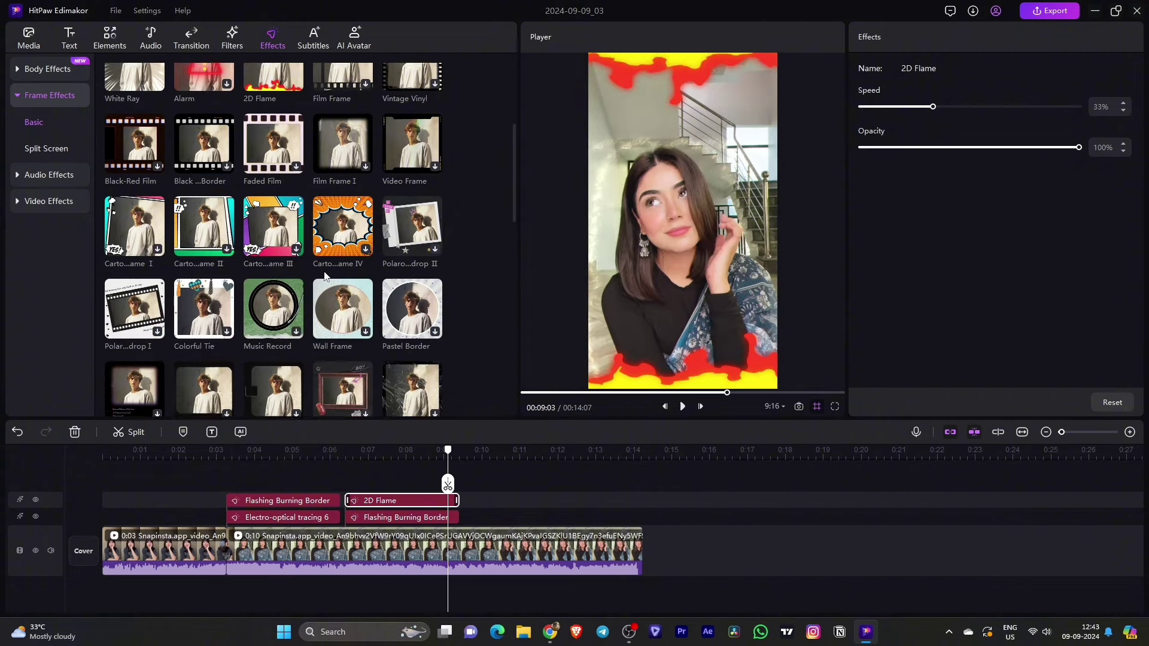
pyautogui.scroll(-1, 326, 277)
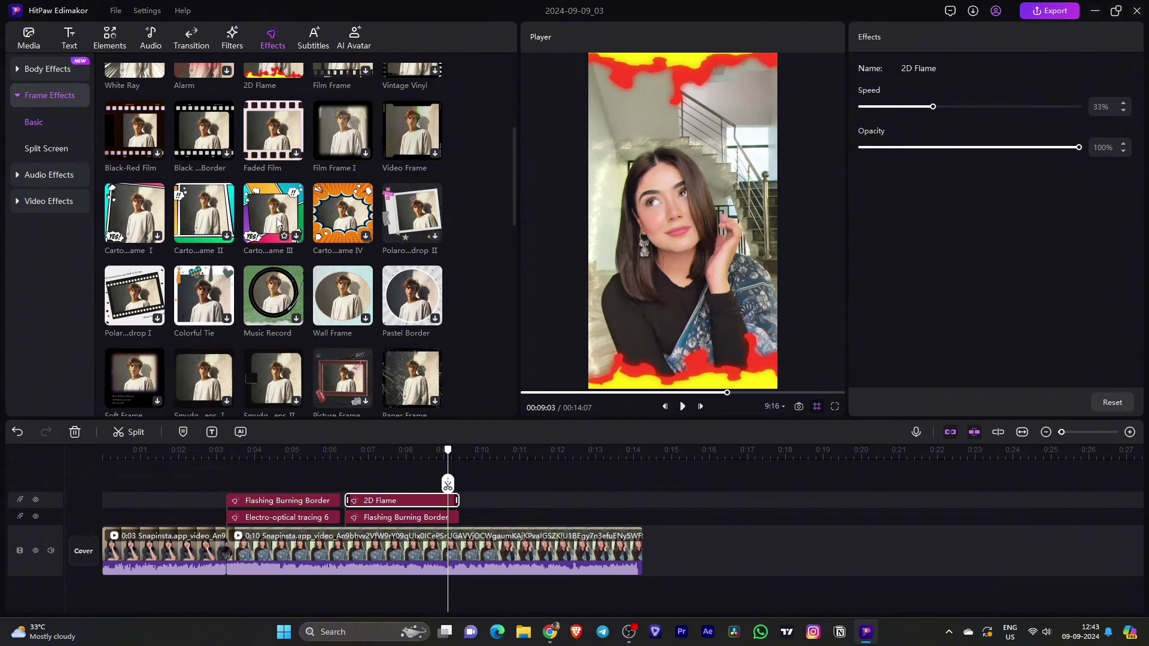
pyautogui.click(47, 149)
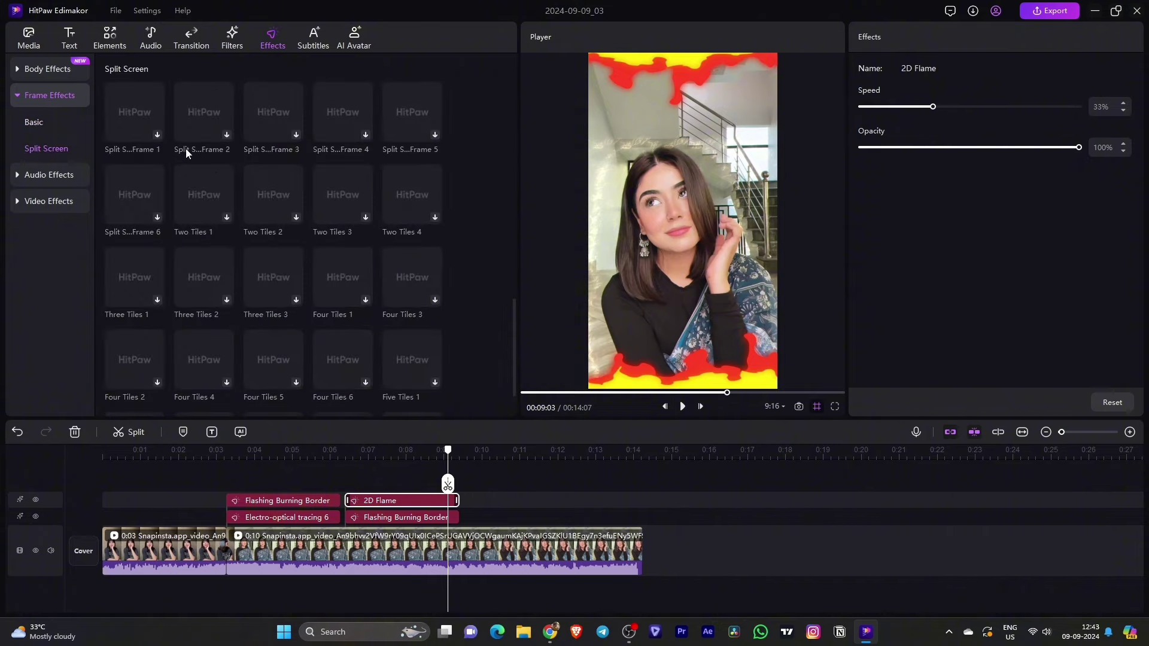
pyautogui.scroll(-3, 210, 144)
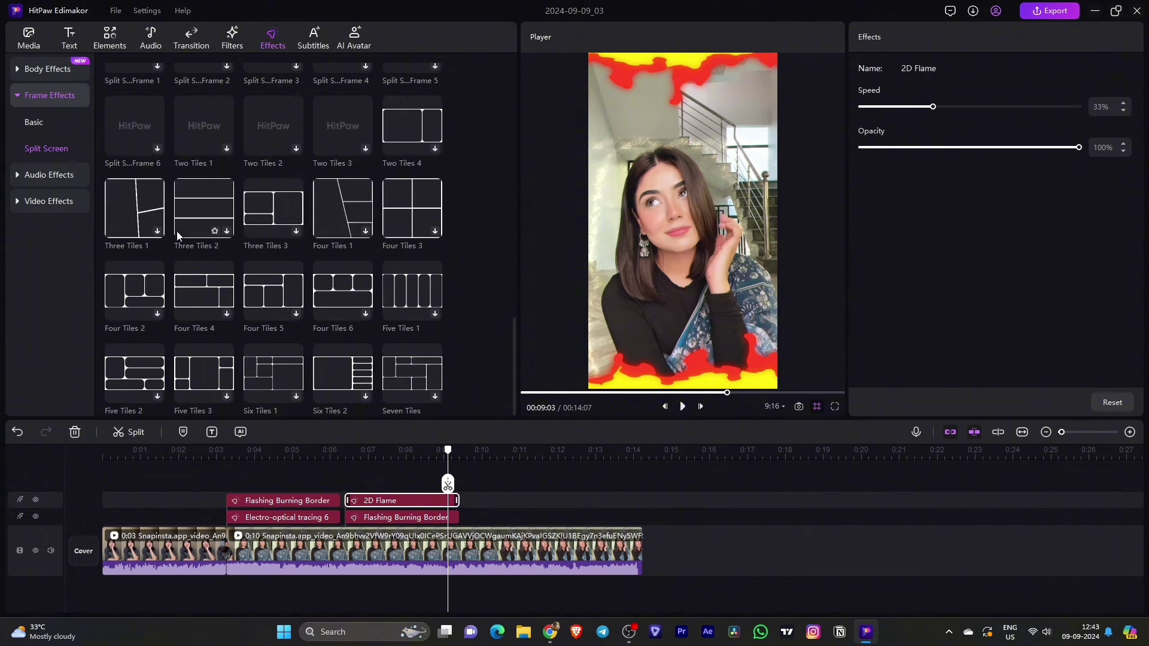
pyautogui.scroll(6, 239, 287)
pyautogui.scroll(-1, 195, 301)
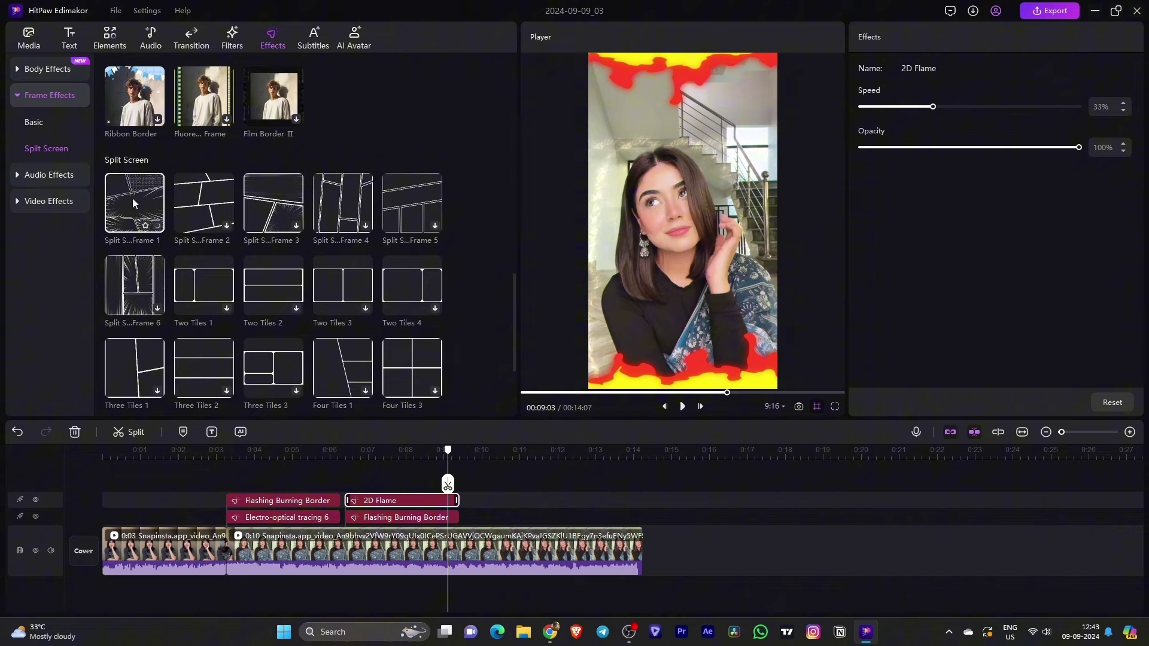
pyautogui.moveTo(132, 199); pyautogui.dragTo(485, 482)
pyautogui.click(501, 521)
pyautogui.hotkey('ctrl', 'z')
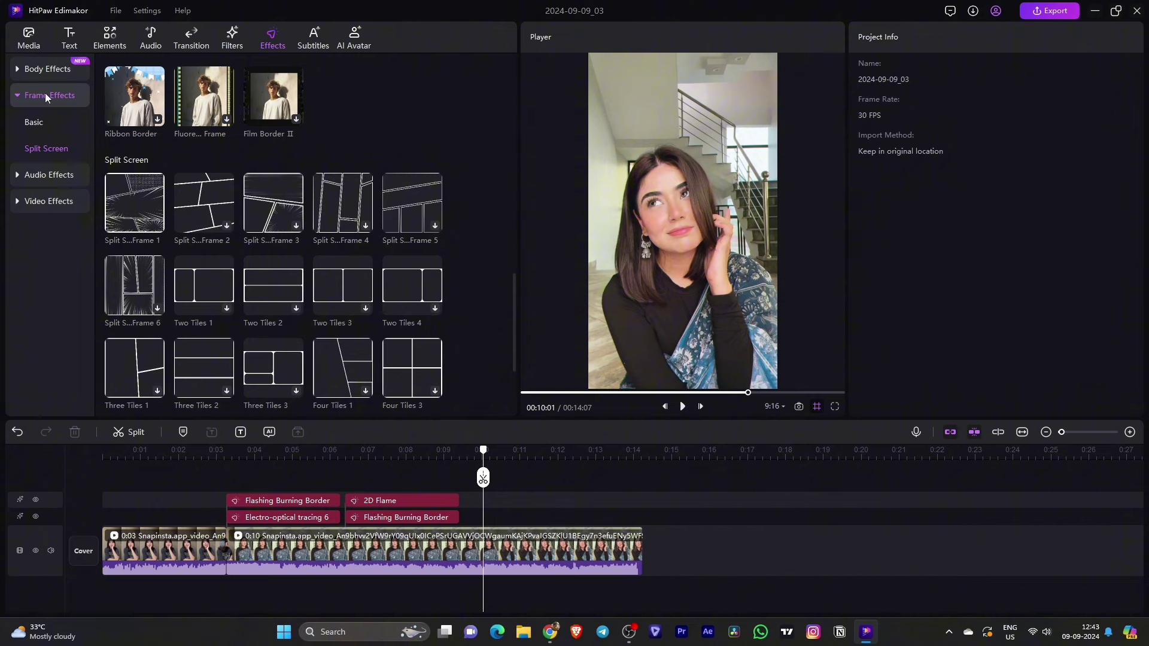
# - Play back the section where Flashing Burning Border and Electro-optical tracing 6 overlap to review the body effects
pyautogui.click(45, 96)
pyautogui.click(52, 69)
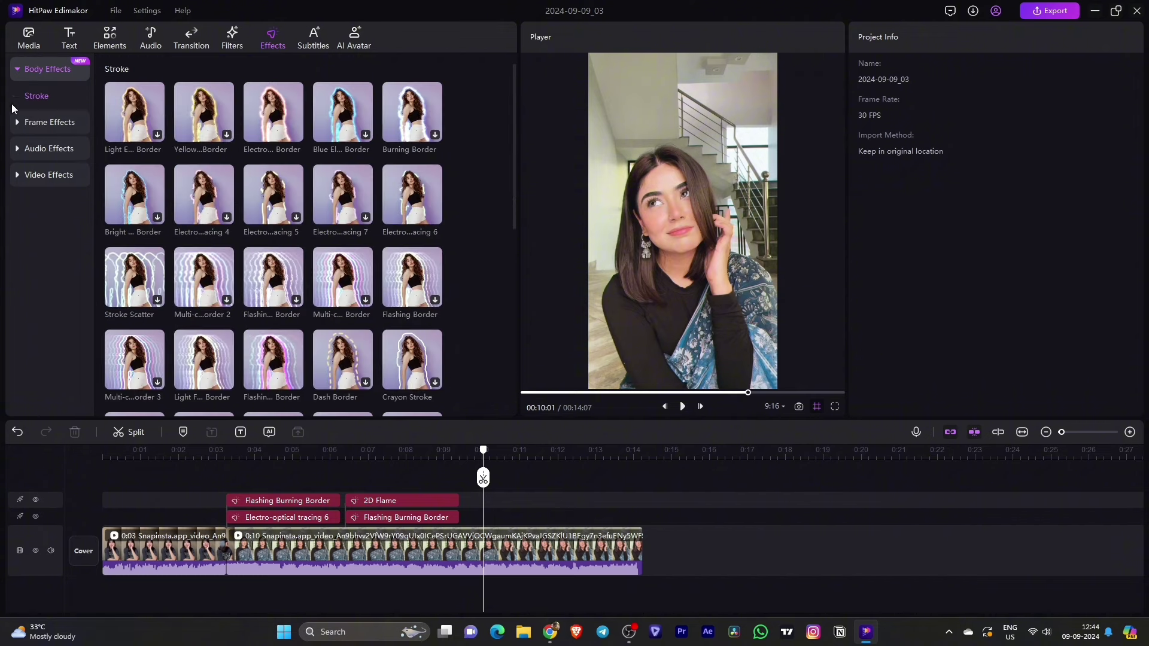
pyautogui.moveTo(483, 479); pyautogui.dragTo(216, 455)
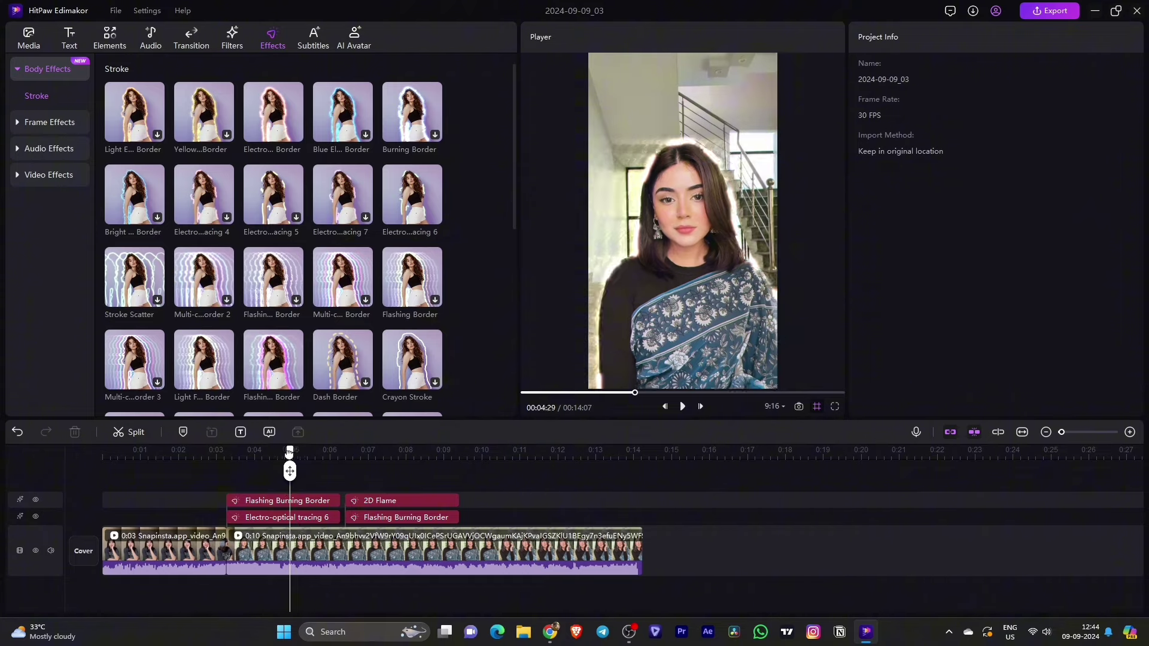
pyautogui.press('space')
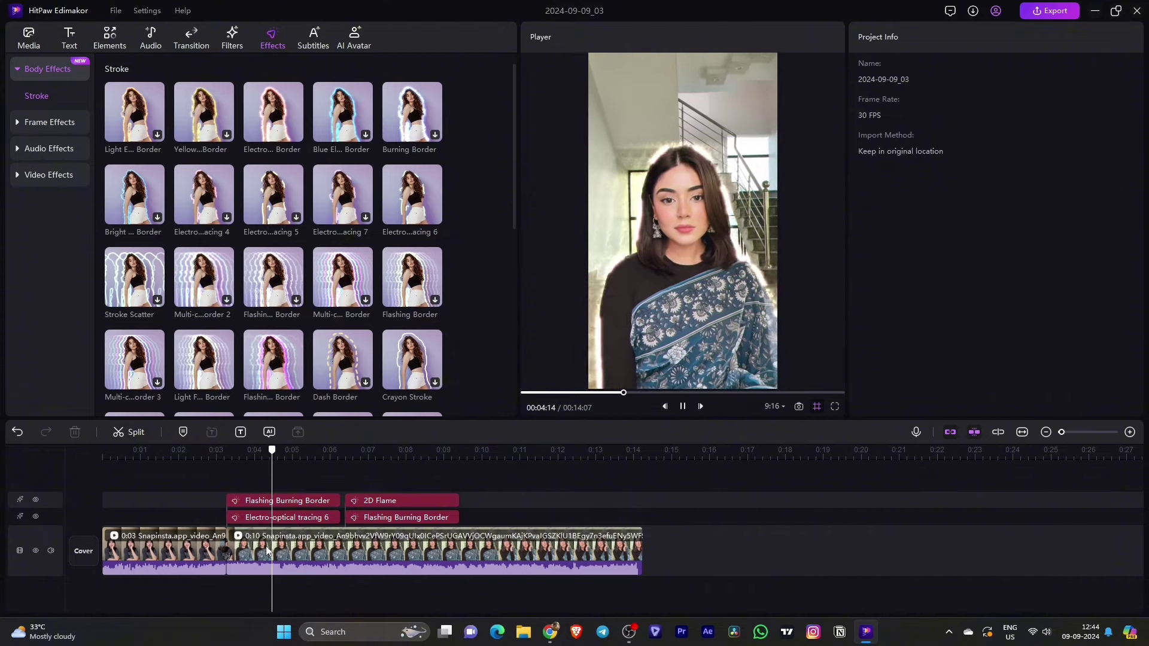
pyautogui.press('space')
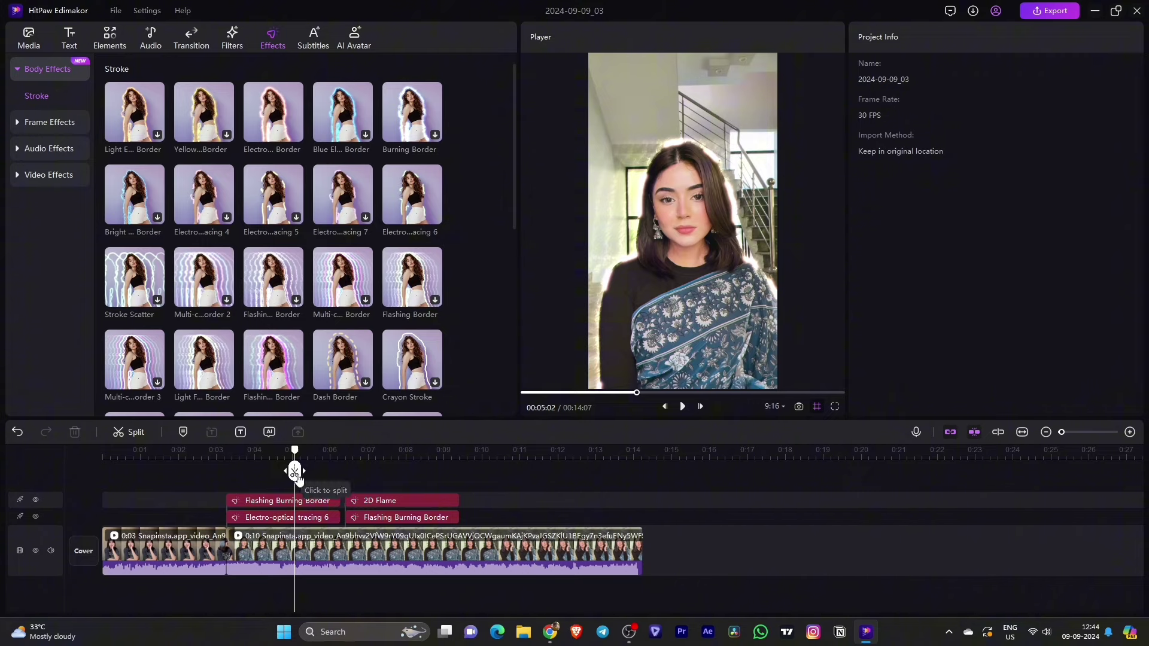
# - Split the second video clip at 00:06:08, where the first pair of body effects ends
pyautogui.moveTo(295, 473); pyautogui.dragTo(340, 479)
pyautogui.click(358, 546)
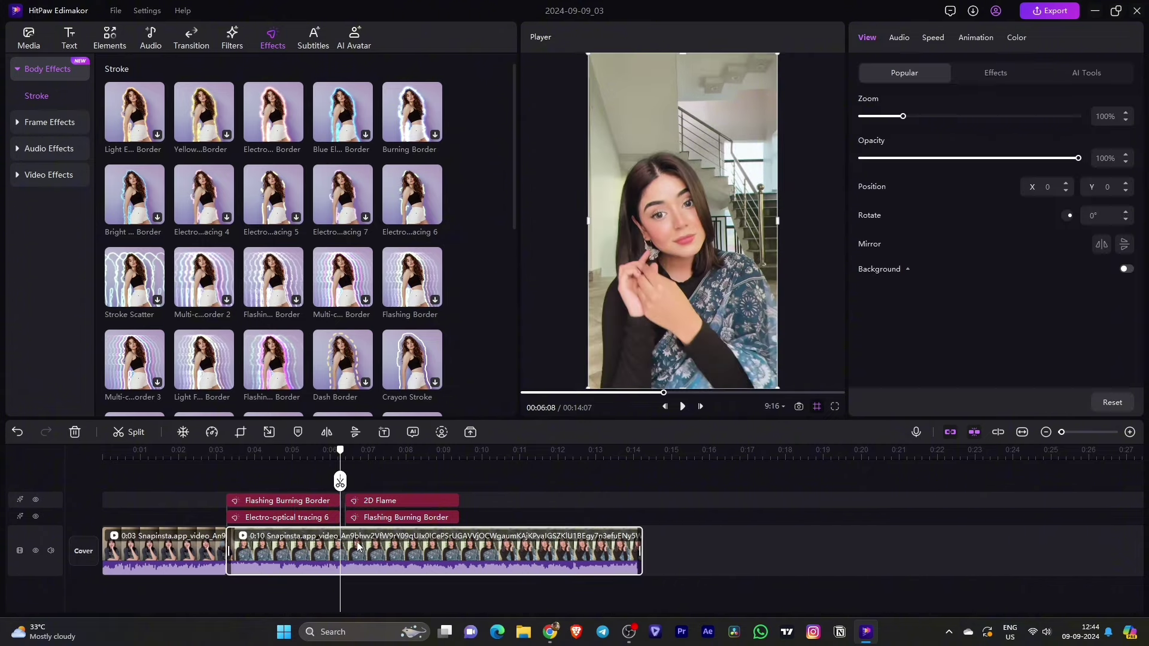
pyautogui.click(341, 481)
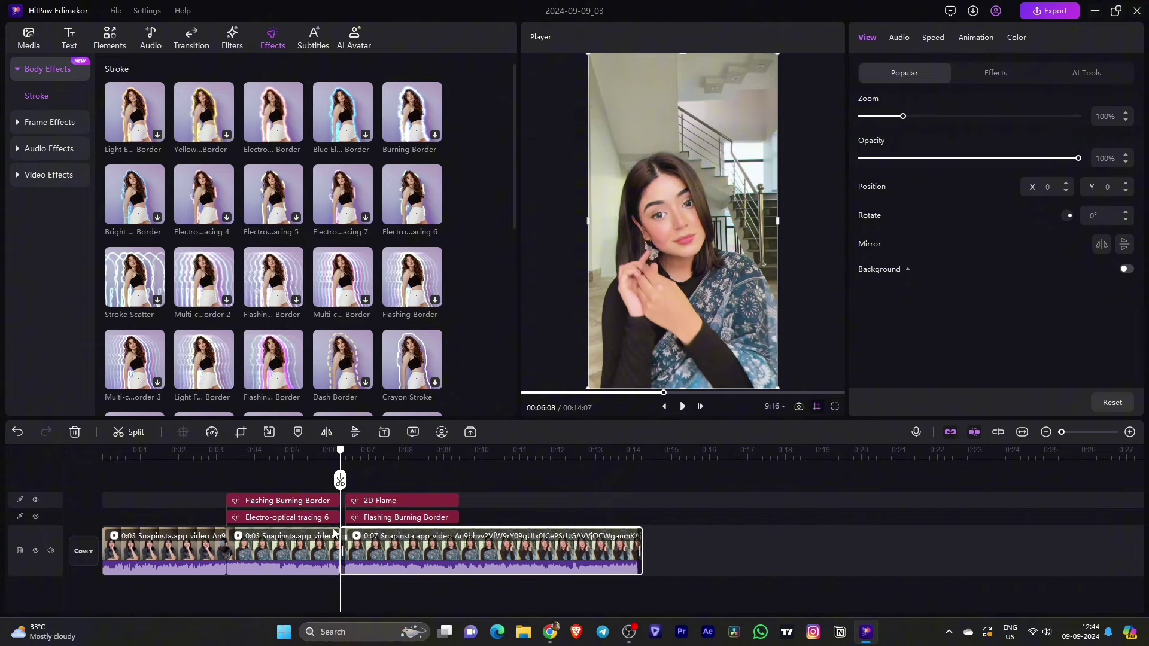
# - Browse the transition categories and add the Ripper transition at the cut between the first and second clips
pyautogui.moveTo(340, 481); pyautogui.dragTo(207, 478)
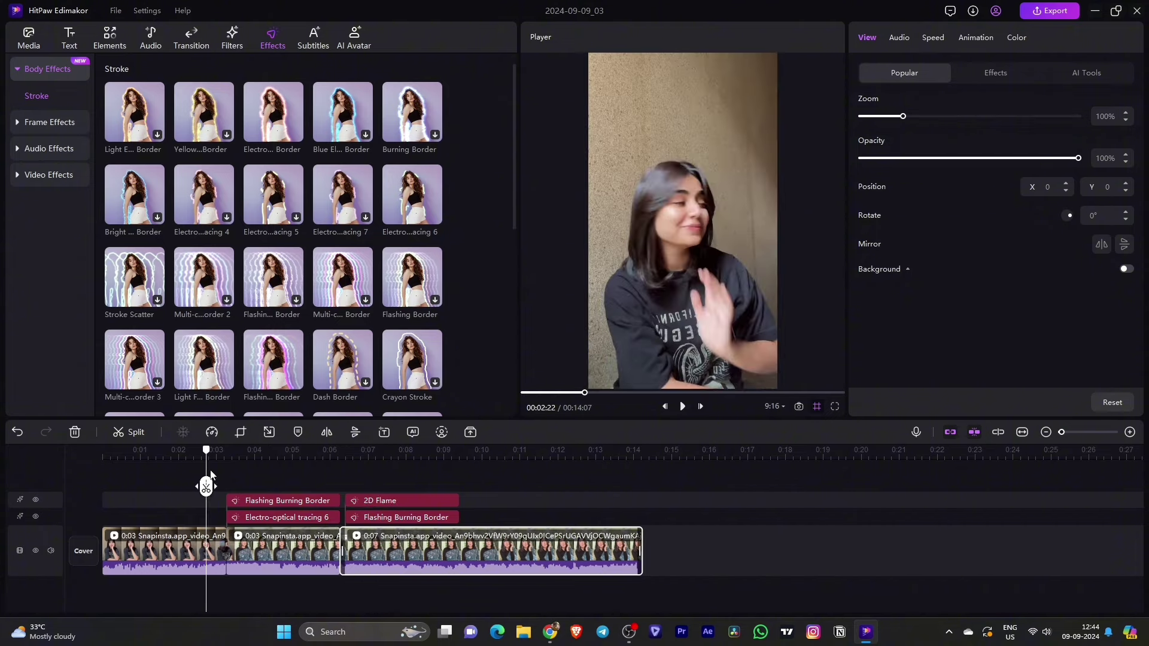
pyautogui.click(194, 45)
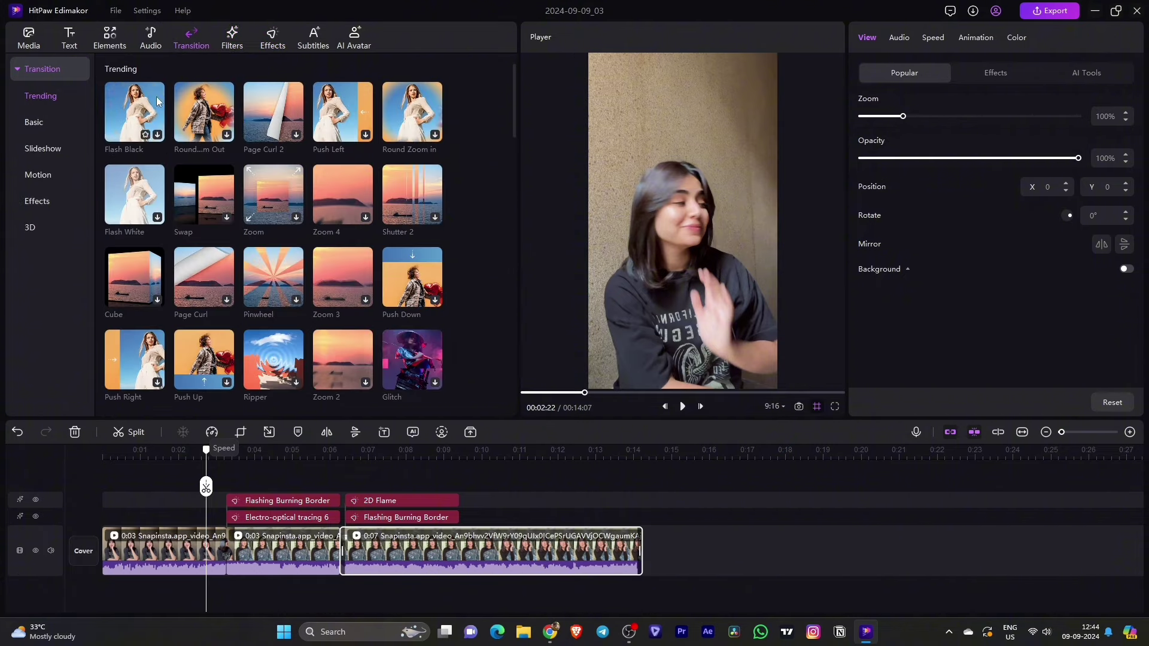
pyautogui.click(51, 123)
pyautogui.click(55, 151)
pyautogui.click(48, 182)
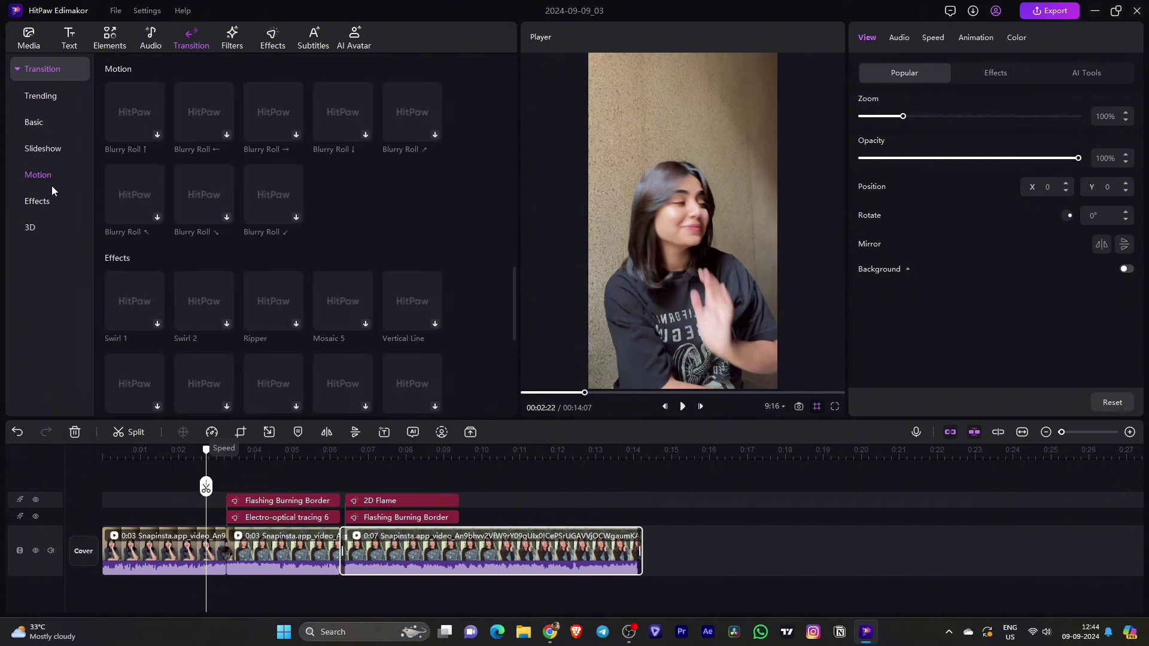
pyautogui.click(43, 203)
pyautogui.click(34, 227)
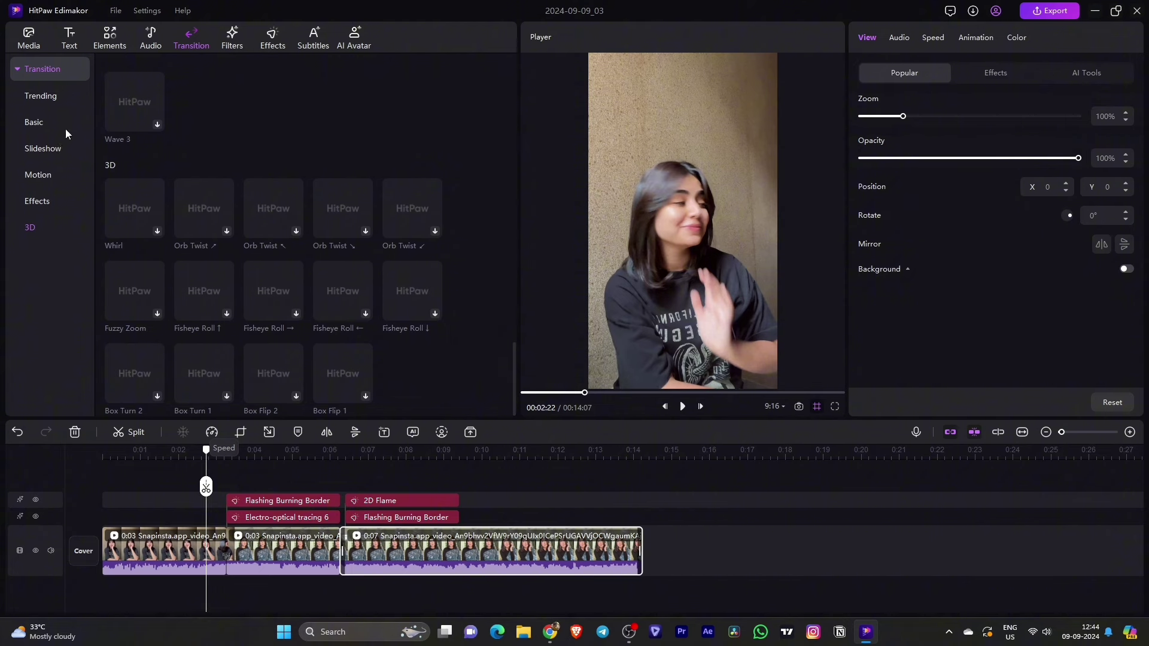
pyautogui.click(58, 199)
pyautogui.click(65, 178)
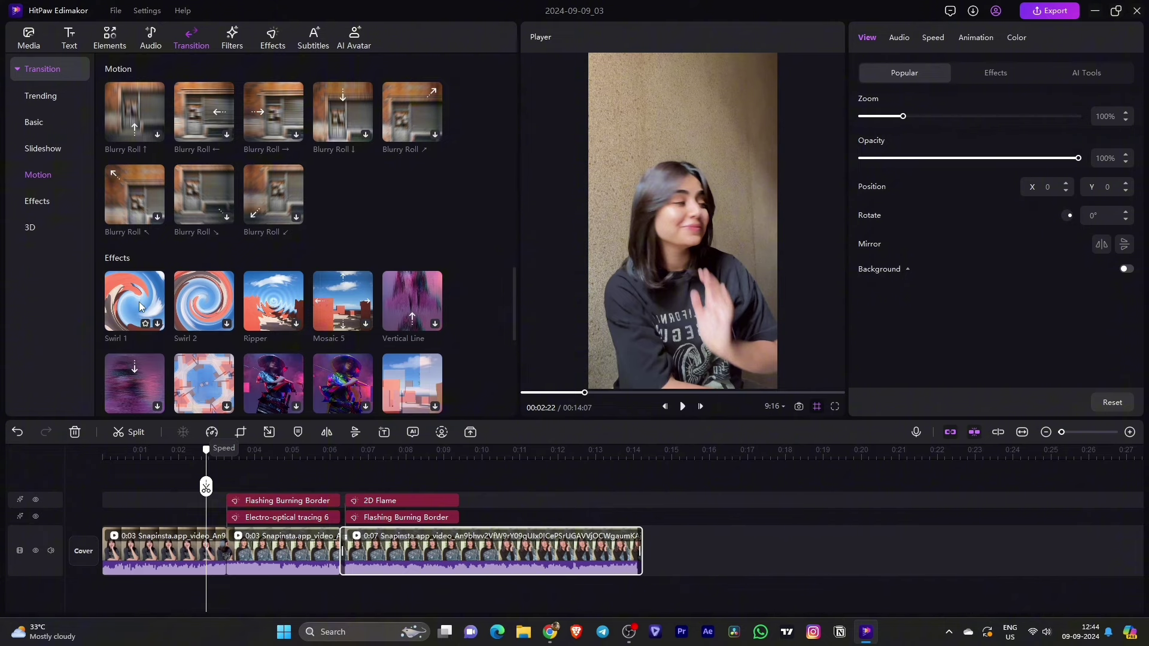
pyautogui.scroll(-1, 142, 306)
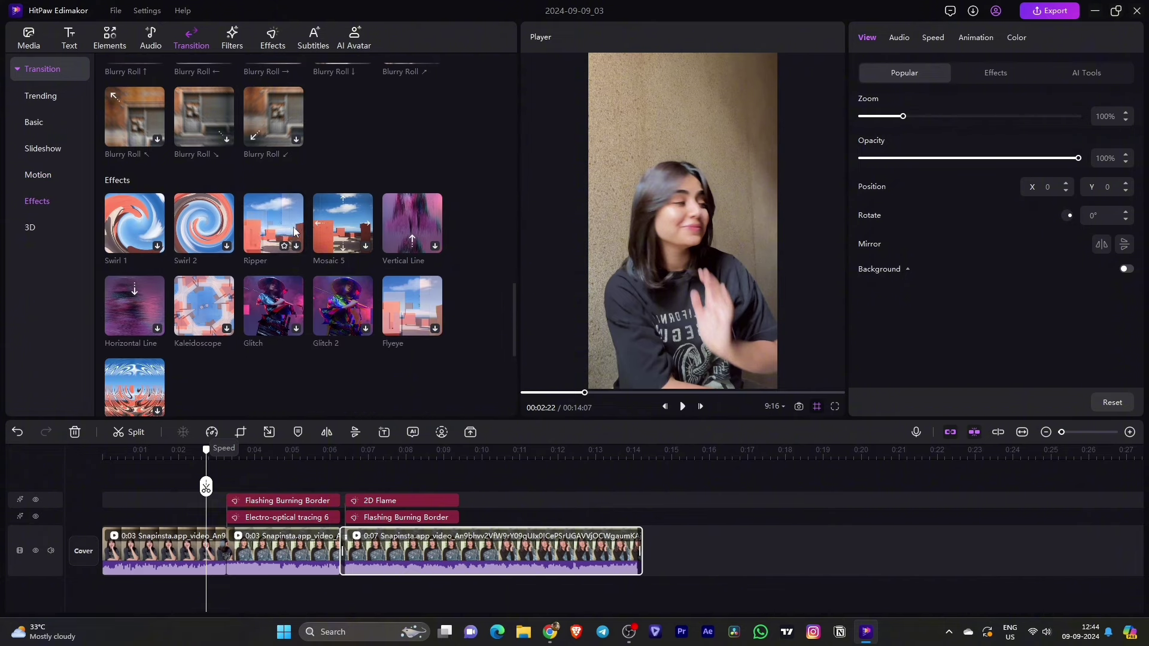
pyautogui.moveTo(294, 232)
pyautogui.mouseDown()
pyautogui.moveTo(213, 398)
pyautogui.moveTo(220, 534)
pyautogui.moveTo(233, 548)
pyautogui.mouseUp()
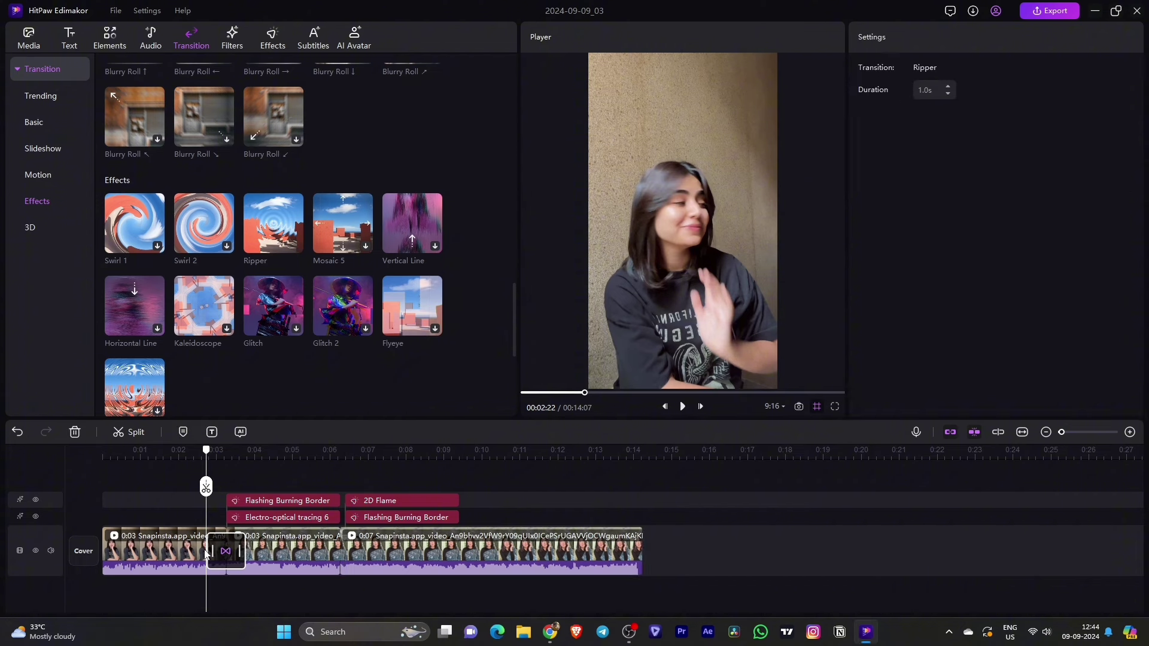
# - Preview the Ripper transition and shorten its duration to 0.8 s
pyautogui.scroll(4, 227, 453)
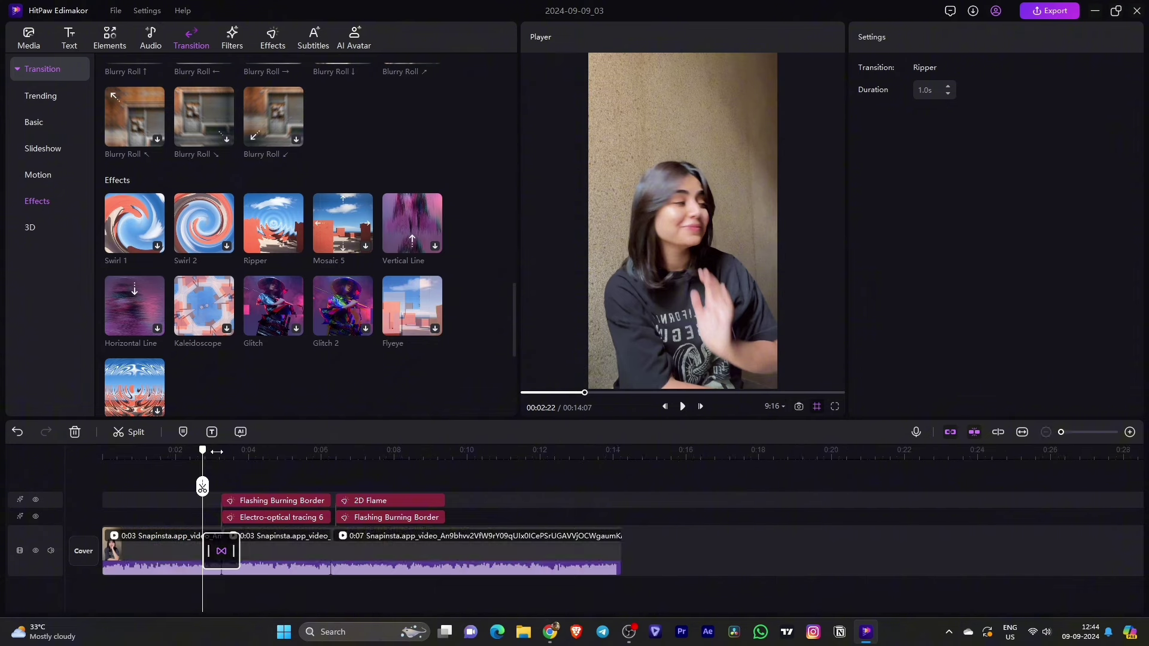
pyautogui.press('space')
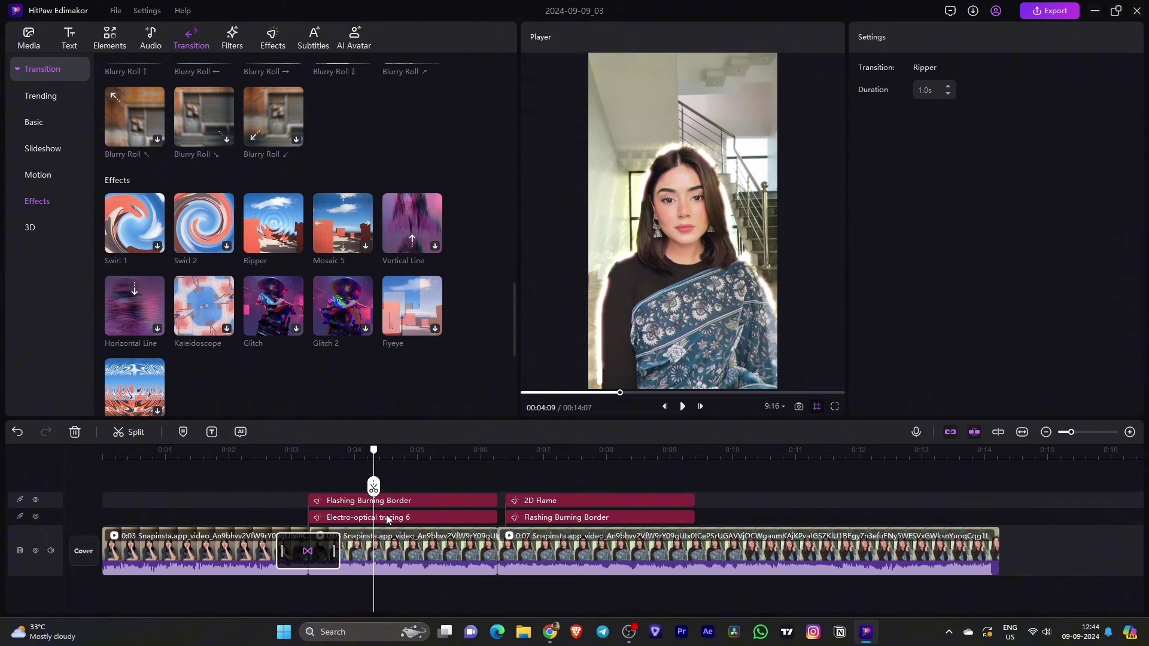
pyautogui.moveTo(371, 492); pyautogui.dragTo(288, 492)
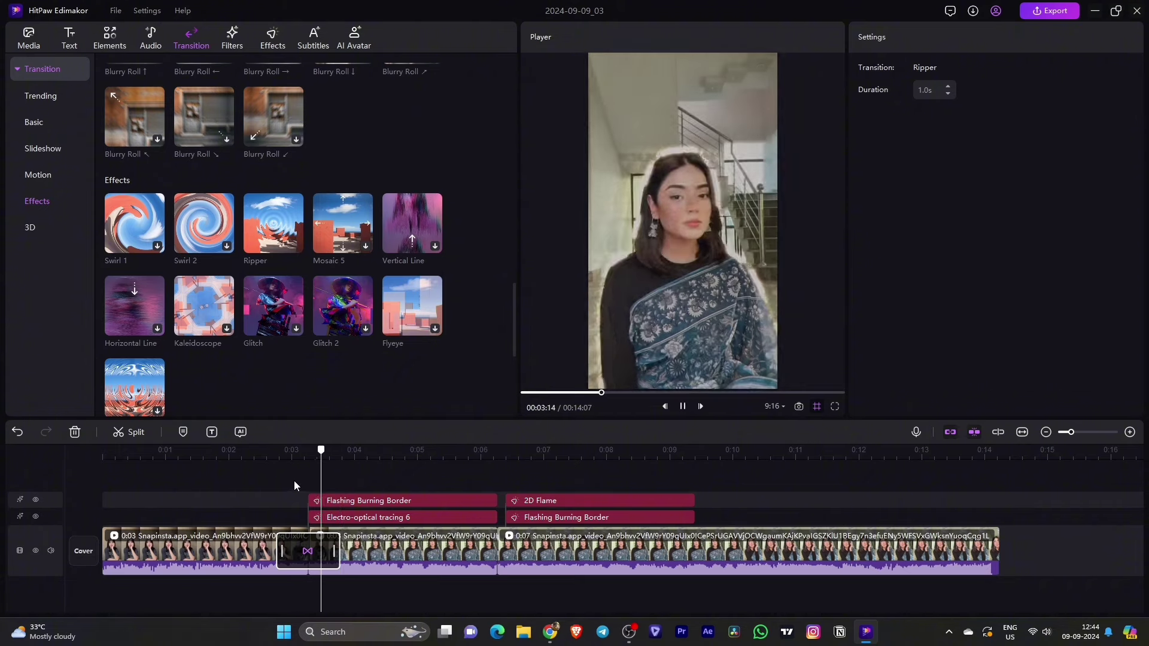
pyautogui.press('space')
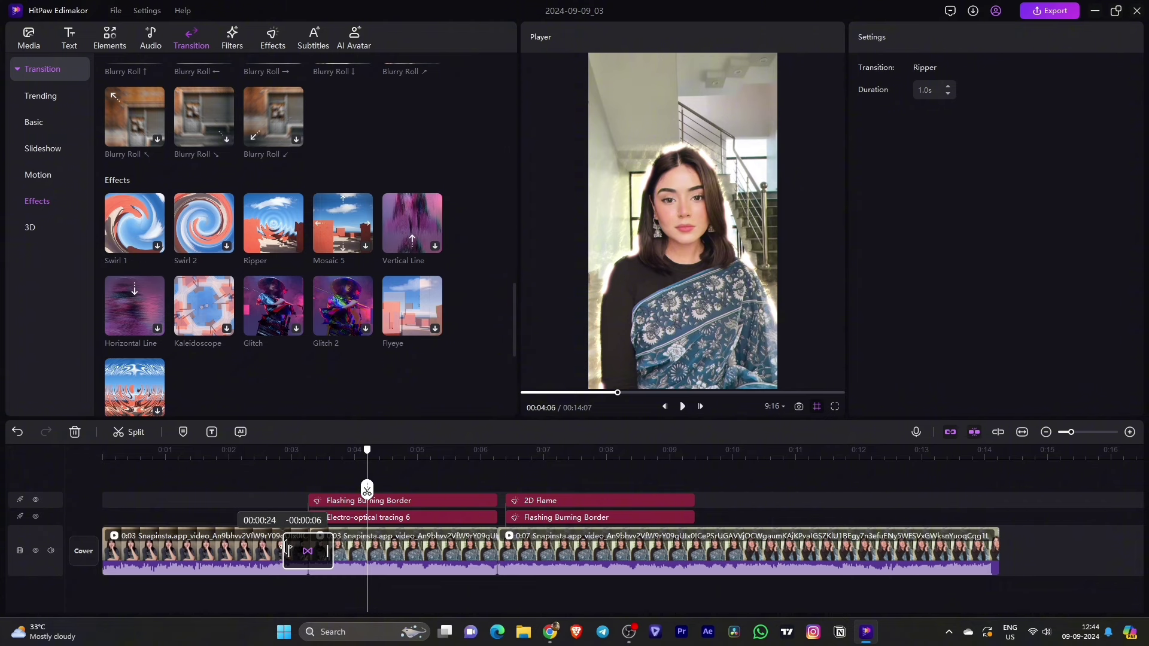
pyautogui.moveTo(288, 548); pyautogui.dragTo(285, 546)
pyautogui.moveTo(364, 516); pyautogui.dragTo(278, 484)
pyautogui.press('space')
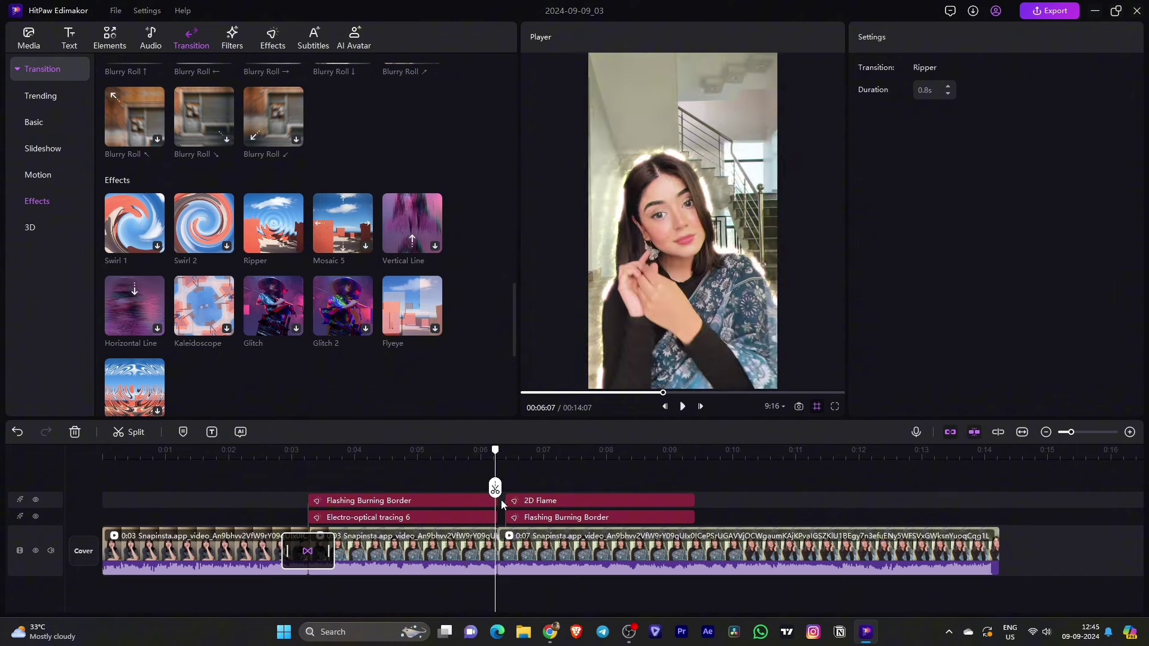
# - Add the 3D transition Orb Twist ↗ at the 00:06:08 cut, shortened to 20 frames, and preview it
pyautogui.moveTo(496, 492)
pyautogui.mouseDown()
pyautogui.moveTo(506, 492)
pyautogui.moveTo(496, 494)
pyautogui.mouseUp()
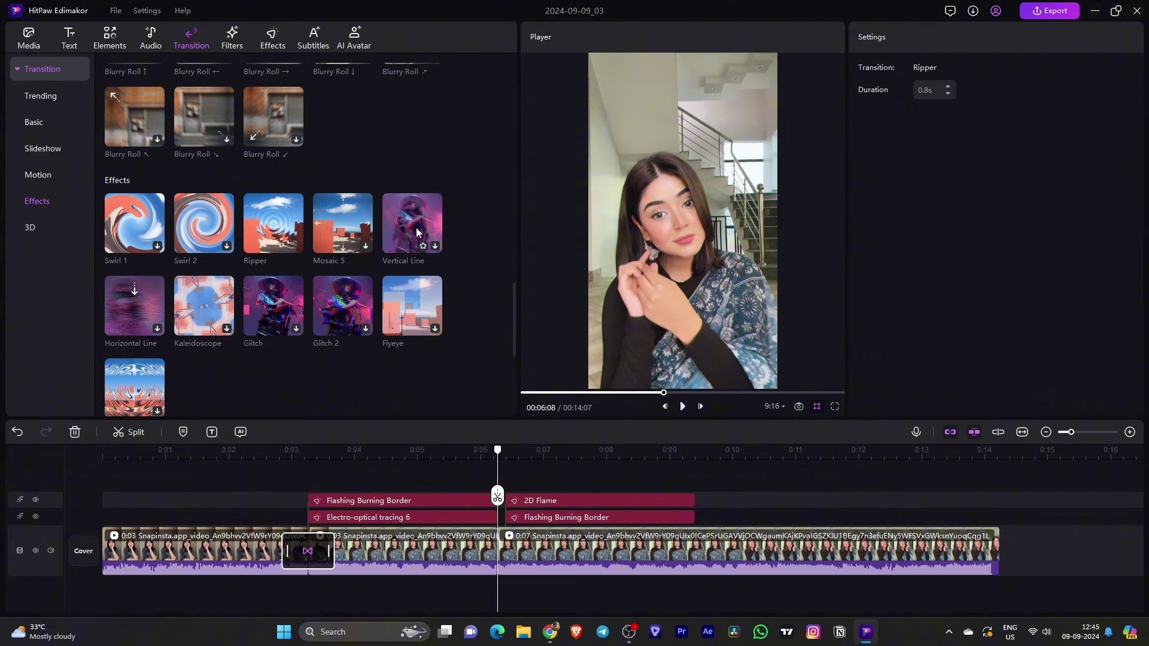
pyautogui.scroll(-3, 368, 243)
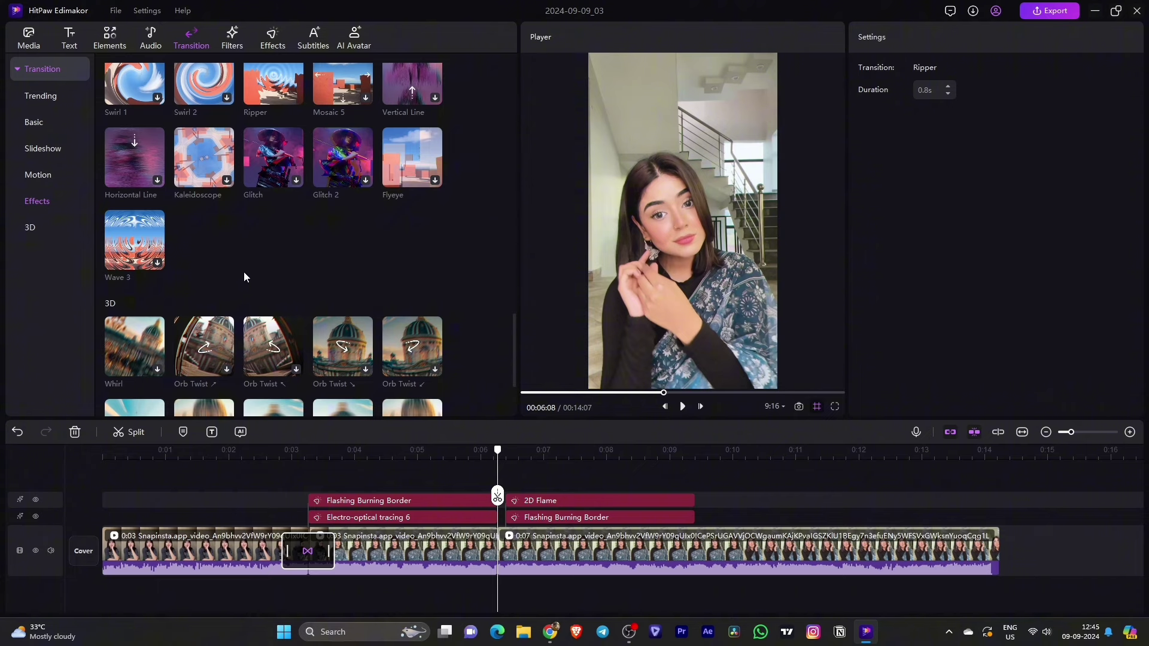
pyautogui.scroll(-2, 245, 276)
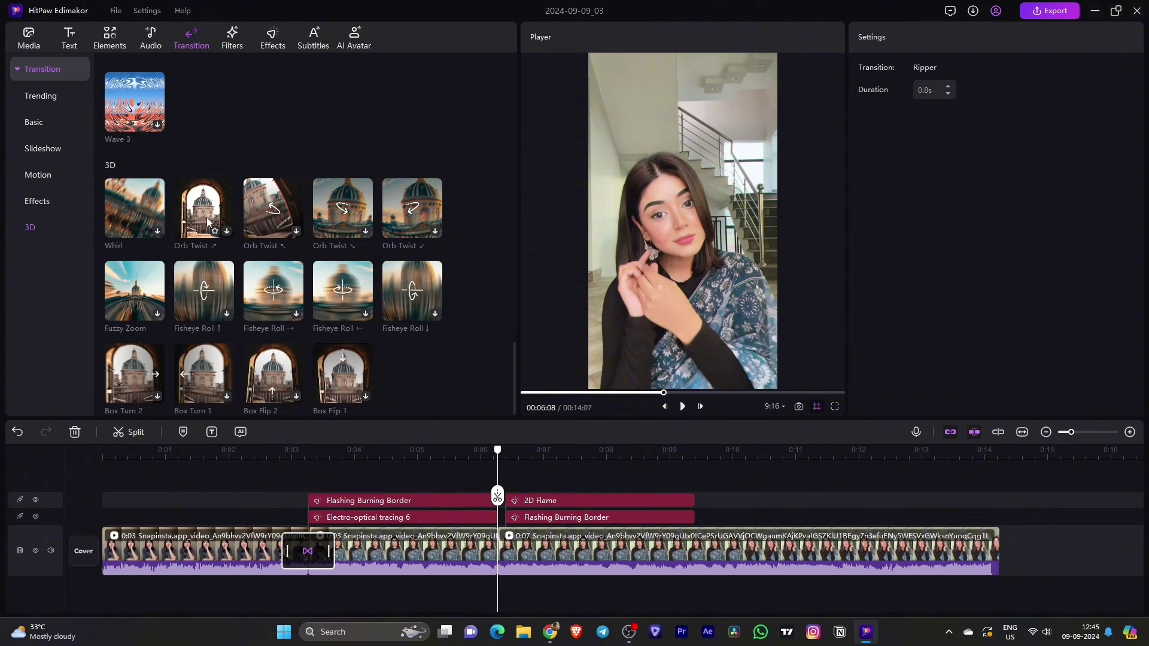
pyautogui.moveTo(206, 217); pyautogui.dragTo(494, 565)
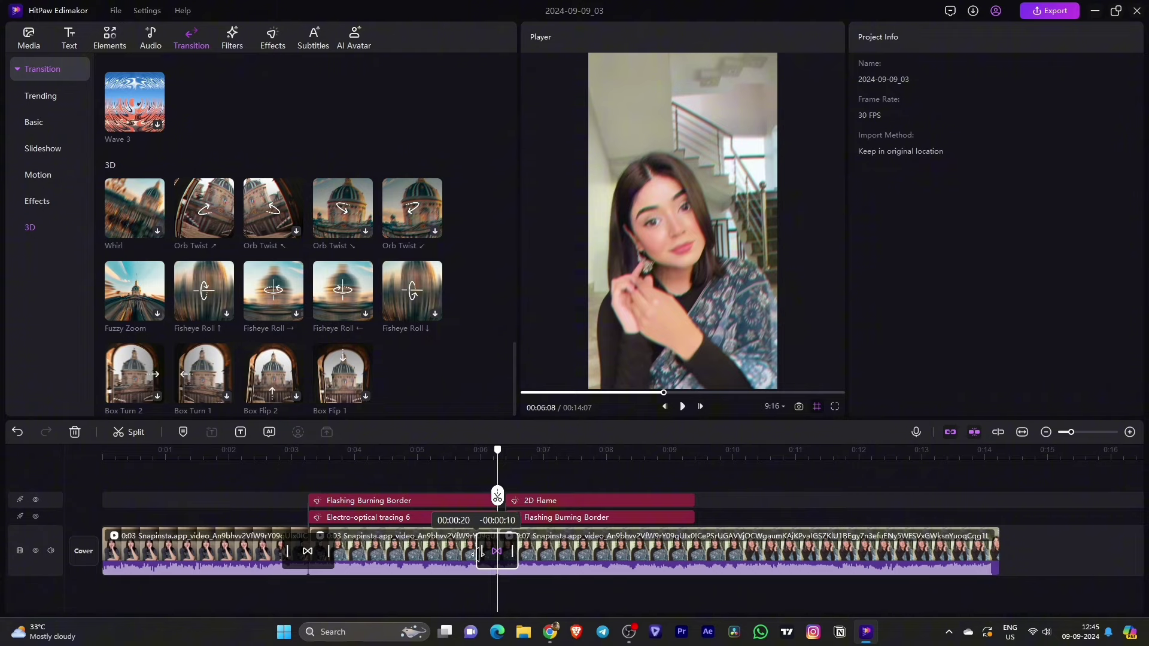
pyautogui.click(464, 489)
pyautogui.press('space')
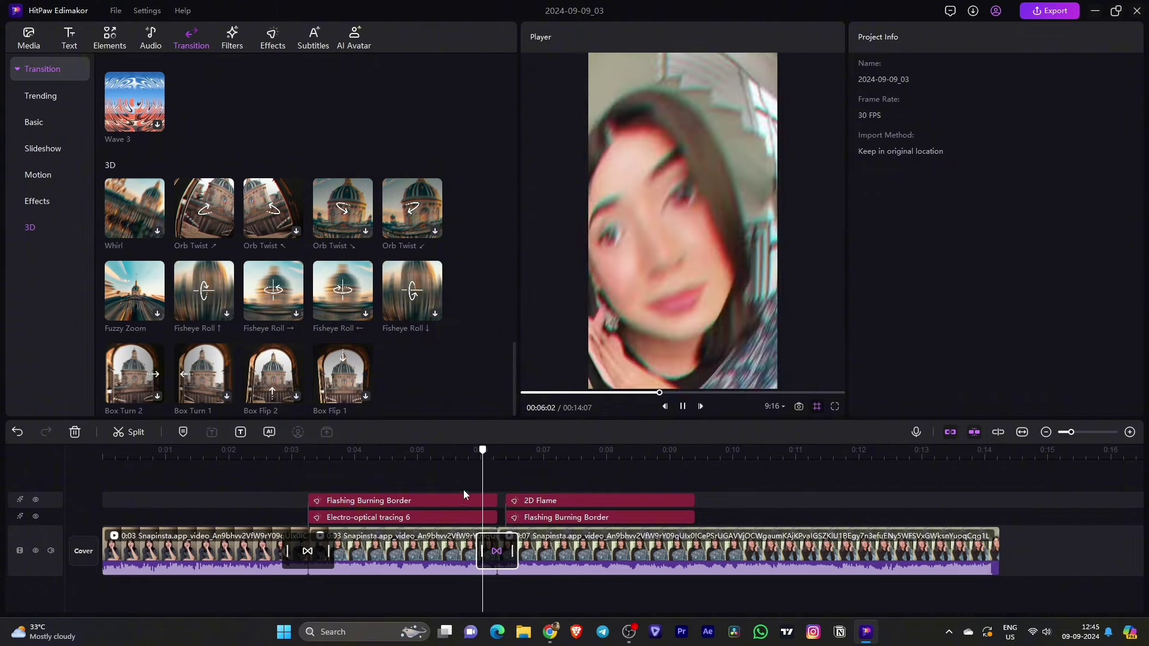
pyautogui.press('space')
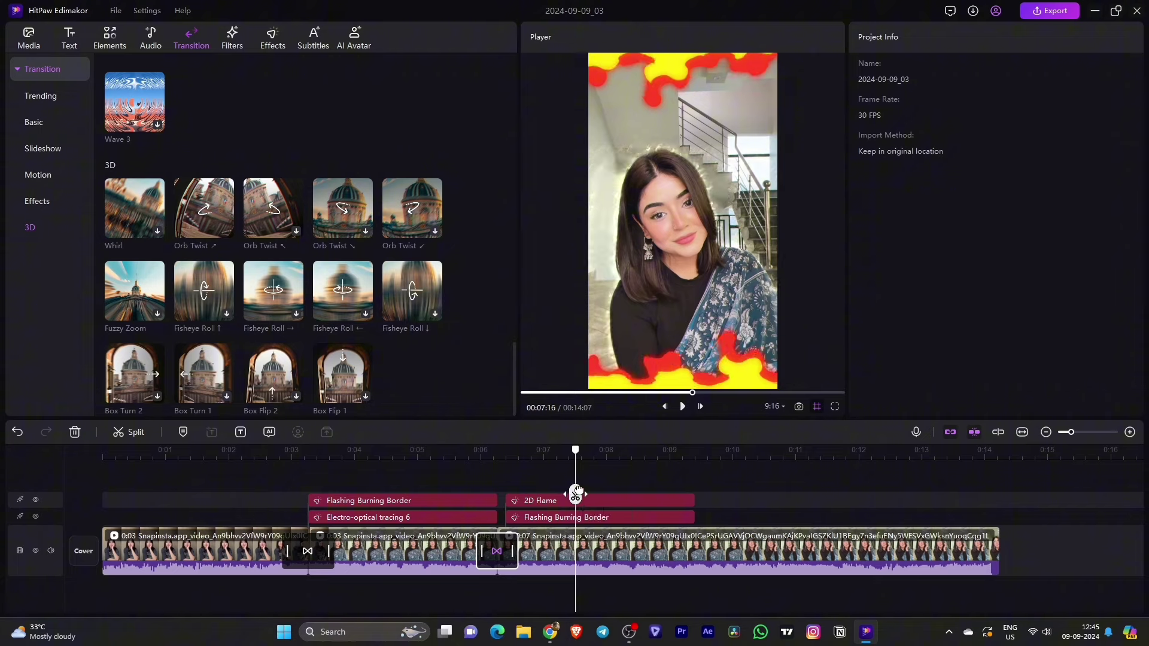
# - Try splitting the third video clip at 00:09:12, play it from the new cut, and undo the split
pyautogui.moveTo(576, 494); pyautogui.dragTo(696, 508)
pyautogui.click(695, 508)
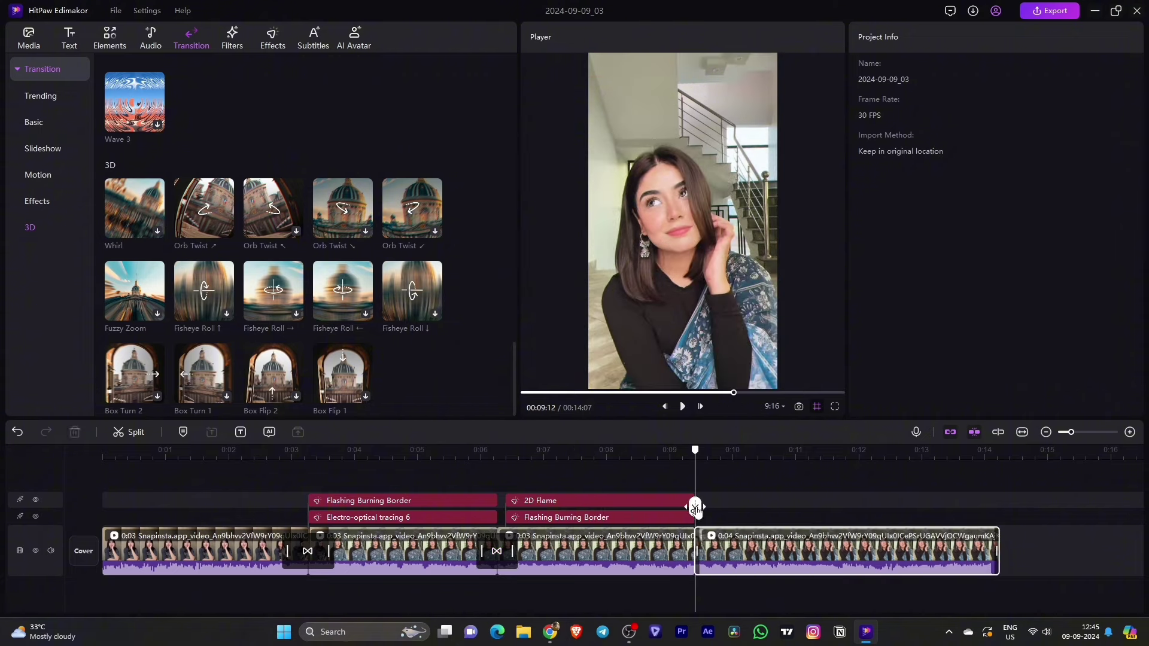
pyautogui.click(665, 496)
pyautogui.press('space')
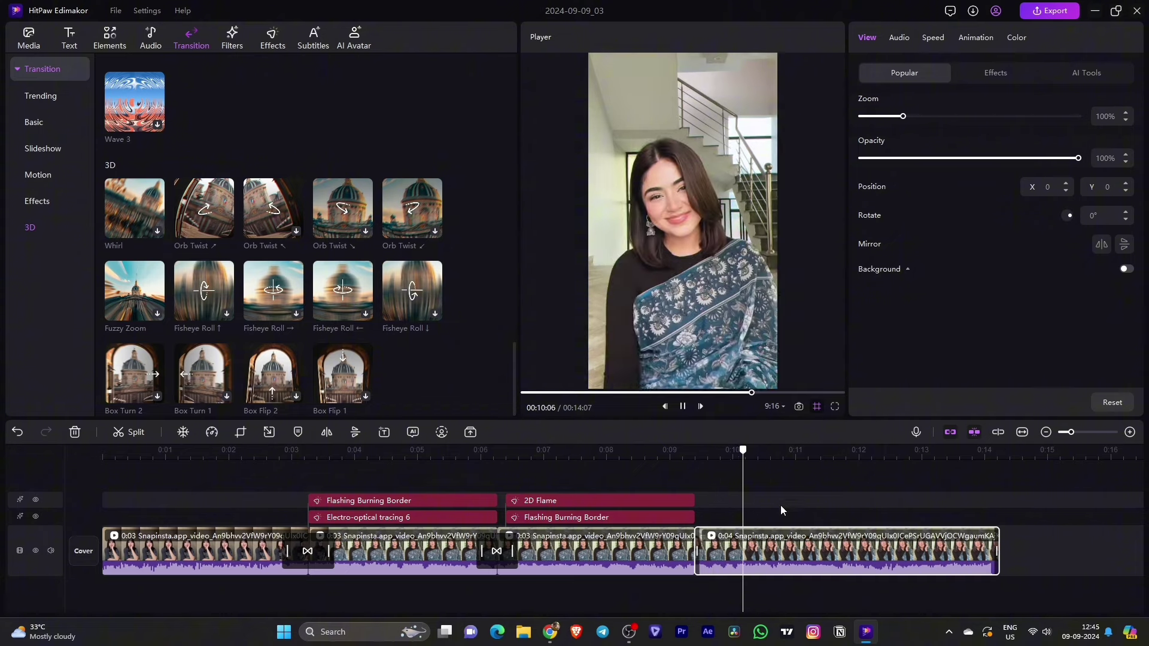
pyautogui.press('space')
pyautogui.hotkey('ctrl', 'z')
# - Split the third video clip at 00:10:01 and add a Blurry Roll motion transition at the new cut
pyautogui.moveTo(757, 498); pyautogui.dragTo(735, 505)
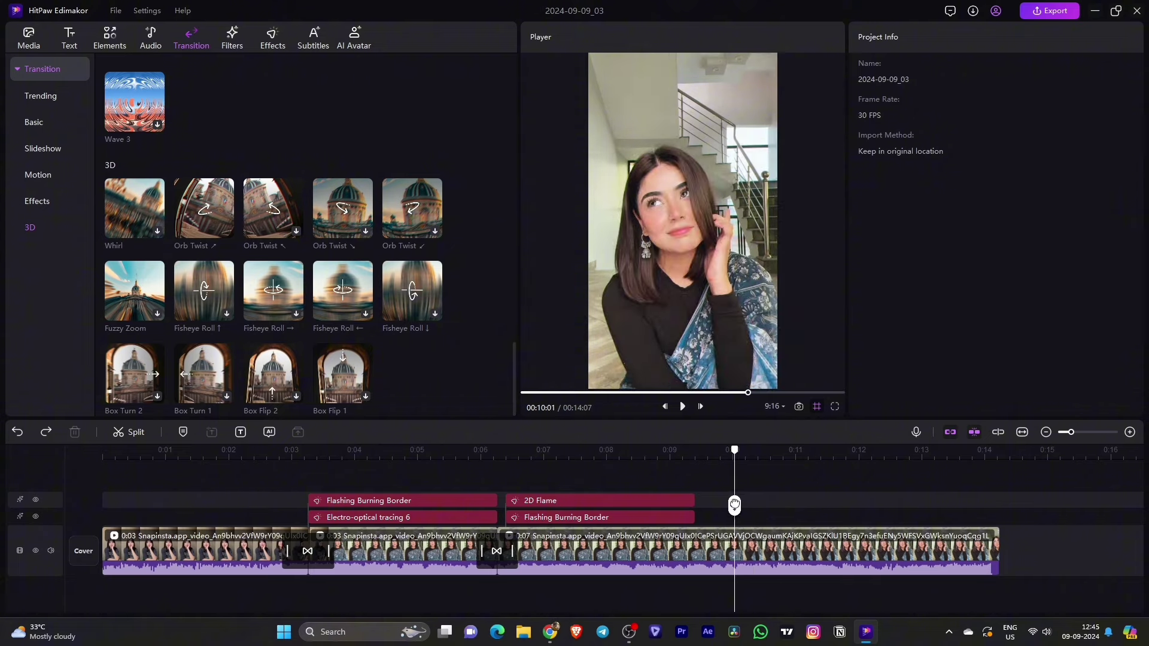
pyautogui.click(734, 506)
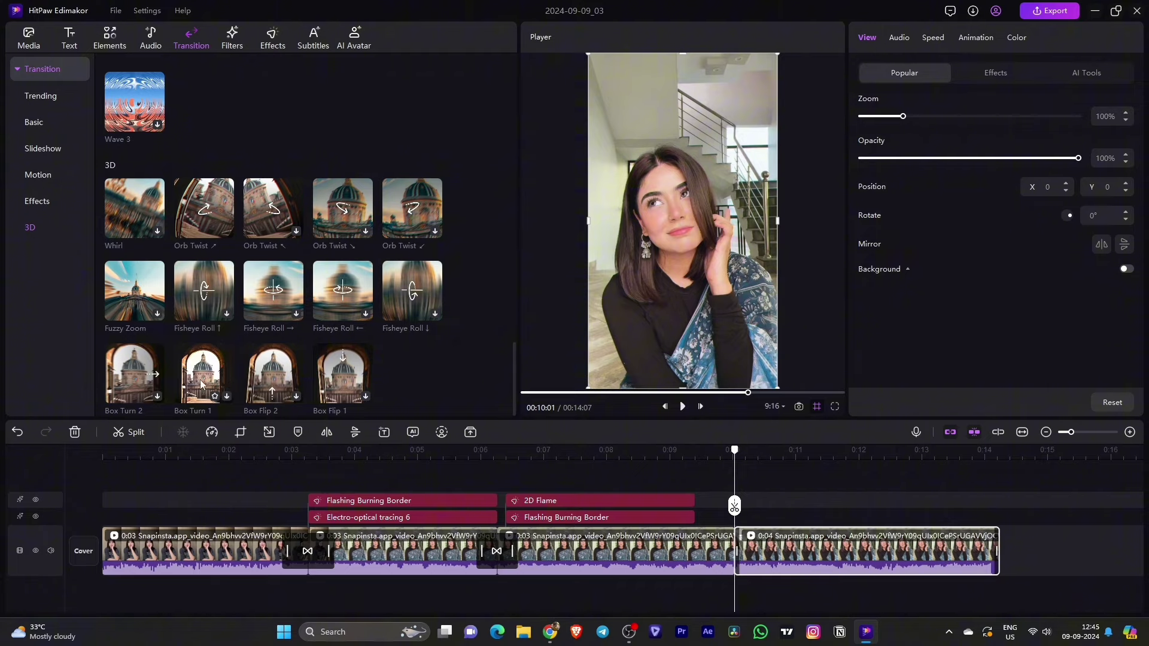
pyautogui.scroll(5, 142, 357)
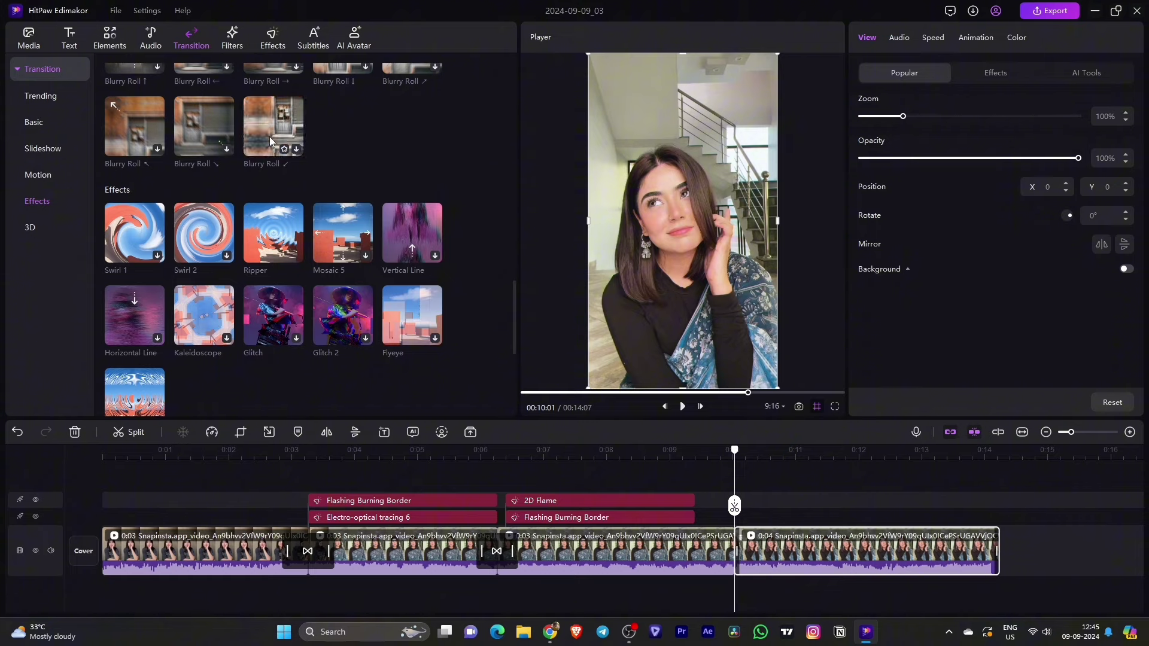
pyautogui.scroll(1, 200, 127)
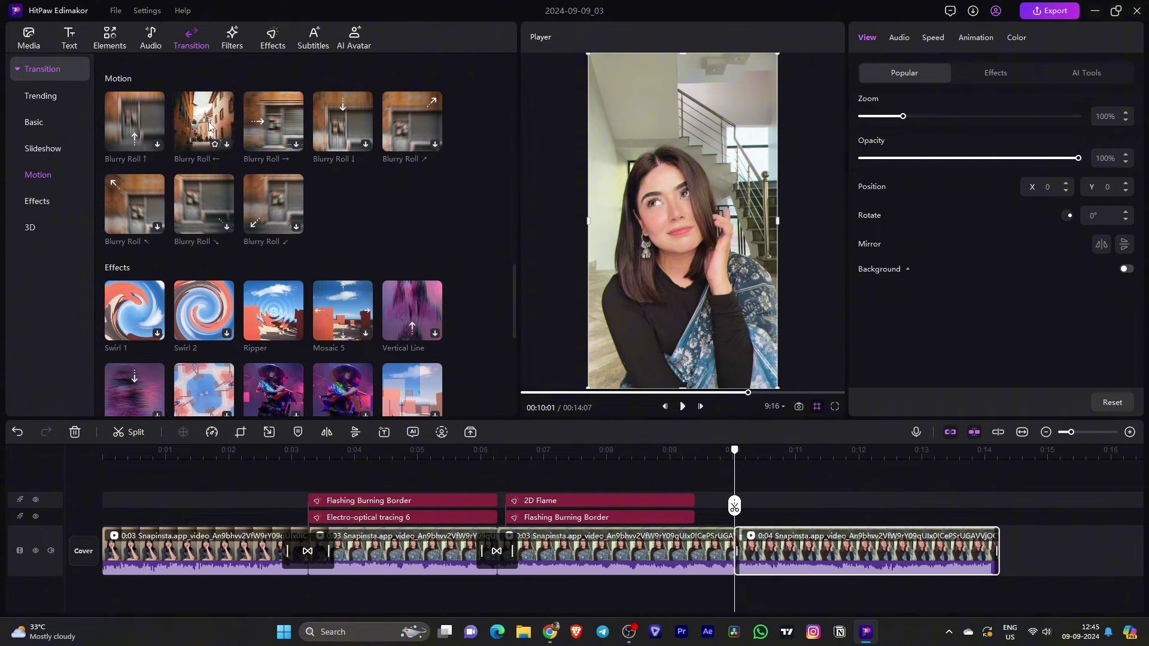
pyautogui.moveTo(205, 127); pyautogui.dragTo(662, 511)
pyautogui.moveTo(709, 544); pyautogui.dragTo(711, 545)
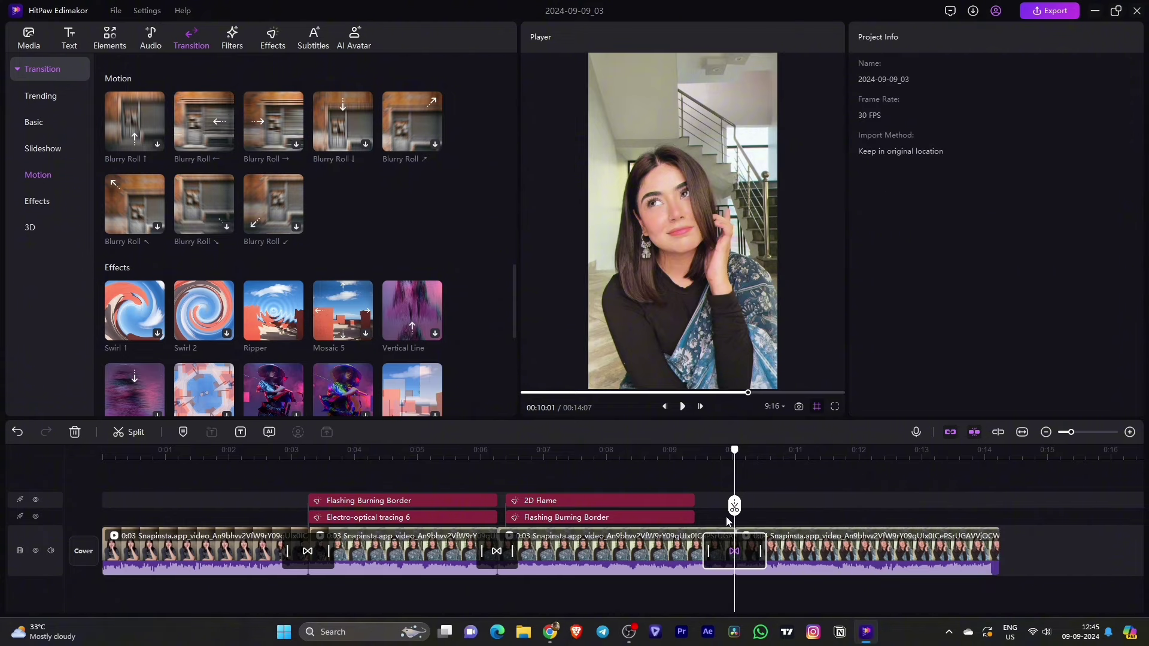
# - Preview the Blurry Roll transition, shorten it to about 0.7 s, and play it again
pyautogui.moveTo(735, 508); pyautogui.dragTo(699, 505)
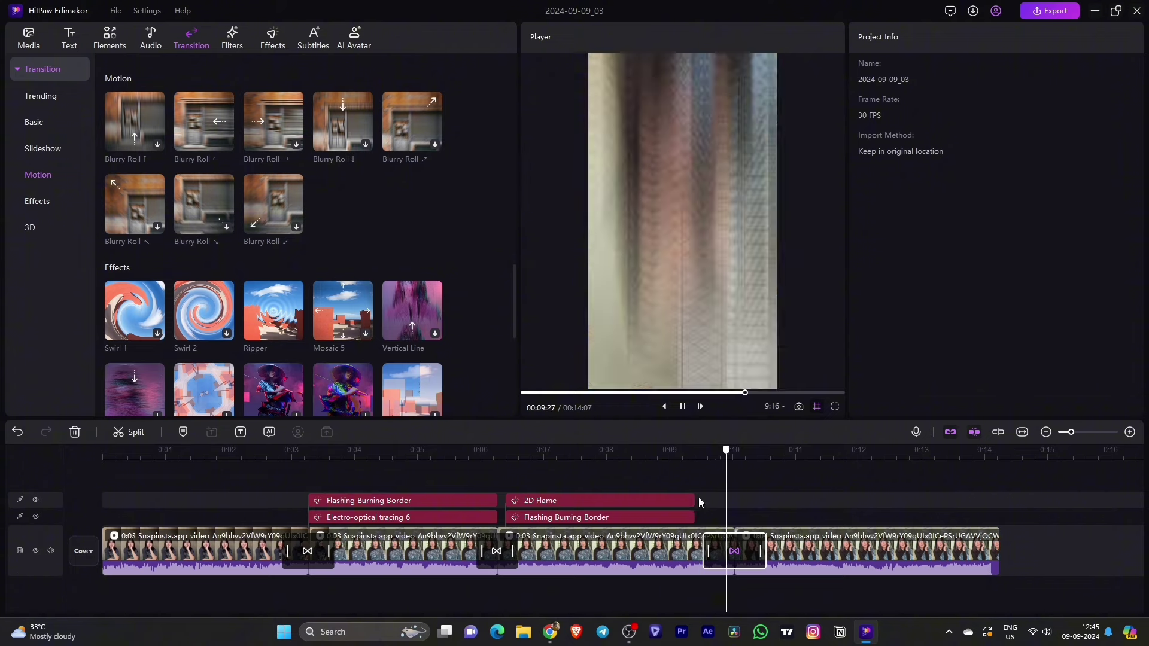
pyautogui.press('space')
pyautogui.moveTo(763, 551); pyautogui.dragTo(753, 551)
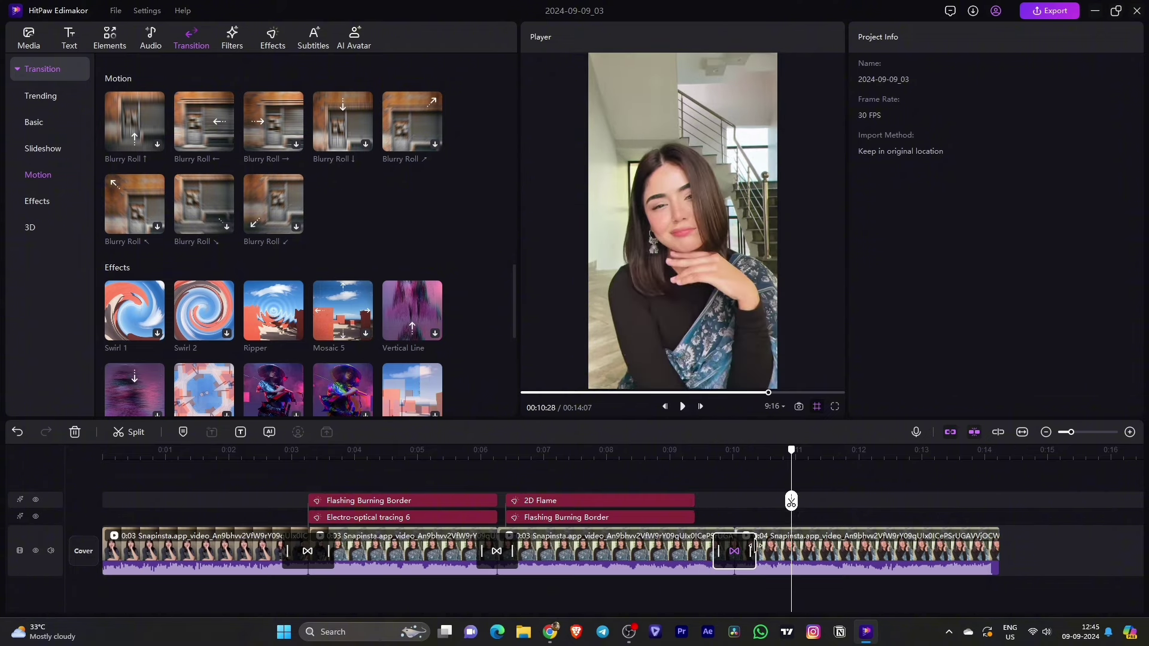
pyautogui.moveTo(791, 501); pyautogui.dragTo(713, 503)
pyautogui.press('space')
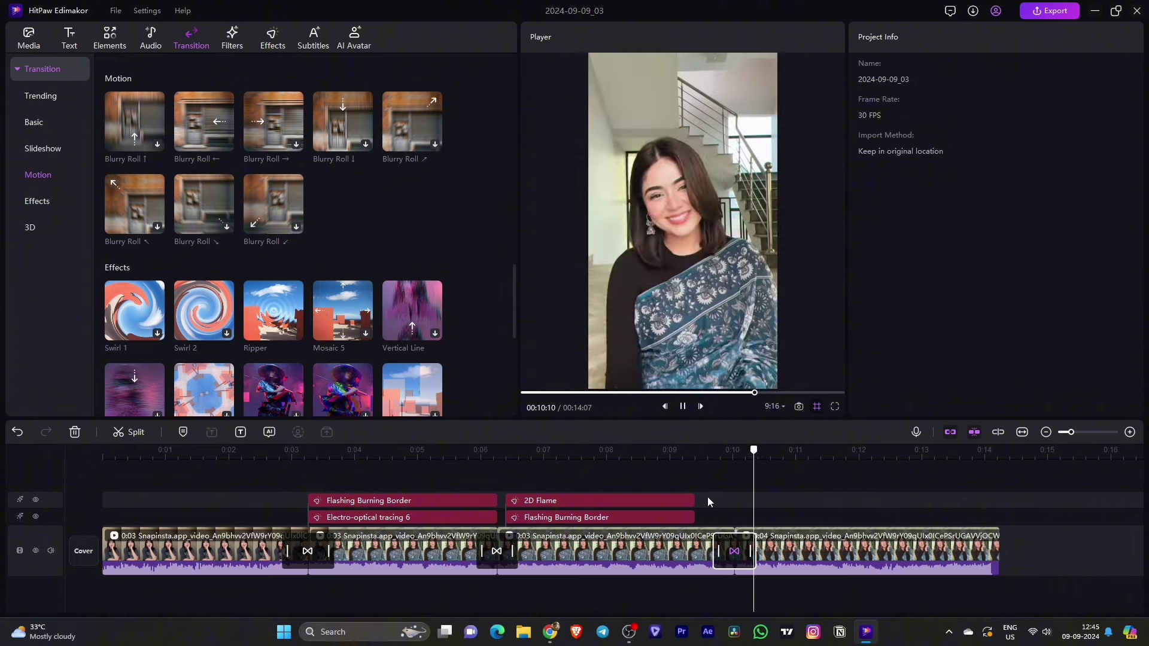
pyautogui.press('space')
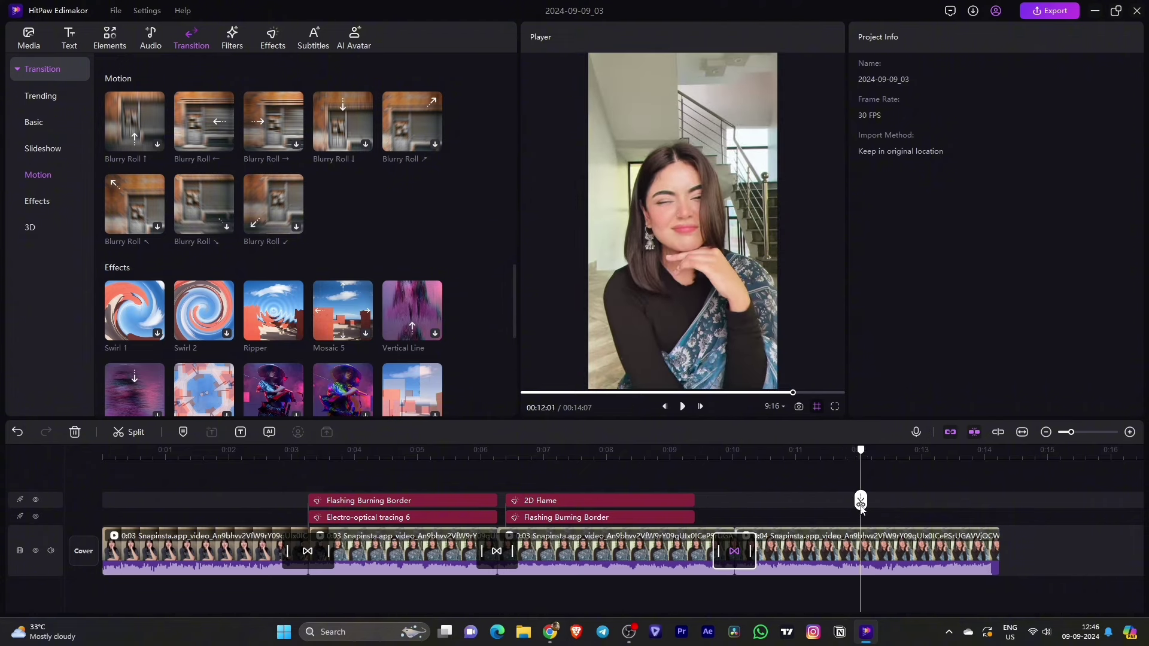
pyautogui.moveTo(864, 503); pyautogui.dragTo(778, 502)
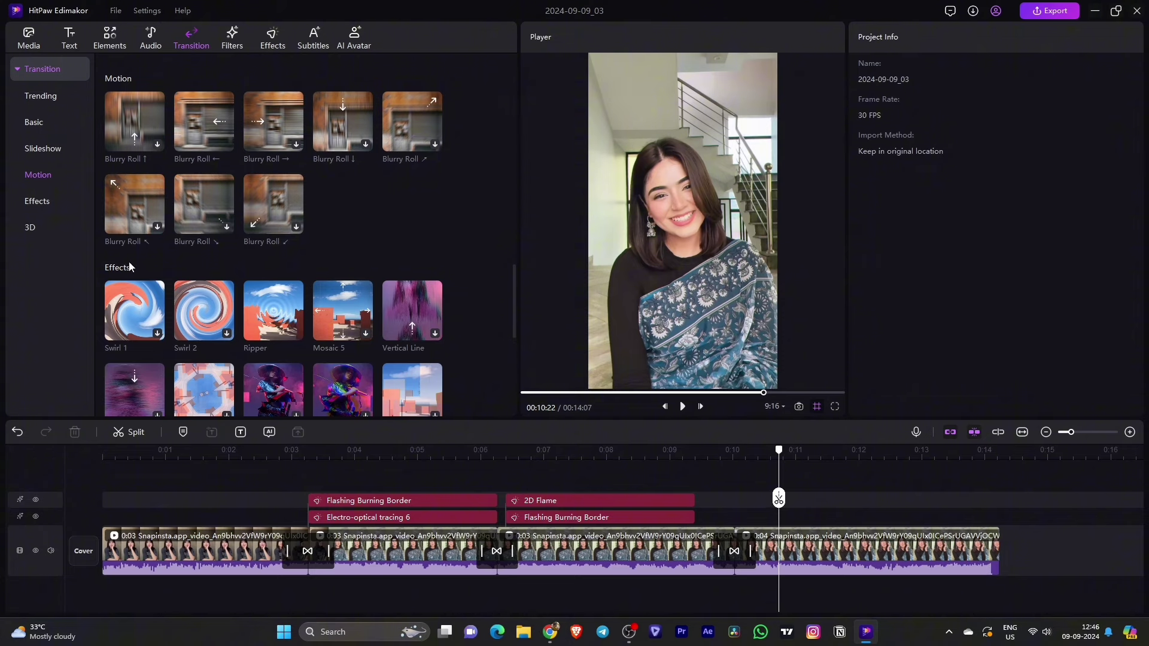
pyautogui.click(51, 208)
pyautogui.scroll(3, 282, 178)
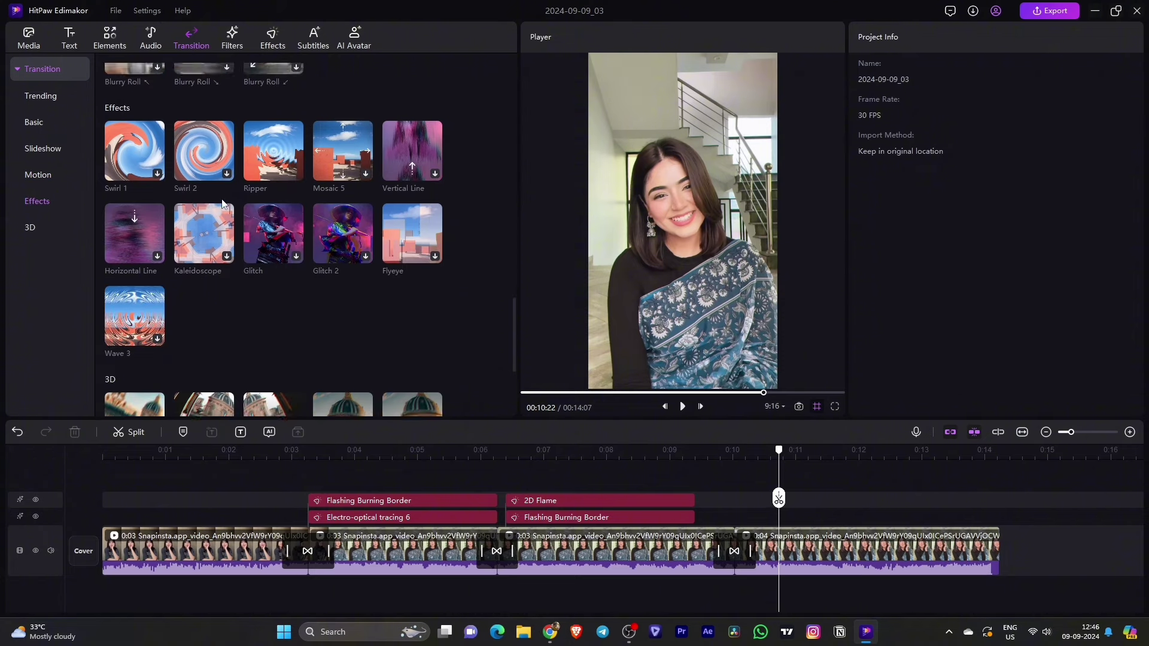
pyautogui.scroll(3, 282, 178)
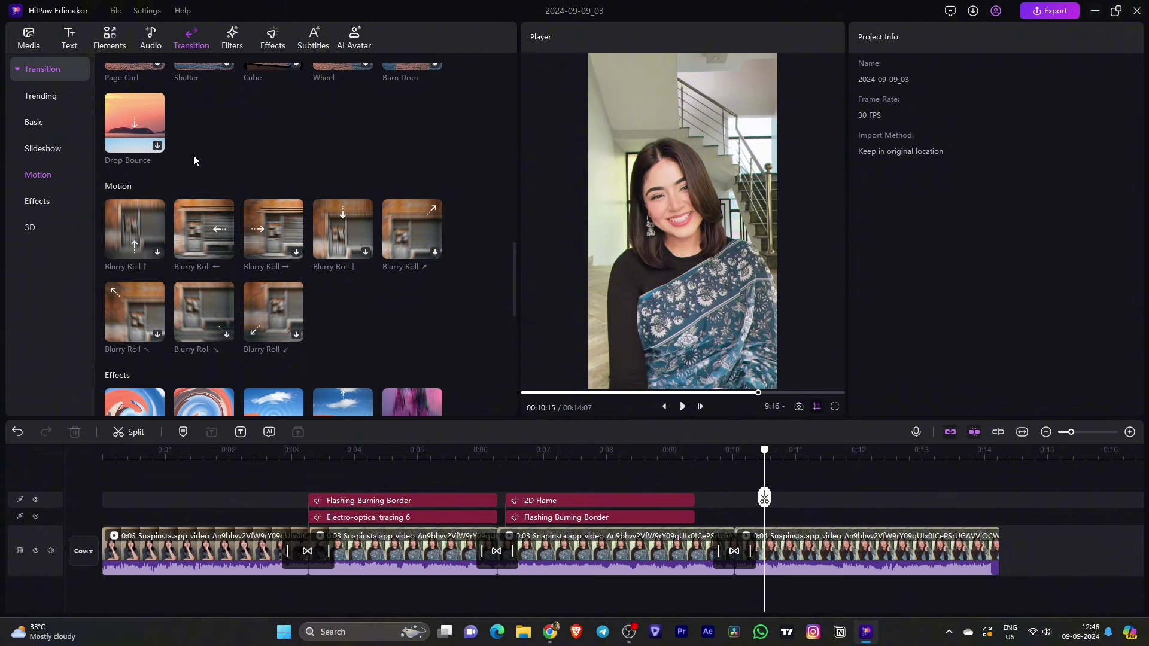
# - Add the sparkling heart outline from the Love stickers above the last clip, starting at about 00:10:00, and preview it
pyautogui.click(109, 45)
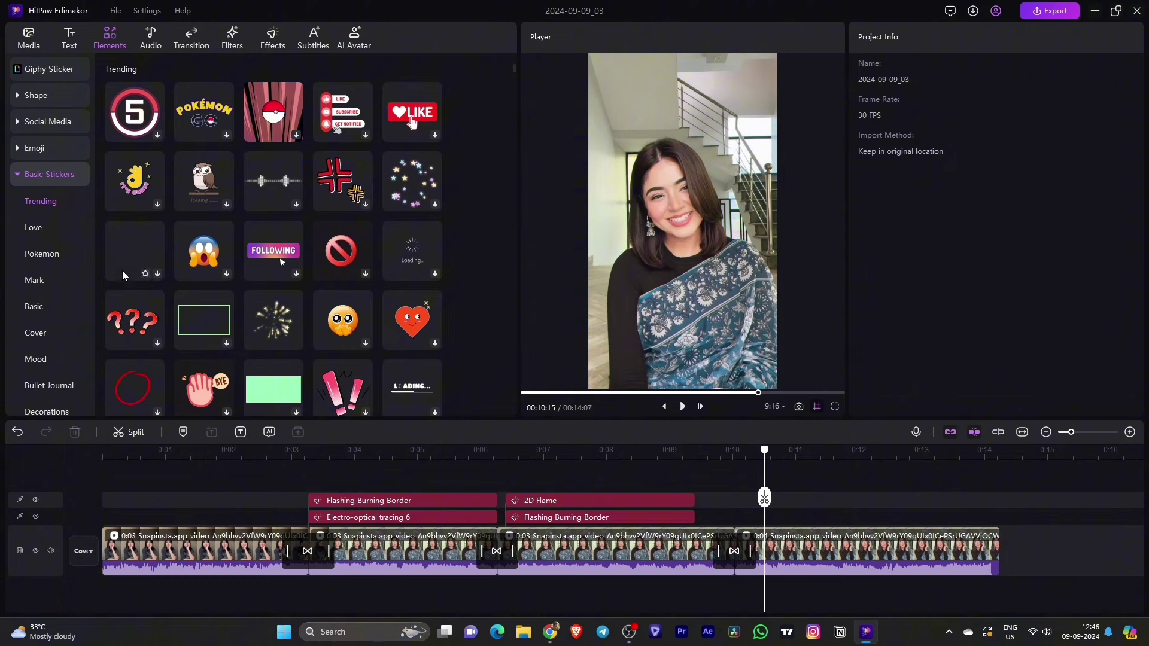
pyautogui.scroll(-10, 124, 275)
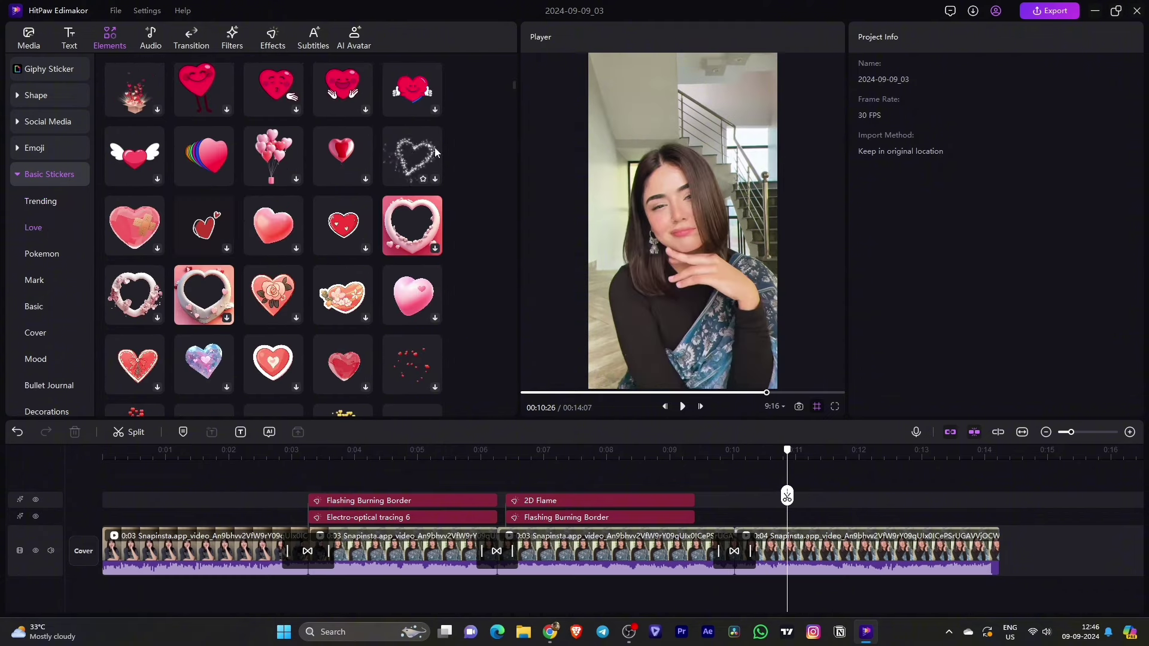
pyautogui.moveTo(421, 161); pyautogui.dragTo(788, 495)
pyautogui.click(712, 490)
pyautogui.press('space')
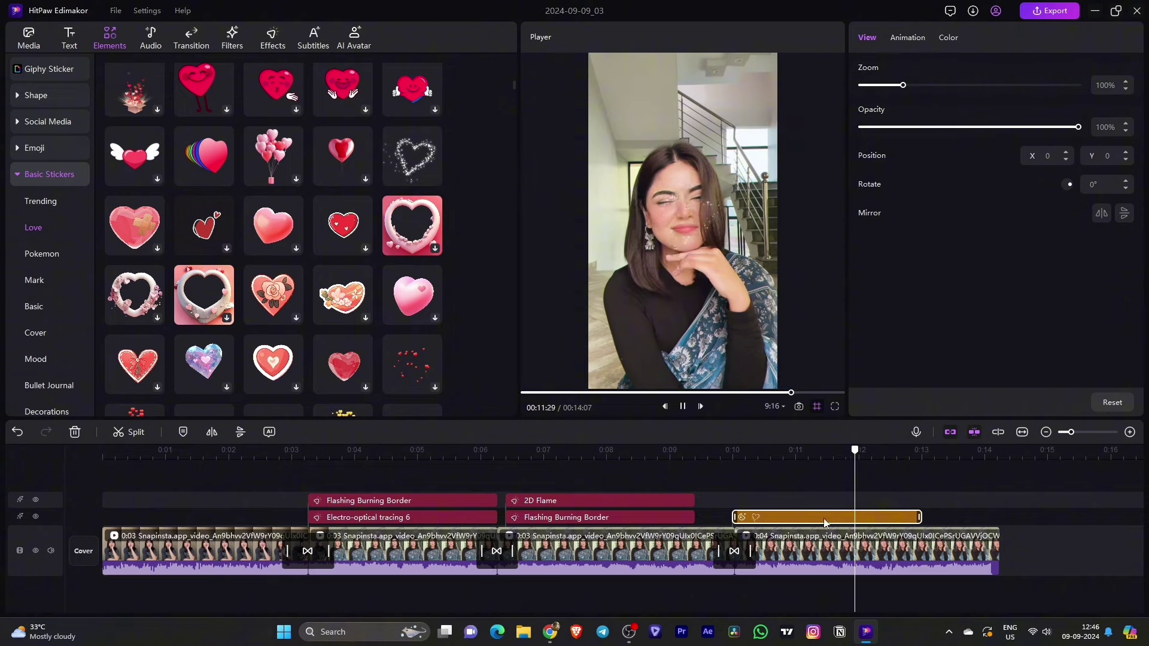
pyautogui.press('space')
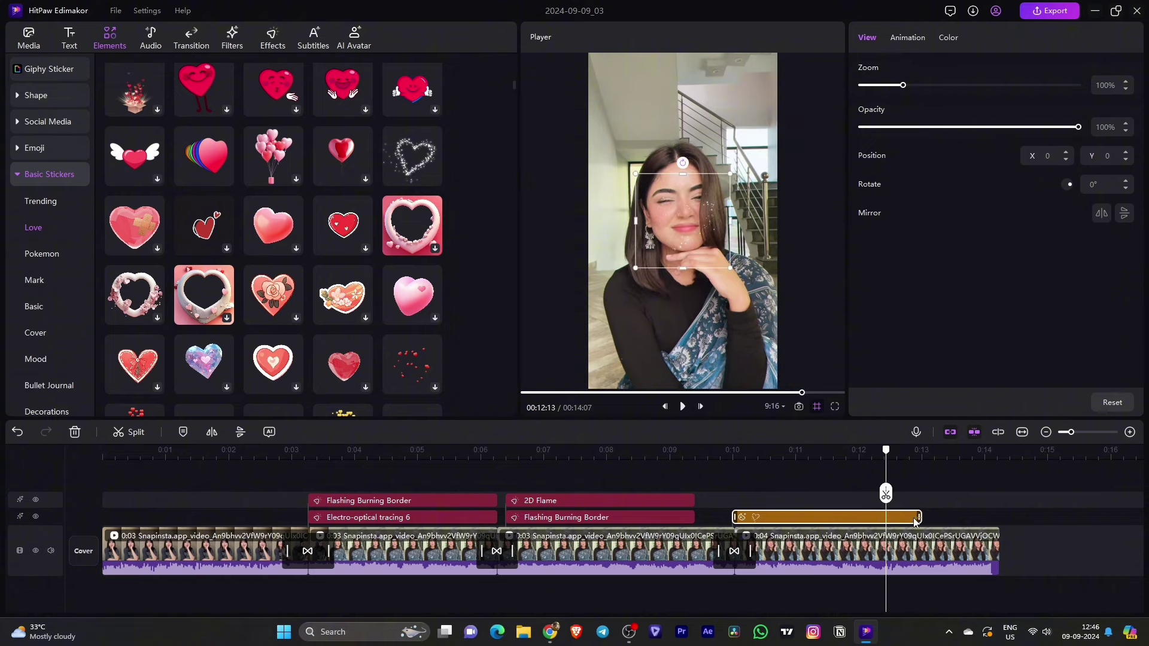
# - Trim the sparkling heart sticker to end at about 00:11:13 and replay it
pyautogui.moveTo(920, 517); pyautogui.dragTo(723, 492)
pyautogui.press('space')
pyautogui.press('space')
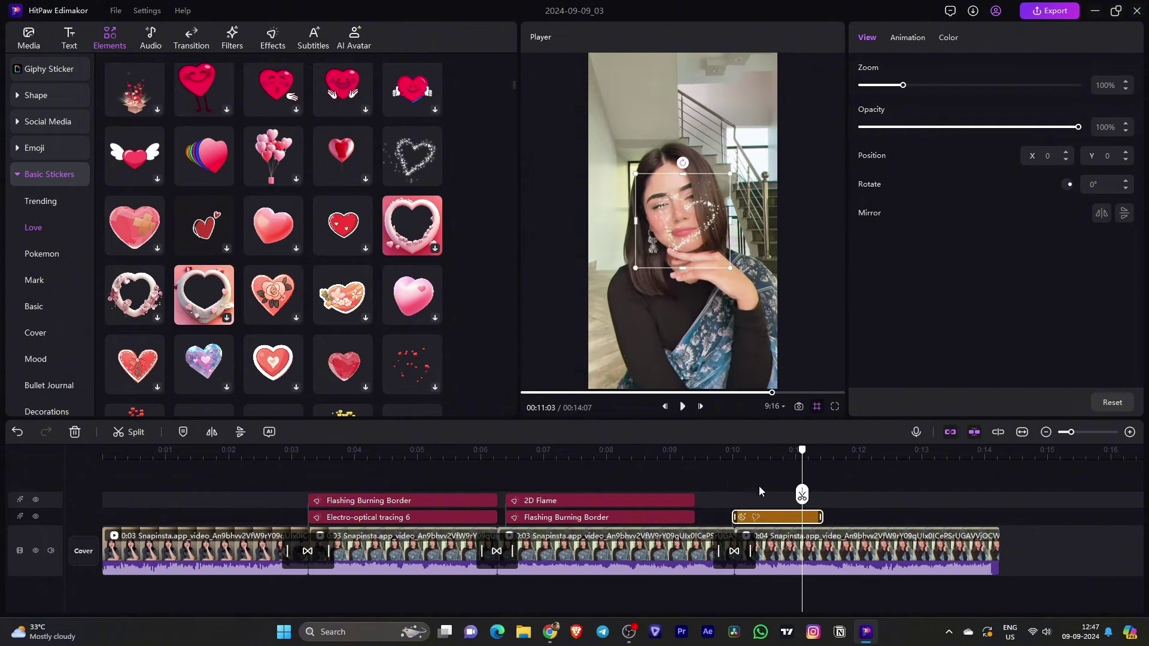
# - Enlarge the sparkling heart sticker to 194%, move it to X -426, Y 755, and preview the placement
pyautogui.moveTo(732, 268); pyautogui.dragTo(816, 359)
pyautogui.moveTo(647, 265); pyautogui.dragTo(526, 90)
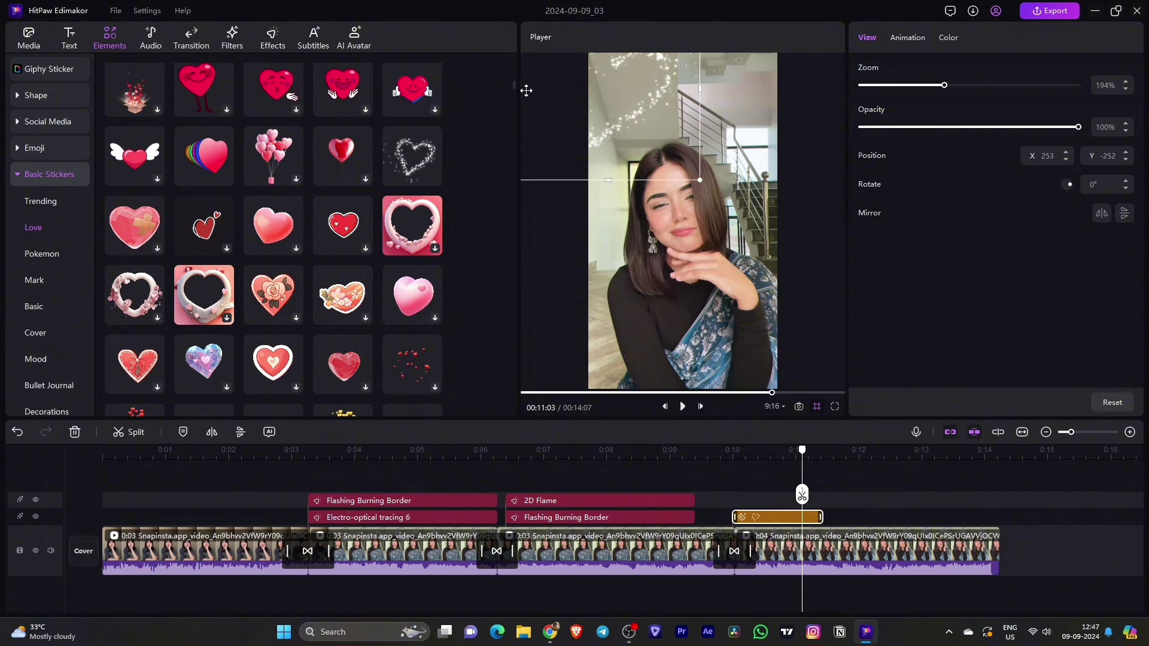
pyautogui.moveTo(802, 495); pyautogui.dragTo(725, 495)
pyautogui.press('space')
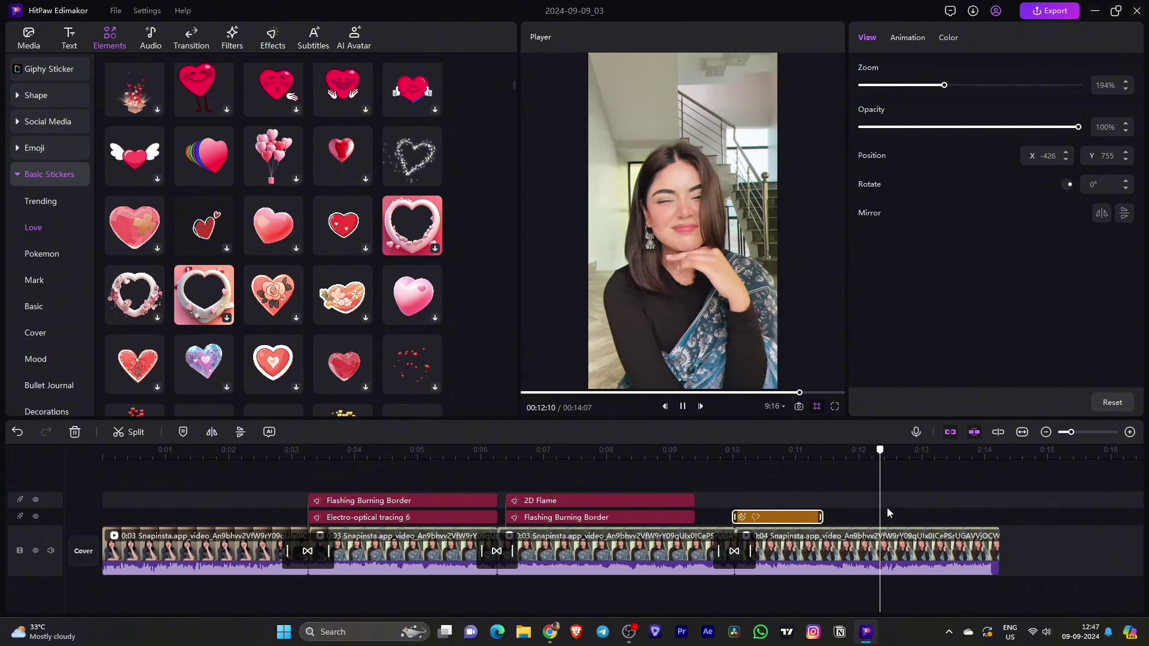
pyautogui.press('space')
# - Add the small scattered yellow hearts sticker above the sparkling heart and trim both its ends to match that sticker
pyautogui.scroll(-2, 251, 168)
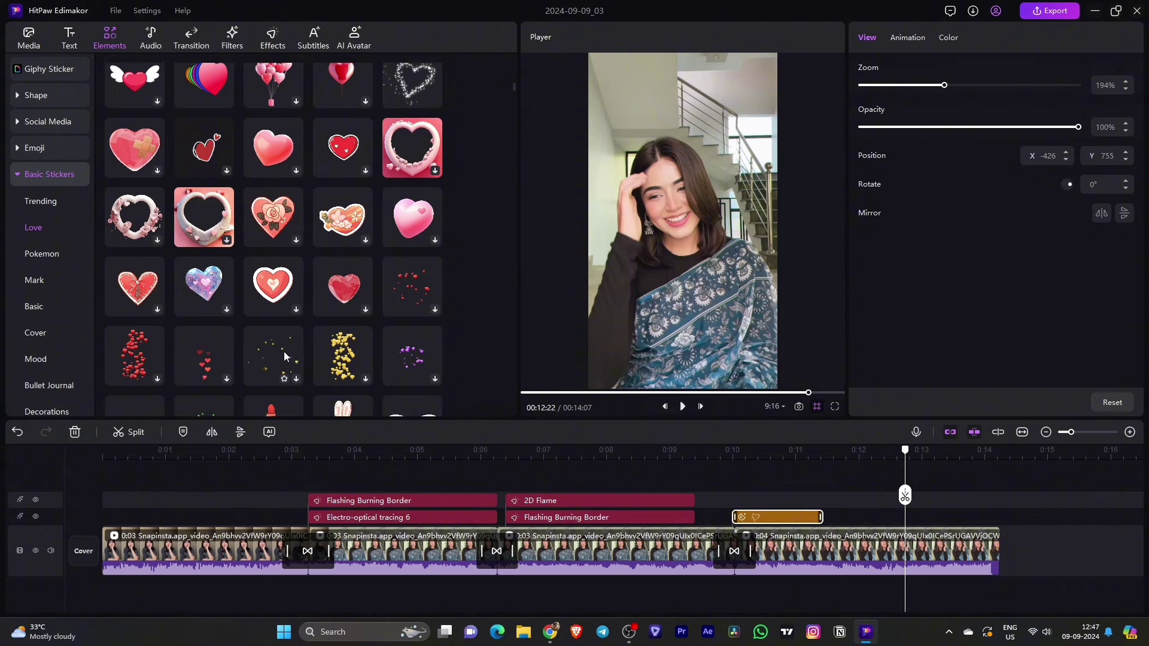
pyautogui.moveTo(284, 356); pyautogui.dragTo(728, 497)
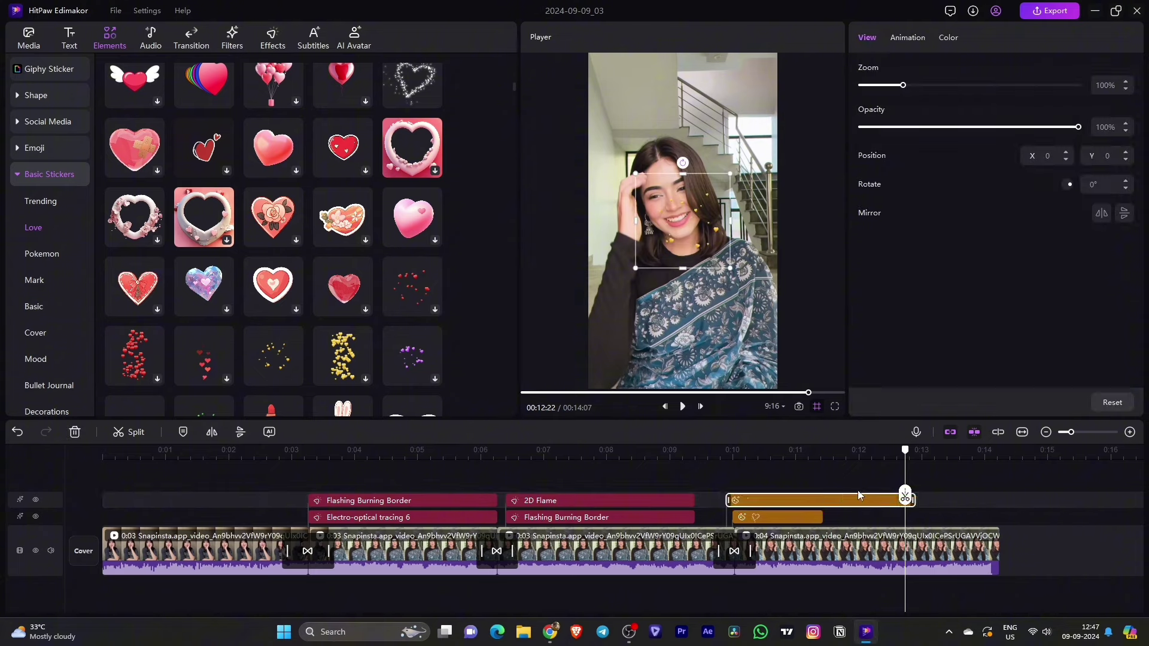
pyautogui.click(821, 480)
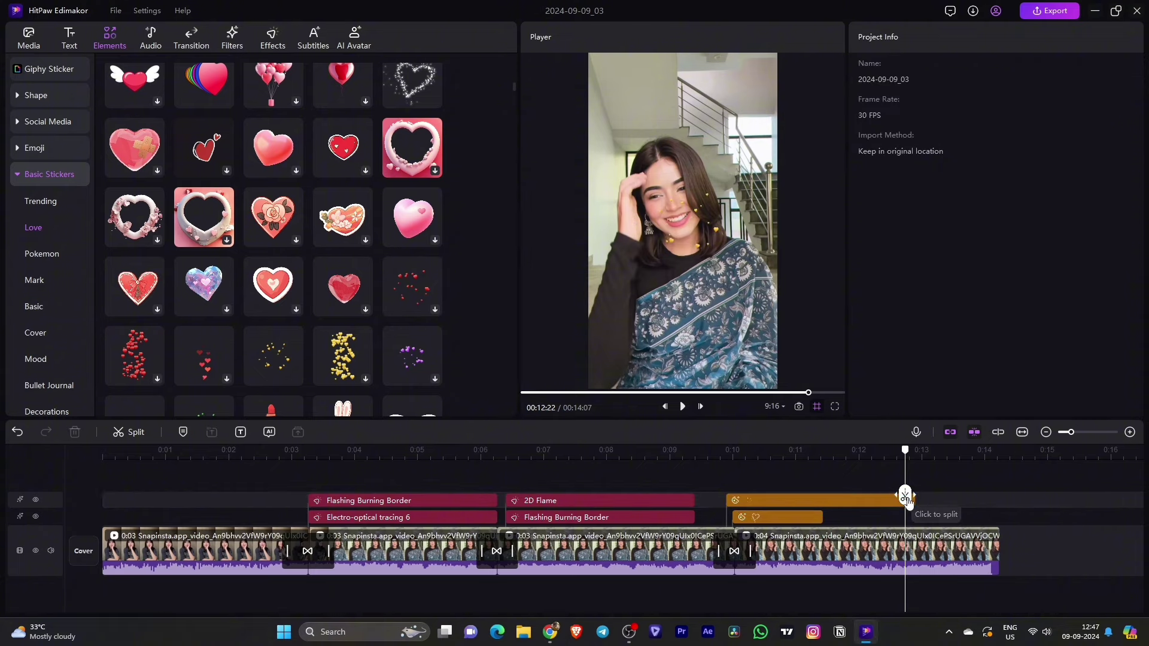
pyautogui.click(910, 501)
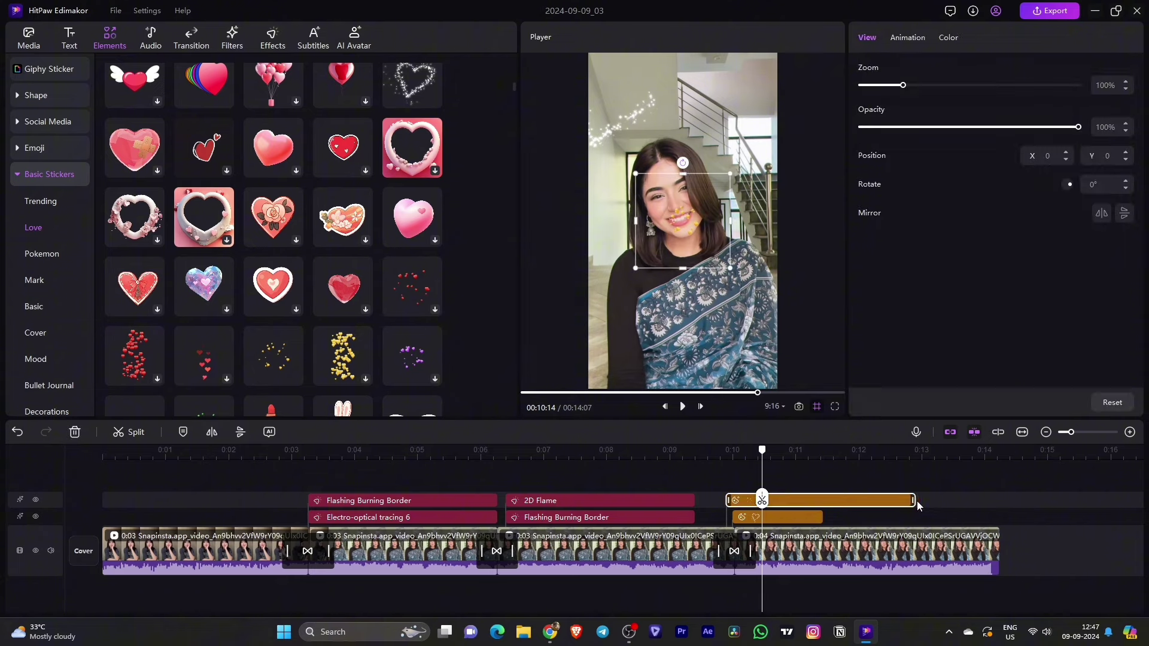
pyautogui.moveTo(911, 501); pyautogui.dragTo(818, 510)
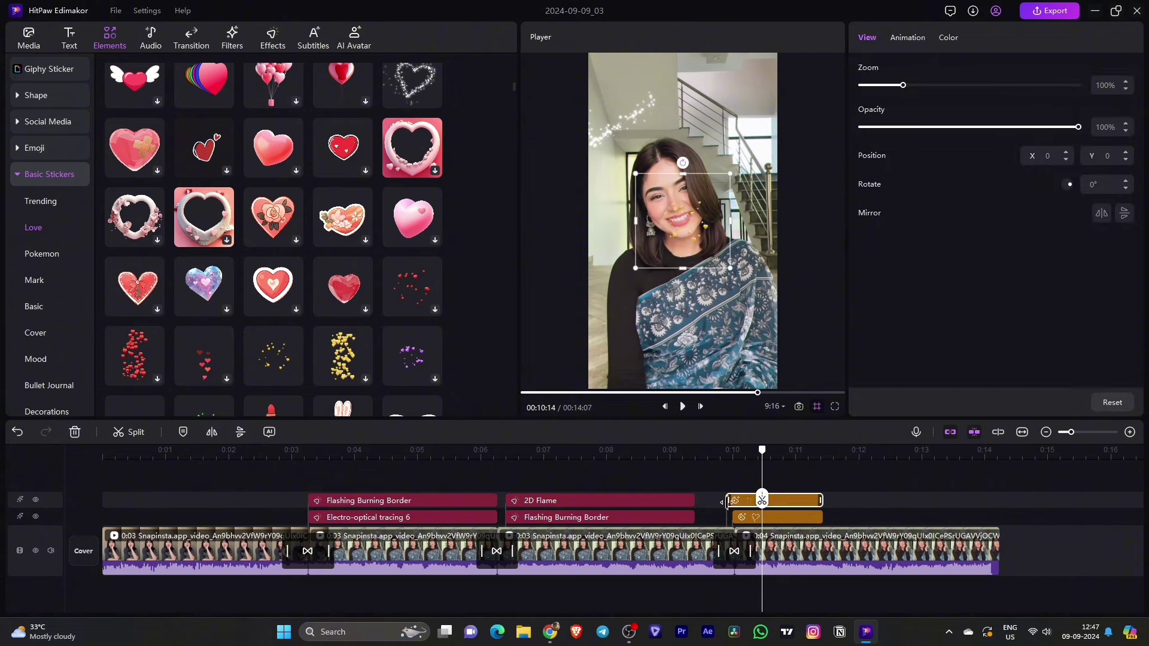
pyautogui.moveTo(723, 502); pyautogui.dragTo(734, 501)
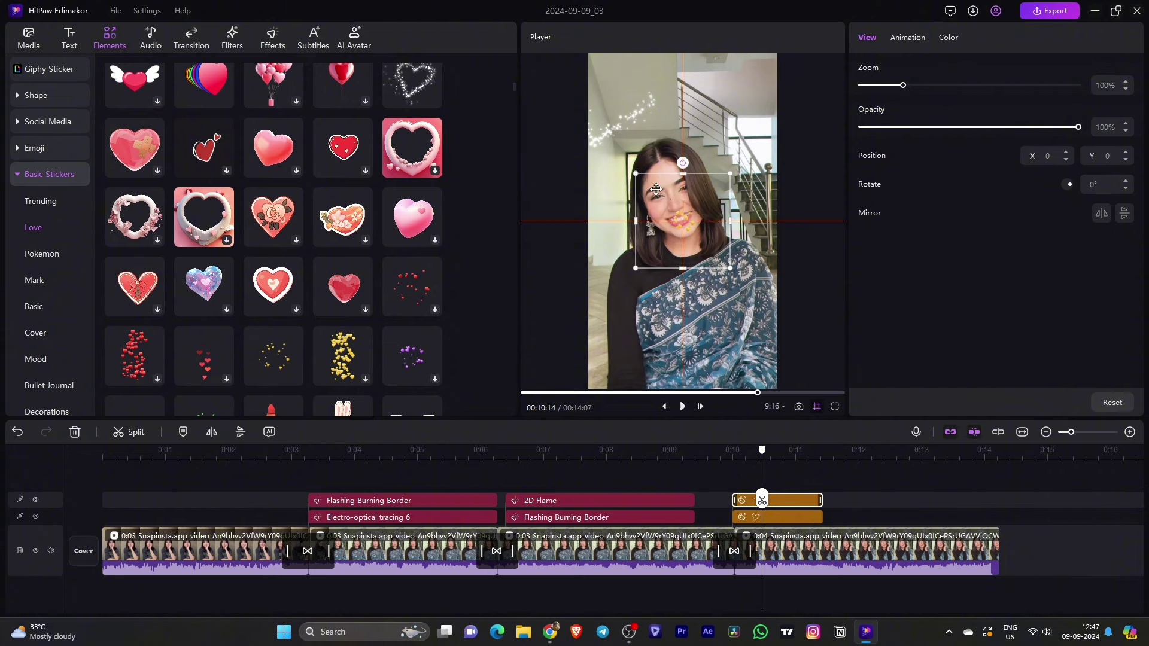
# - Enlarge the yellow hearts sticker to 209%, move it to X -461, Y 655, and preview it with the sparkling heart
pyautogui.moveTo(657, 189); pyautogui.dragTo(618, 112)
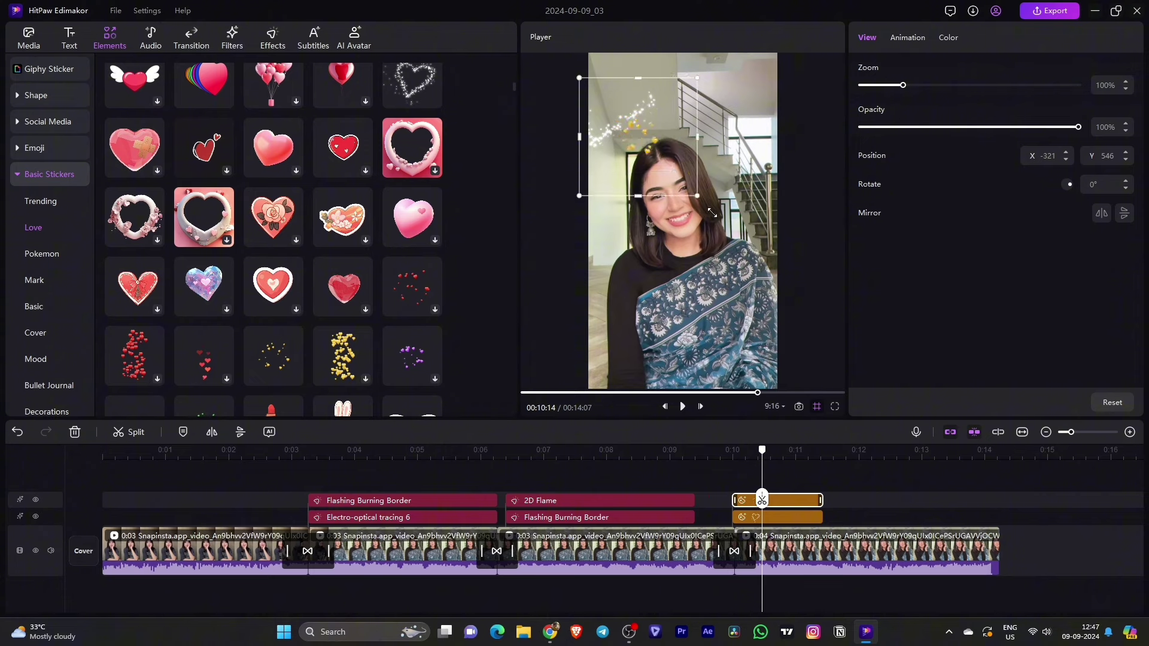
pyautogui.moveTo(712, 212); pyautogui.dragTo(626, 144)
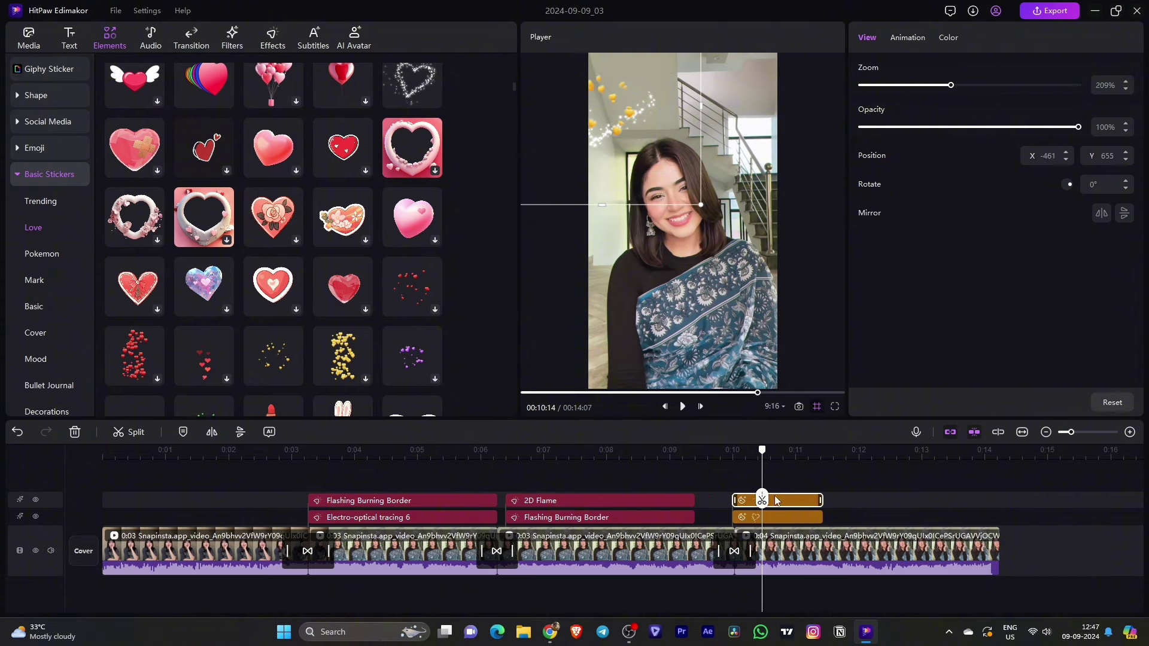
pyautogui.click(720, 455)
pyautogui.press('space')
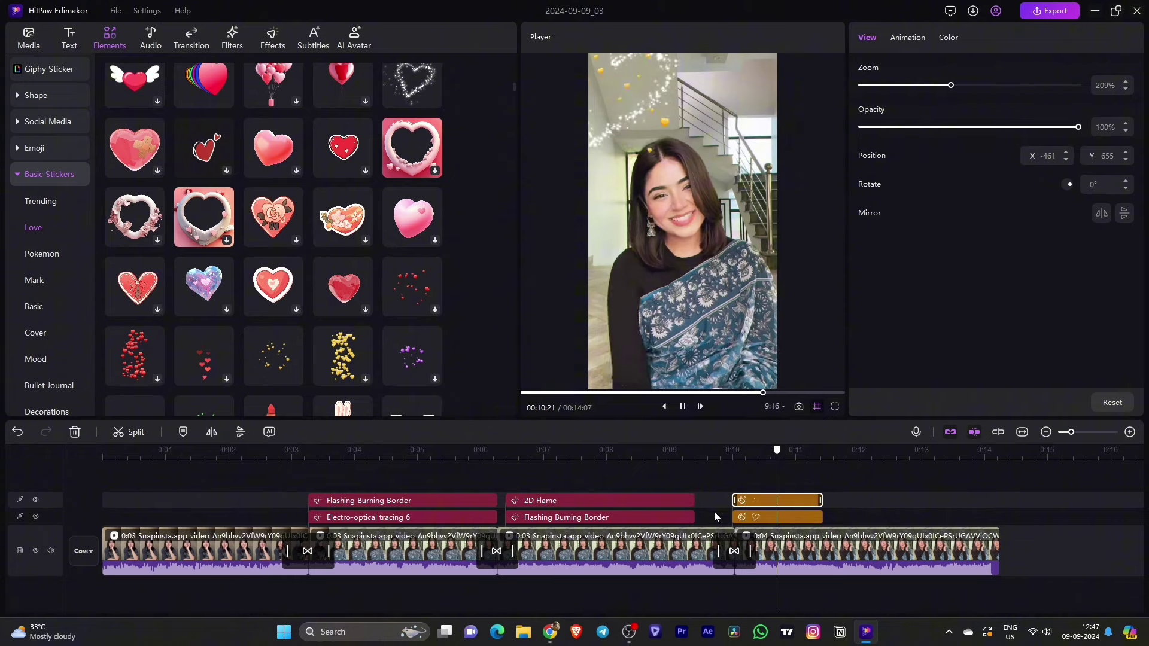
pyautogui.press('space')
pyautogui.moveTo(786, 505)
pyautogui.mouseDown()
pyautogui.moveTo(730, 505)
pyautogui.moveTo(782, 505)
pyautogui.mouseUp()
pyautogui.click(730, 498)
pyautogui.press('space')
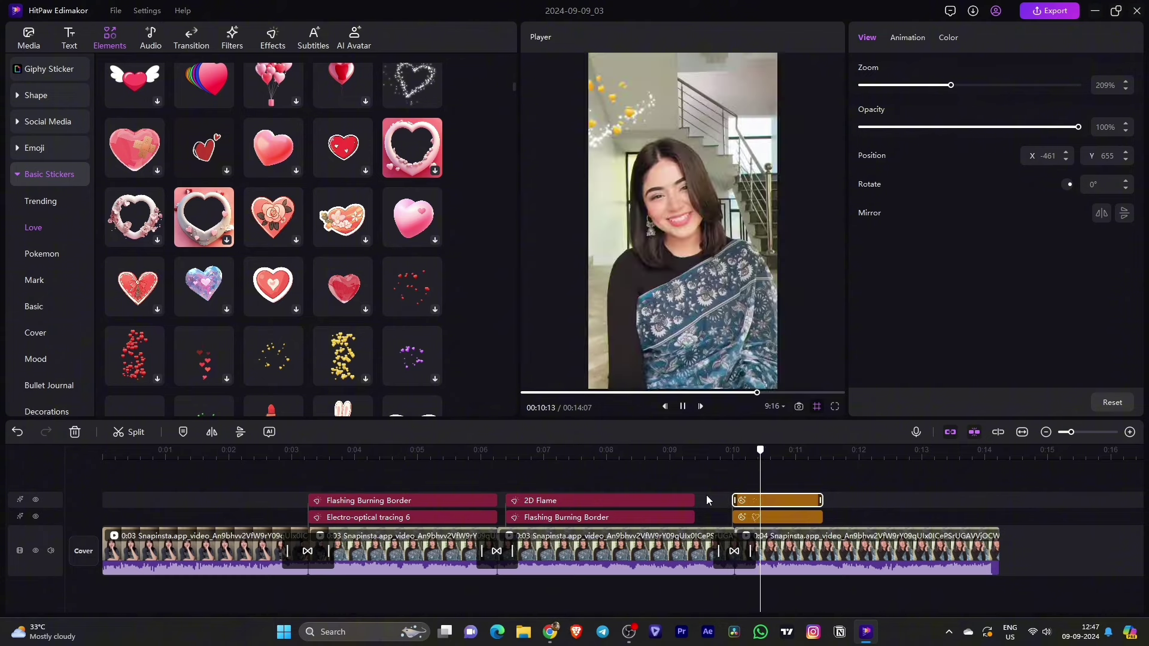
pyautogui.press('space')
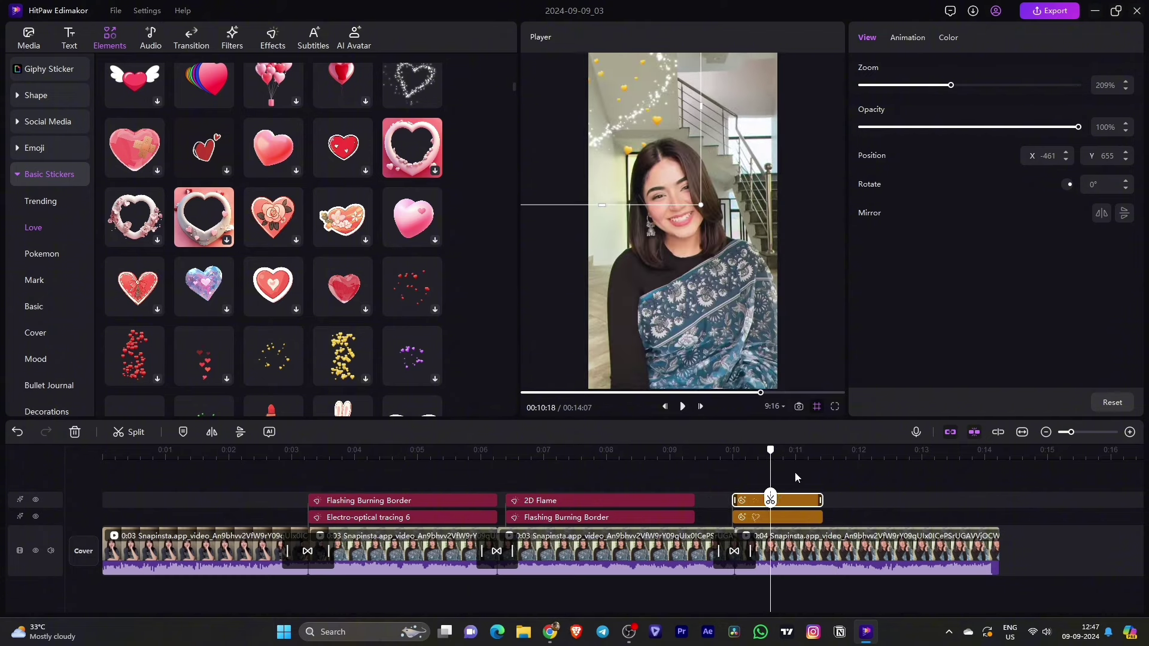
# - Reposition the yellow hearts sticker around the woman's face at X -95, Y 186 and play the section
pyautogui.click(757, 515)
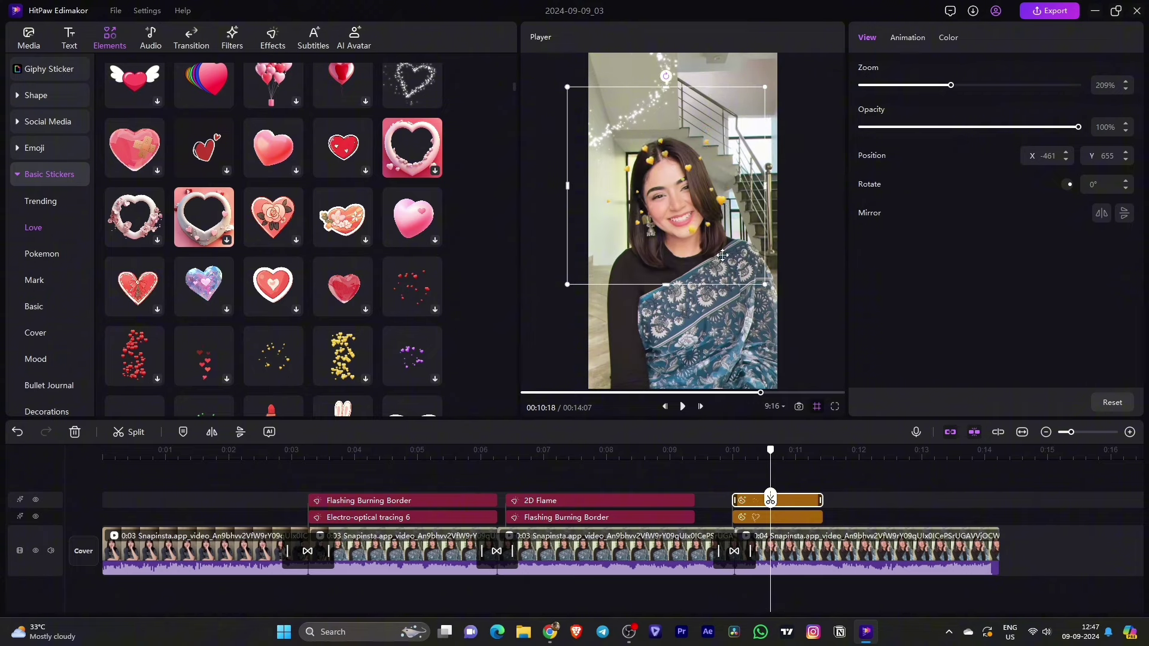
pyautogui.click(725, 498)
pyautogui.press('space')
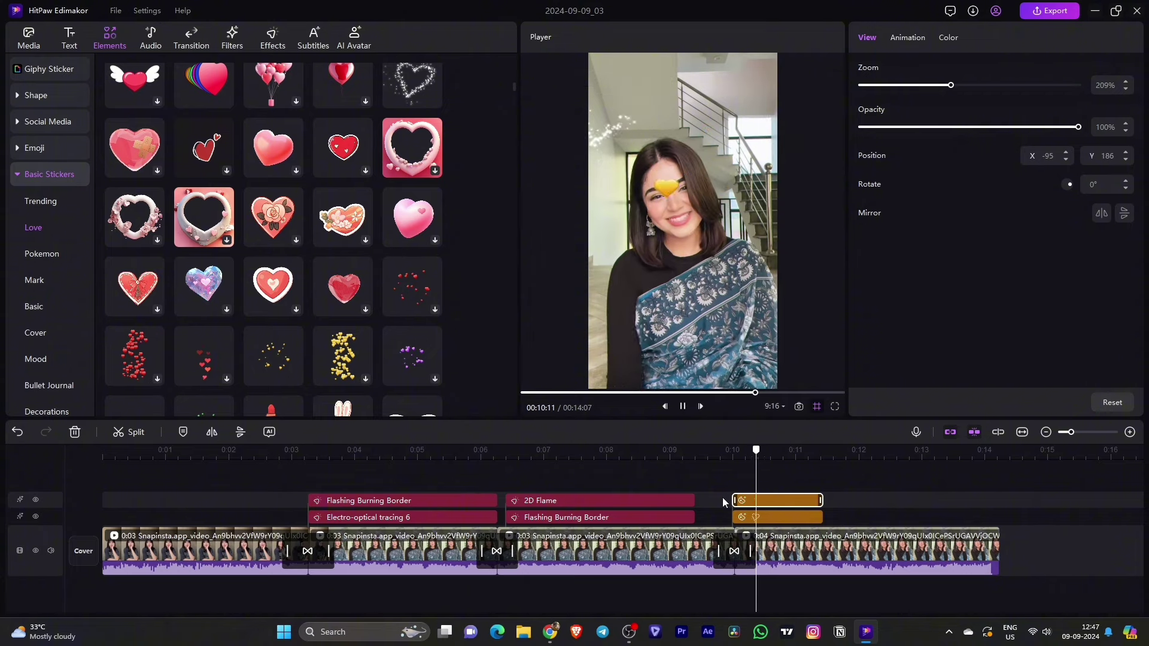
pyautogui.press('space')
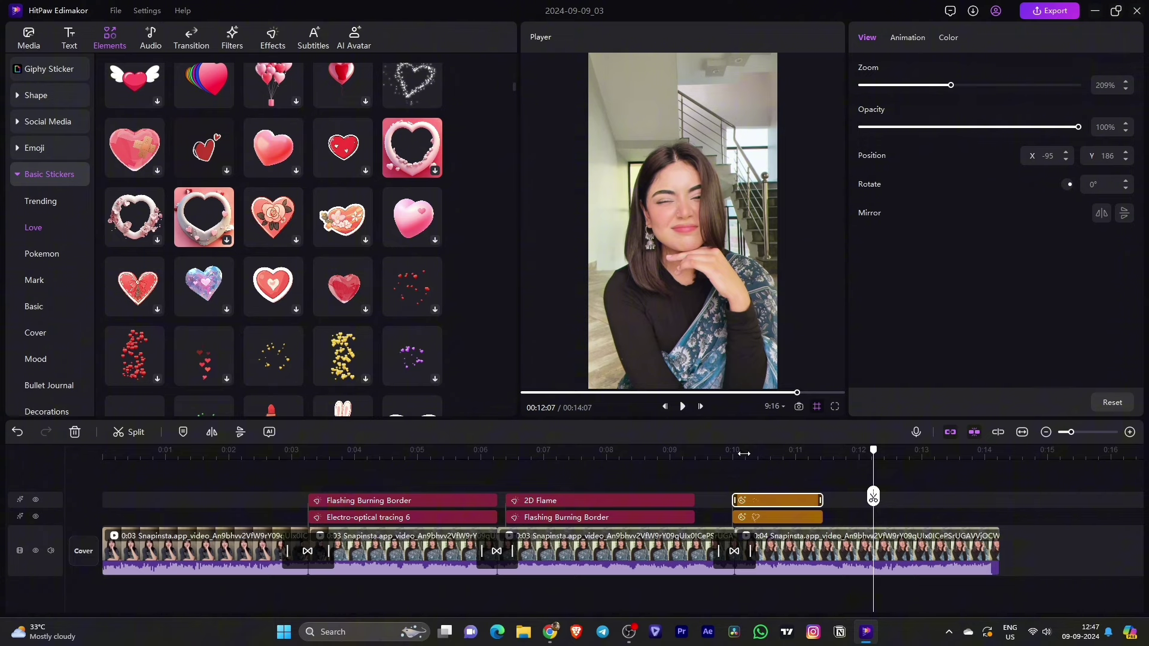
# - Play the edit from the beginning to review it
pyautogui.scroll(-2, 744, 454)
pyautogui.moveTo(548, 497); pyautogui.dragTo(106, 508)
pyautogui.press('space')
# - Try out the Gold Powder filter on the first clip and undo it
pyautogui.click(154, 555)
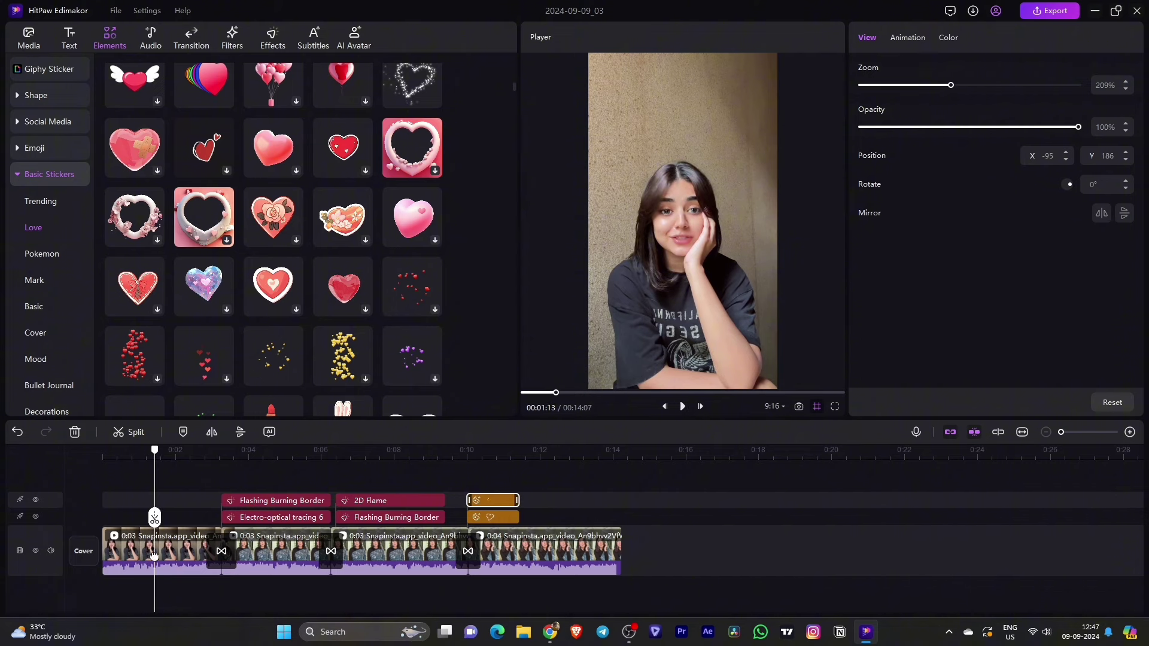
pyautogui.click(164, 555)
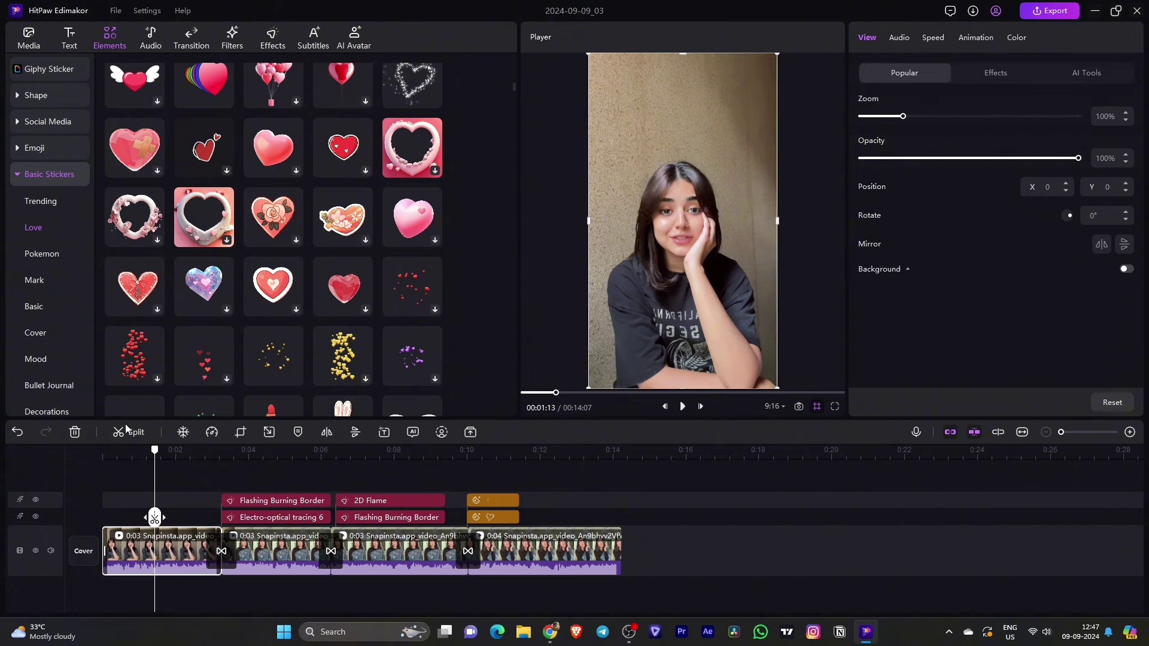
pyautogui.click(232, 37)
pyautogui.scroll(-3, 154, 196)
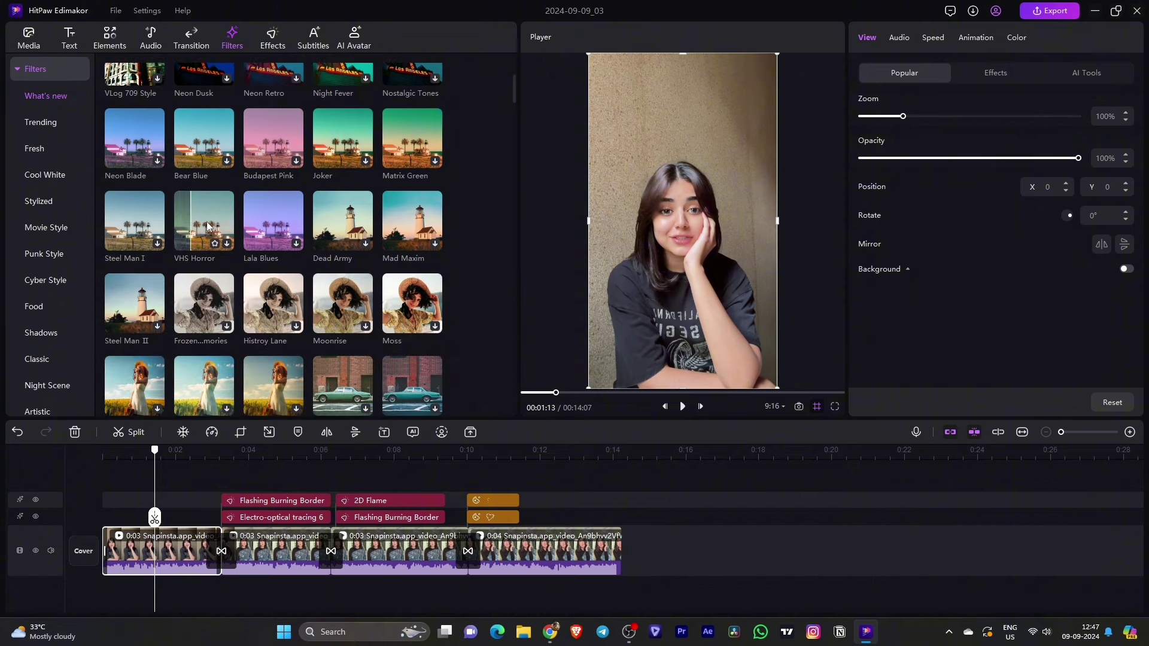
pyautogui.scroll(-1, 180, 192)
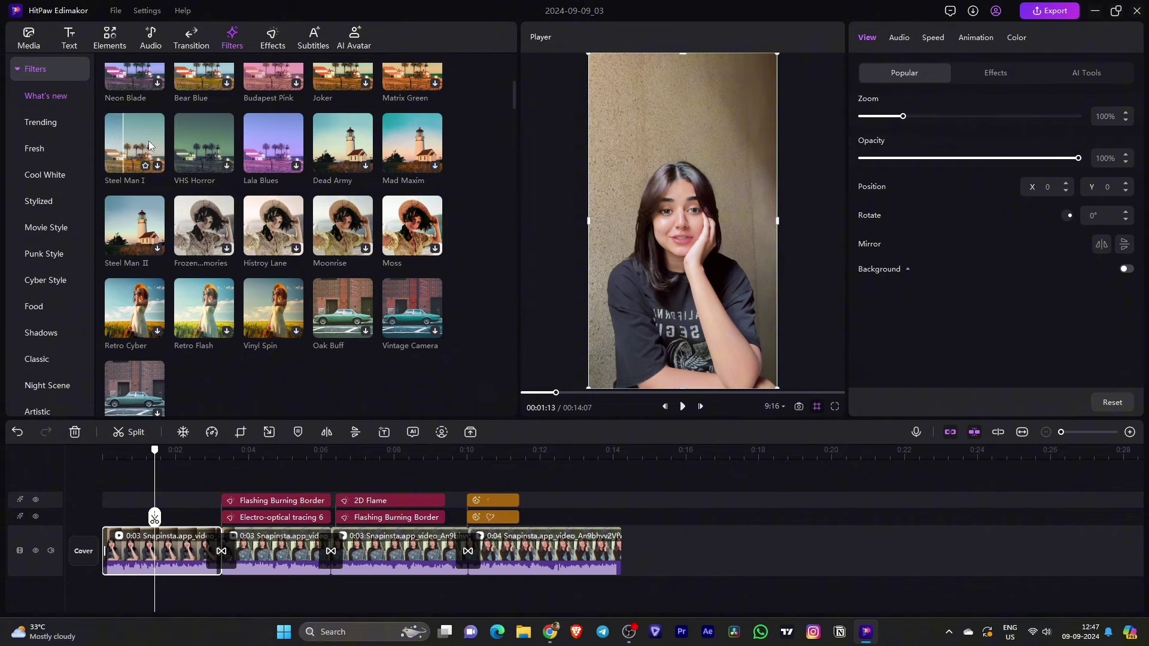
pyautogui.scroll(-6, 154, 167)
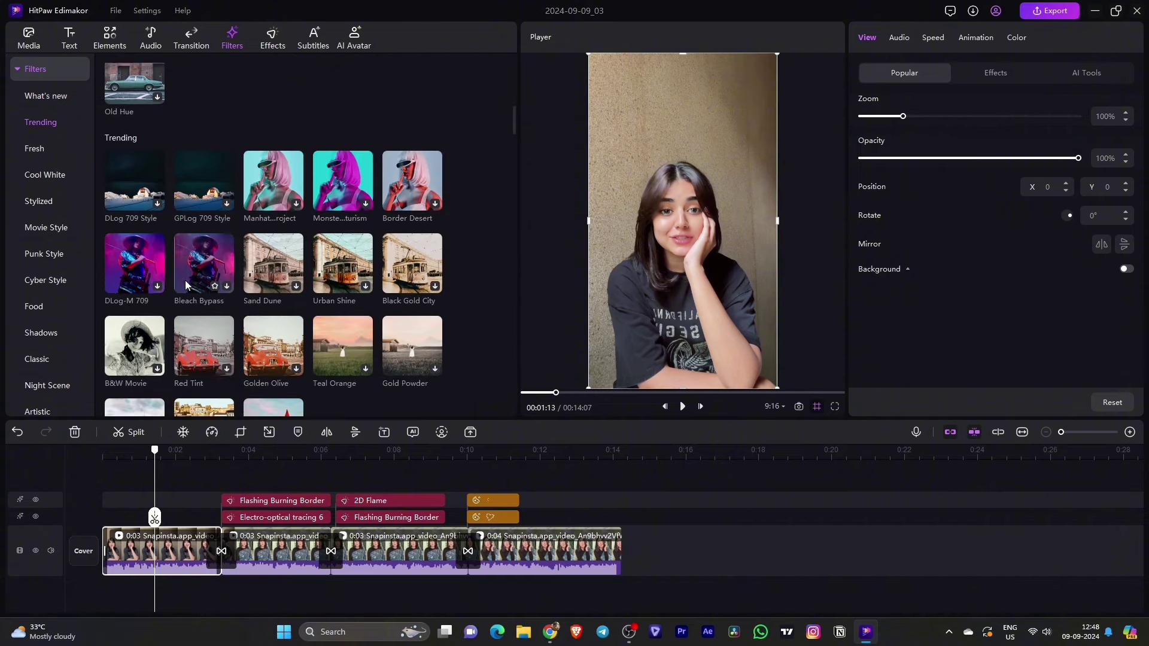
pyautogui.scroll(-2, 359, 180)
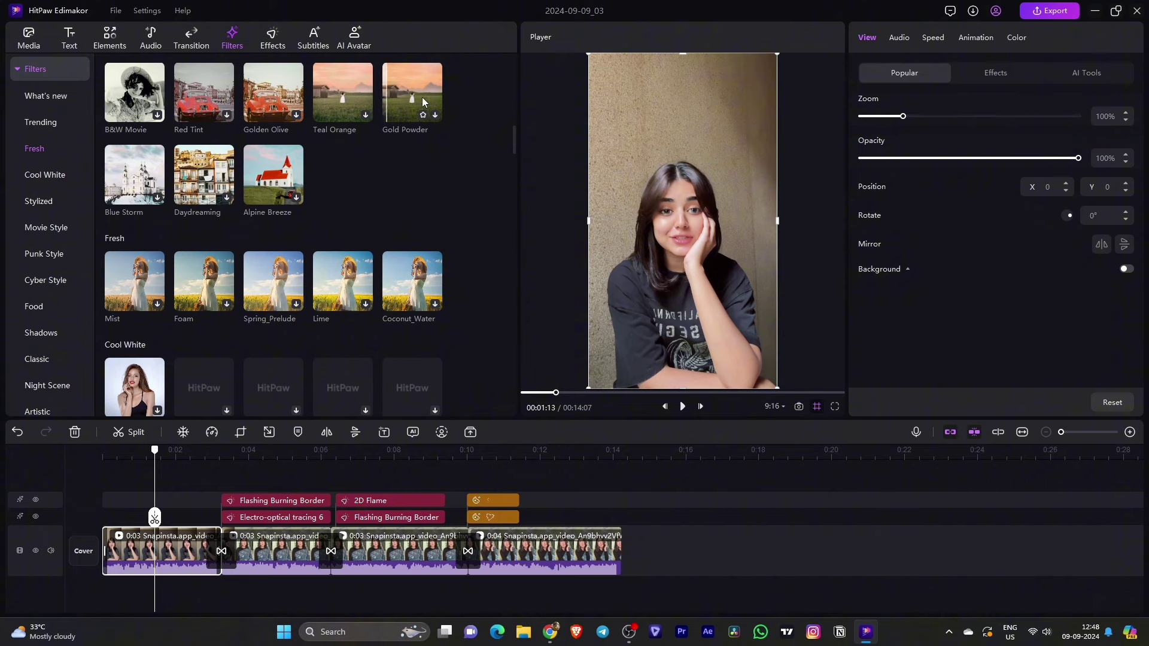
pyautogui.moveTo(416, 110); pyautogui.dragTo(113, 549)
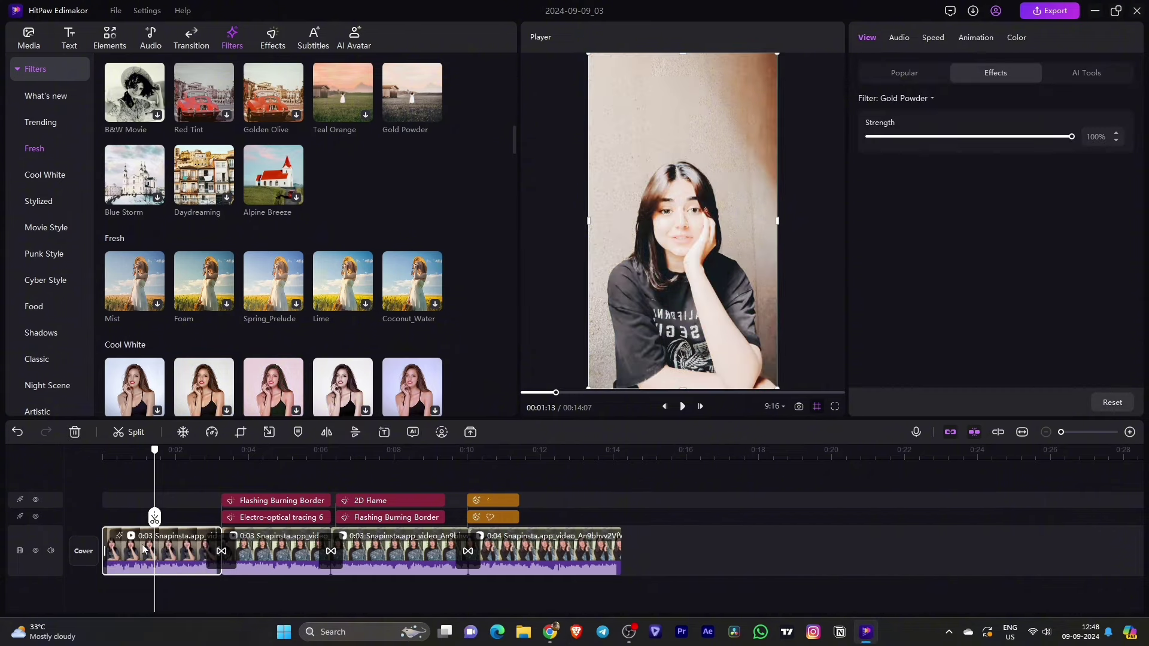
pyautogui.hotkey('ctrl', 'z')
# - Apply the Stylized filter Lavender to the first clip at 77% strength and play the video
pyautogui.scroll(-5, 228, 257)
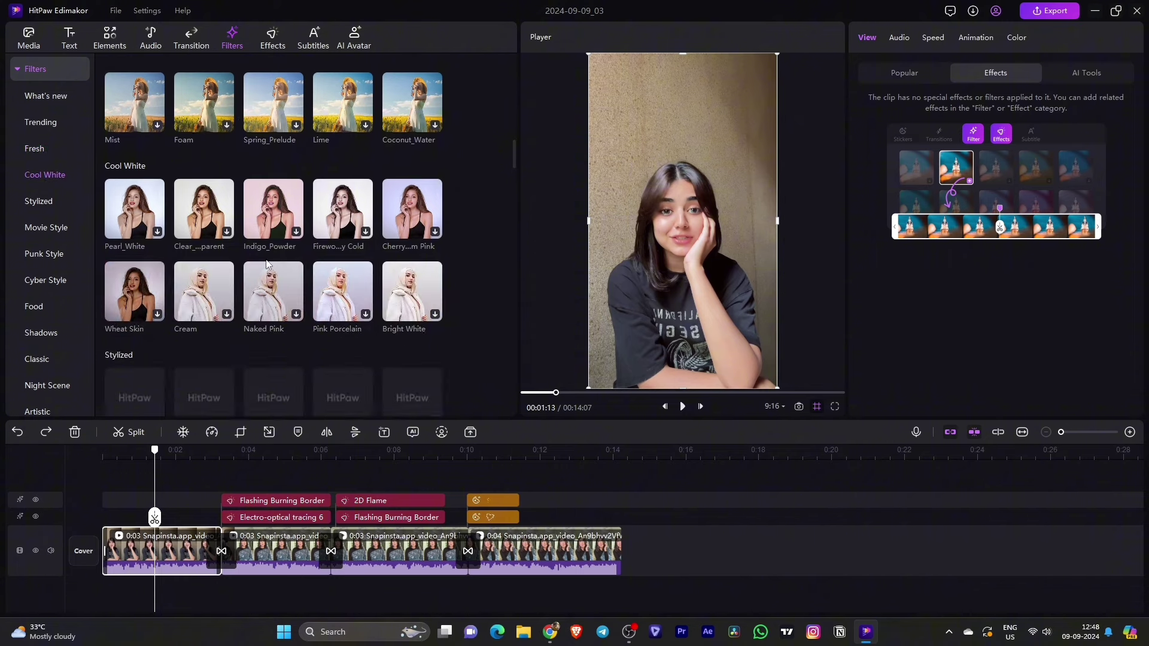
pyautogui.scroll(-2, 59, 258)
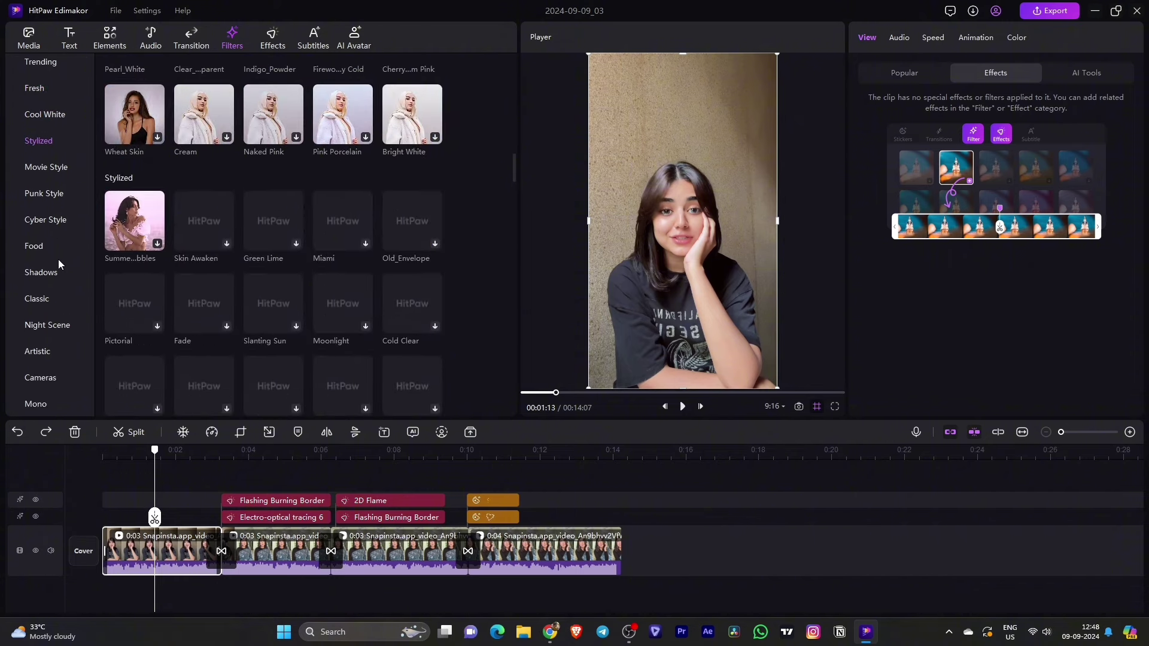
pyautogui.click(41, 380)
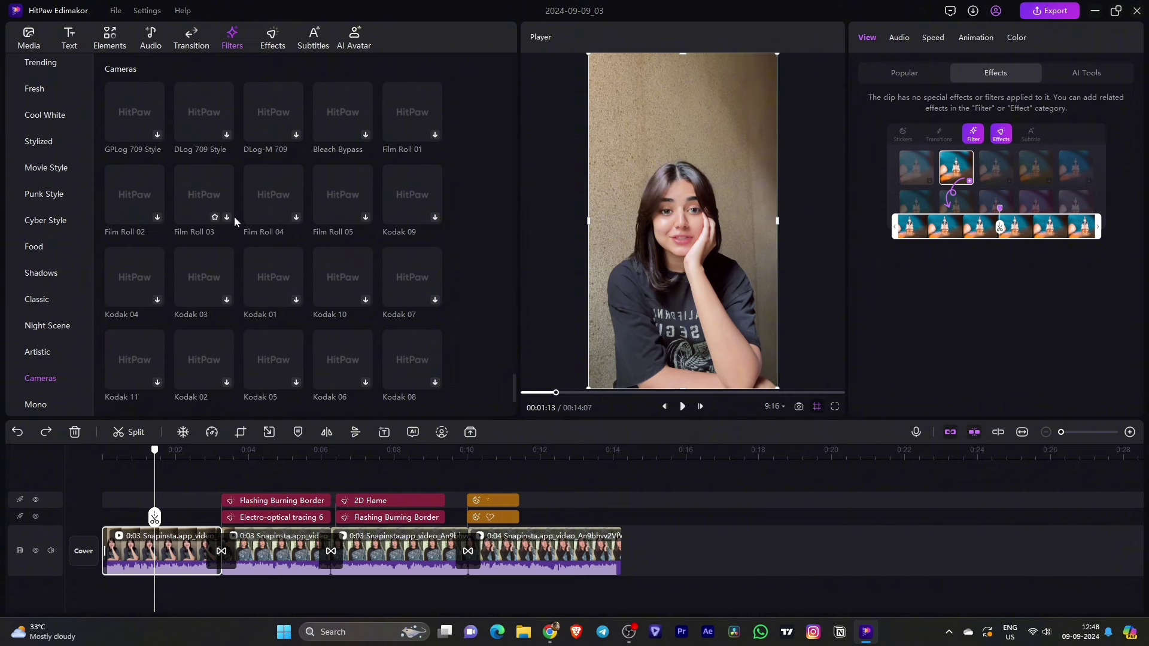
pyautogui.click(48, 142)
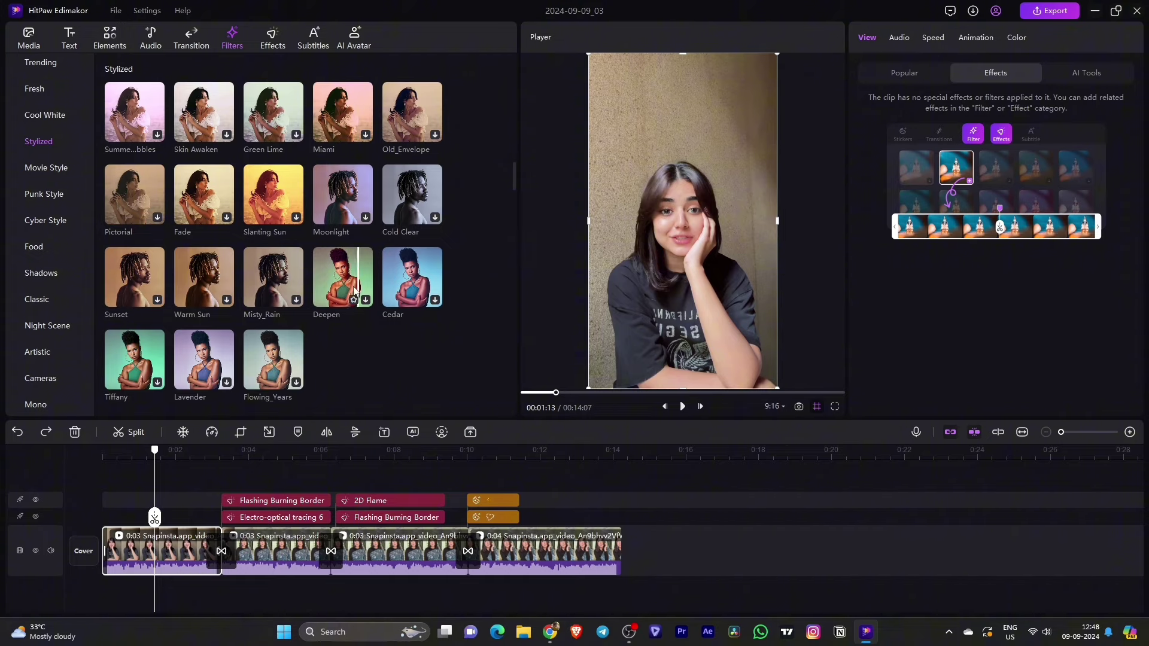
pyautogui.moveTo(202, 360); pyautogui.dragTo(142, 567)
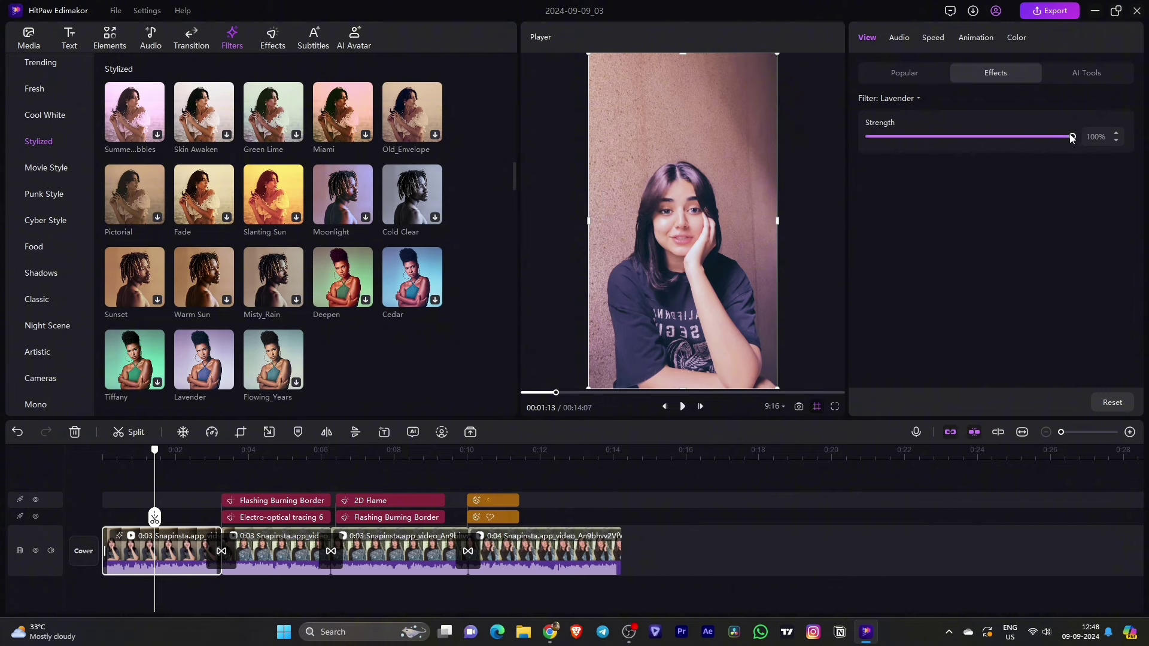
pyautogui.moveTo(1043, 138)
pyautogui.mouseDown()
pyautogui.moveTo(926, 146)
pyautogui.moveTo(1047, 149)
pyautogui.moveTo(1023, 147)
pyautogui.mouseUp()
pyautogui.press('space')
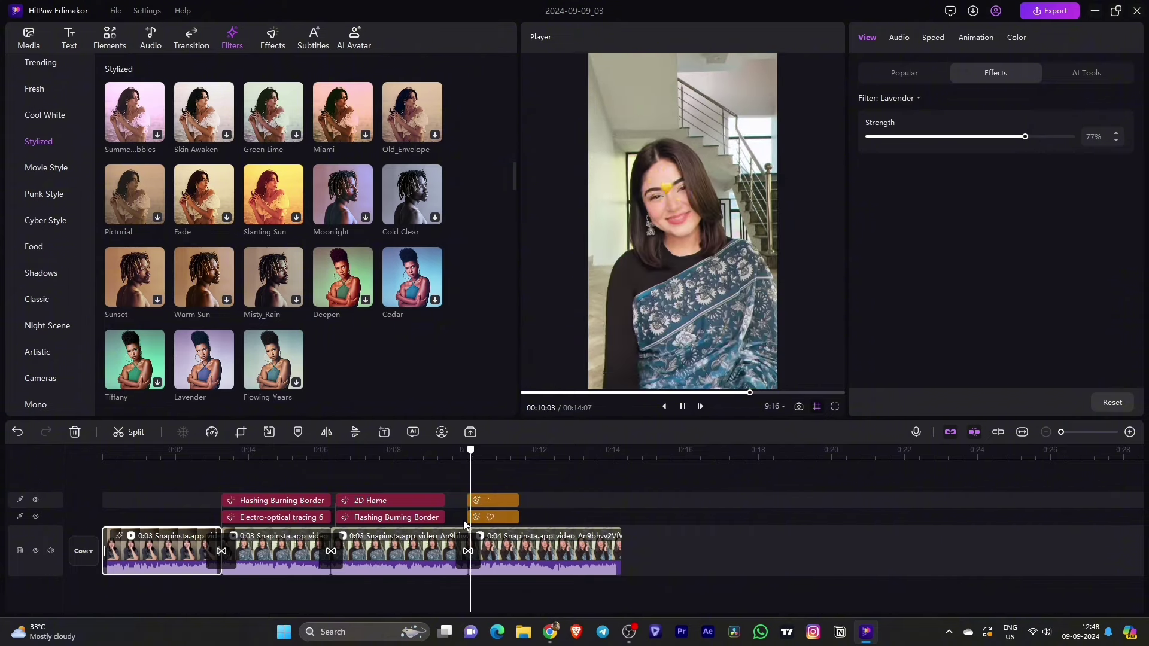
# - Lengthen the Blurry Roll transition before the last clip to 1.4 s and return the playhead to that cut
pyautogui.click(469, 552)
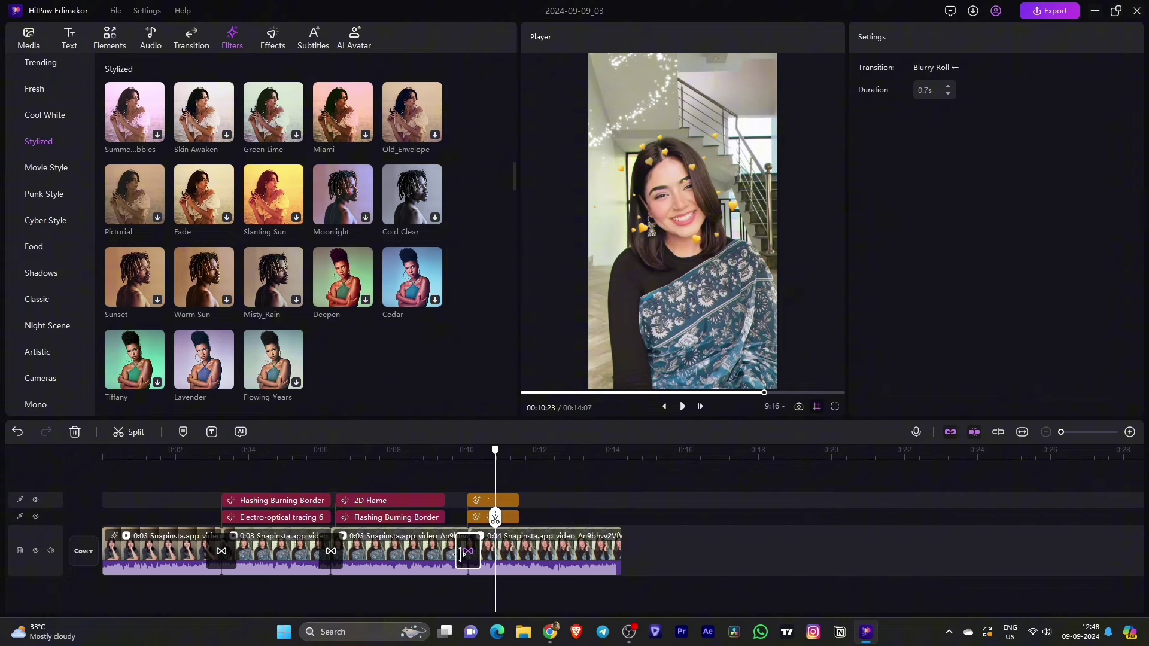
pyautogui.moveTo(457, 551); pyautogui.dragTo(443, 551)
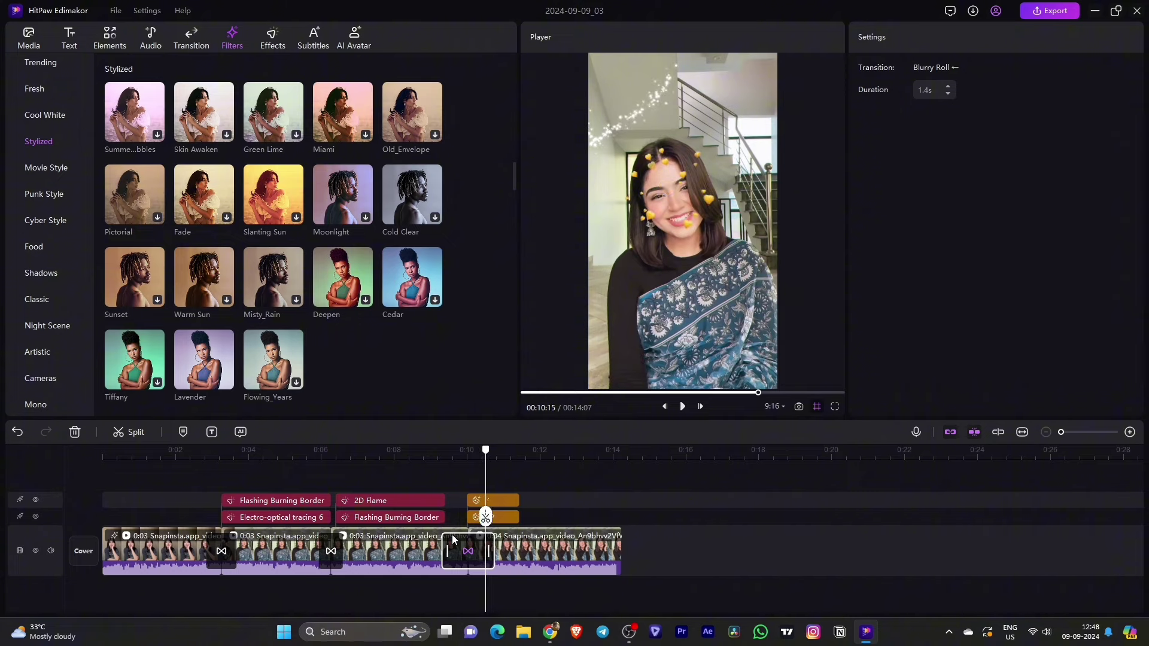
pyautogui.moveTo(485, 516); pyautogui.dragTo(468, 516)
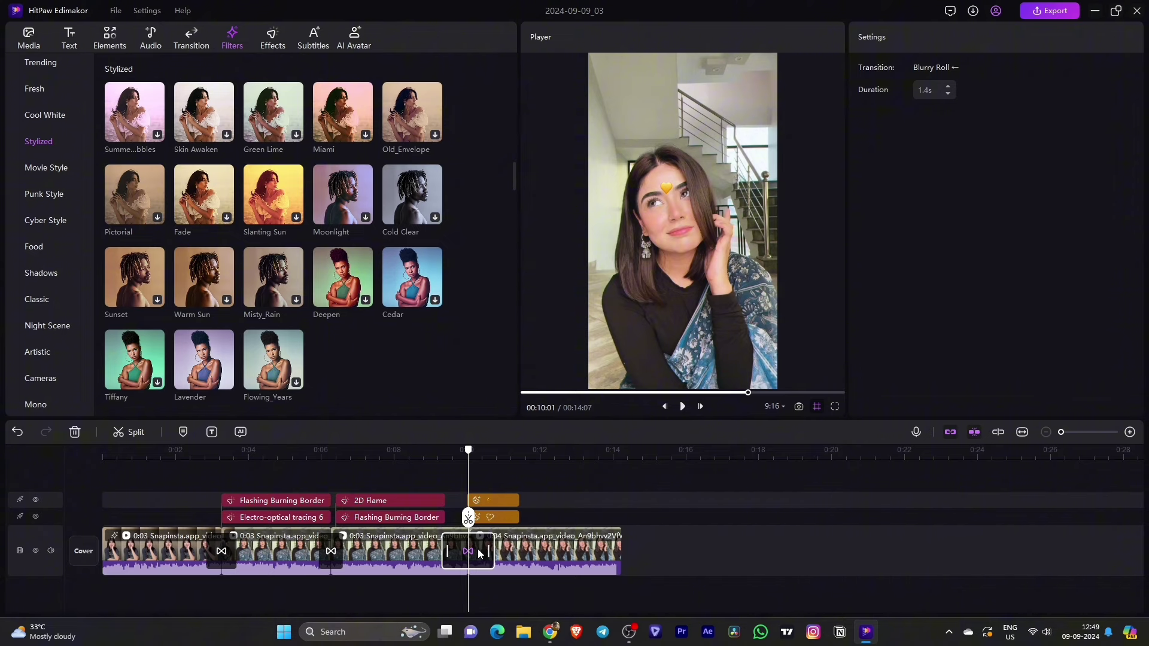
# - Replace the Blurry Roll transition before the last clip with the Trending transition Glitch and preview it
pyautogui.press('Delete')
pyautogui.click(184, 50)
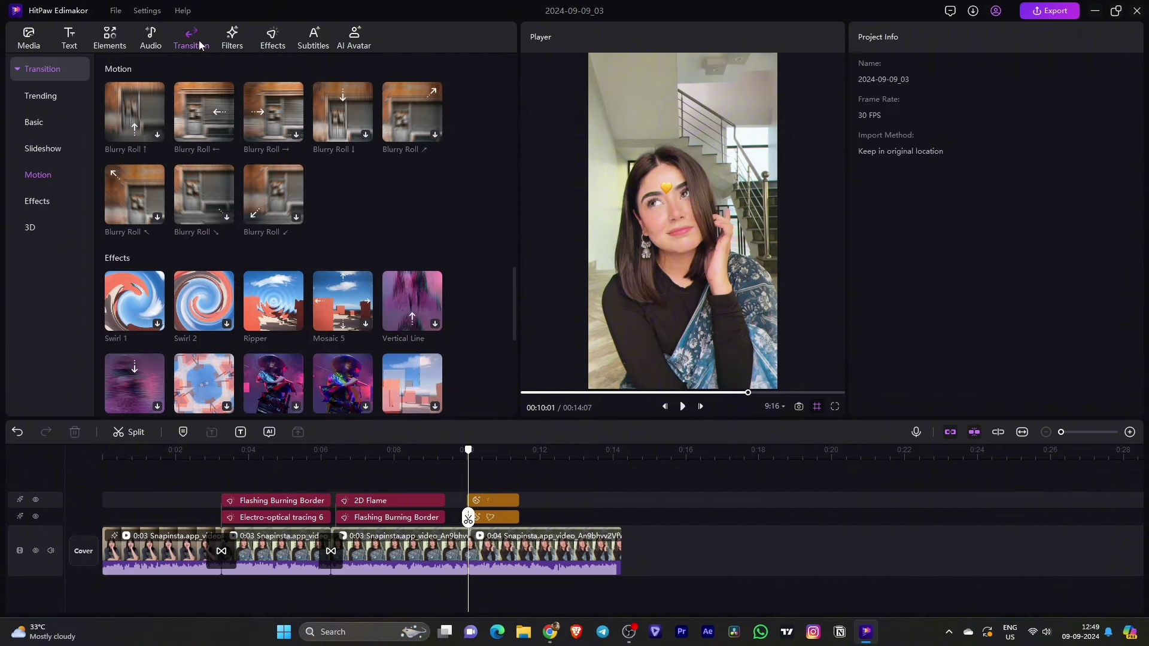
pyautogui.scroll(-2, 313, 218)
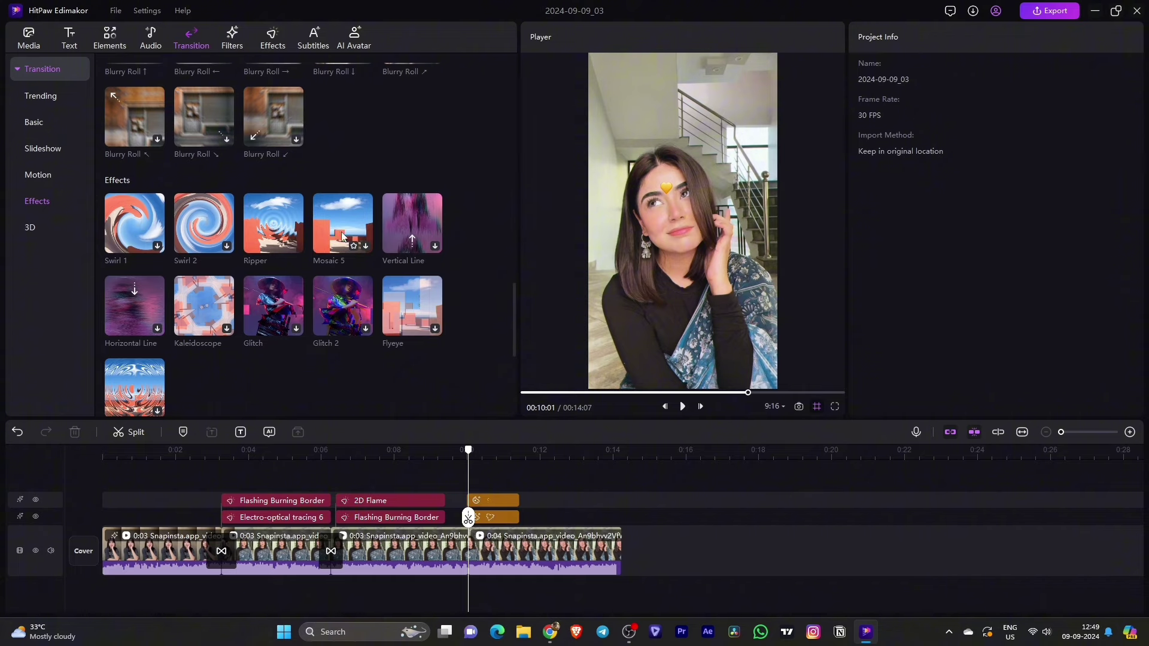
pyautogui.scroll(5, 350, 224)
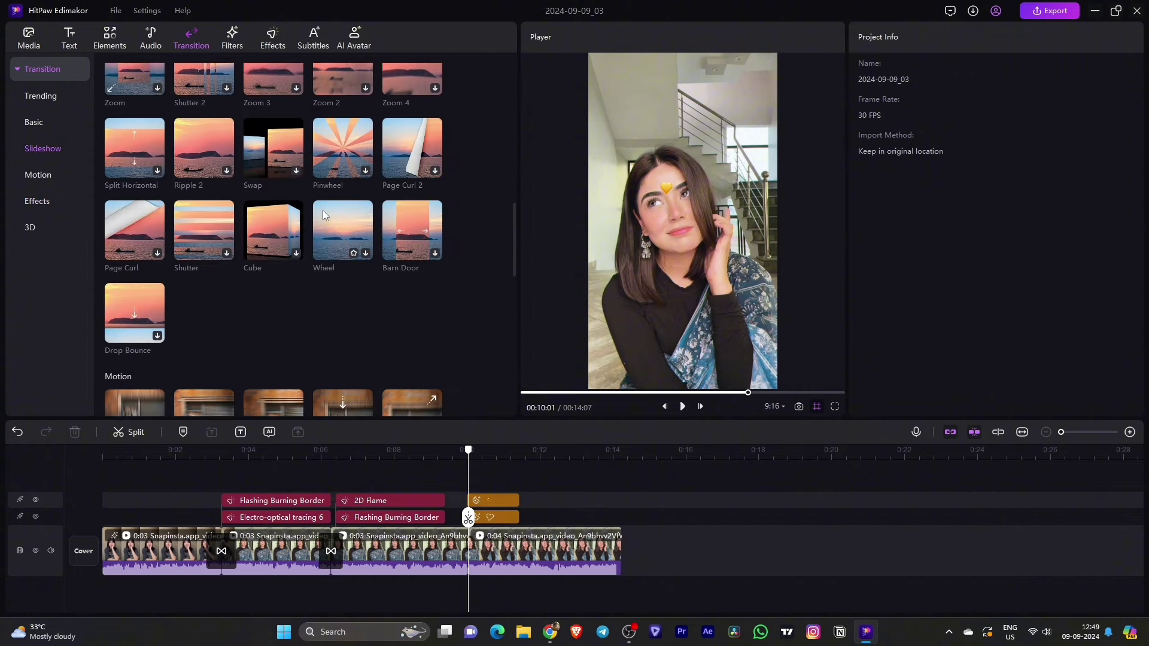
pyautogui.scroll(3, 287, 195)
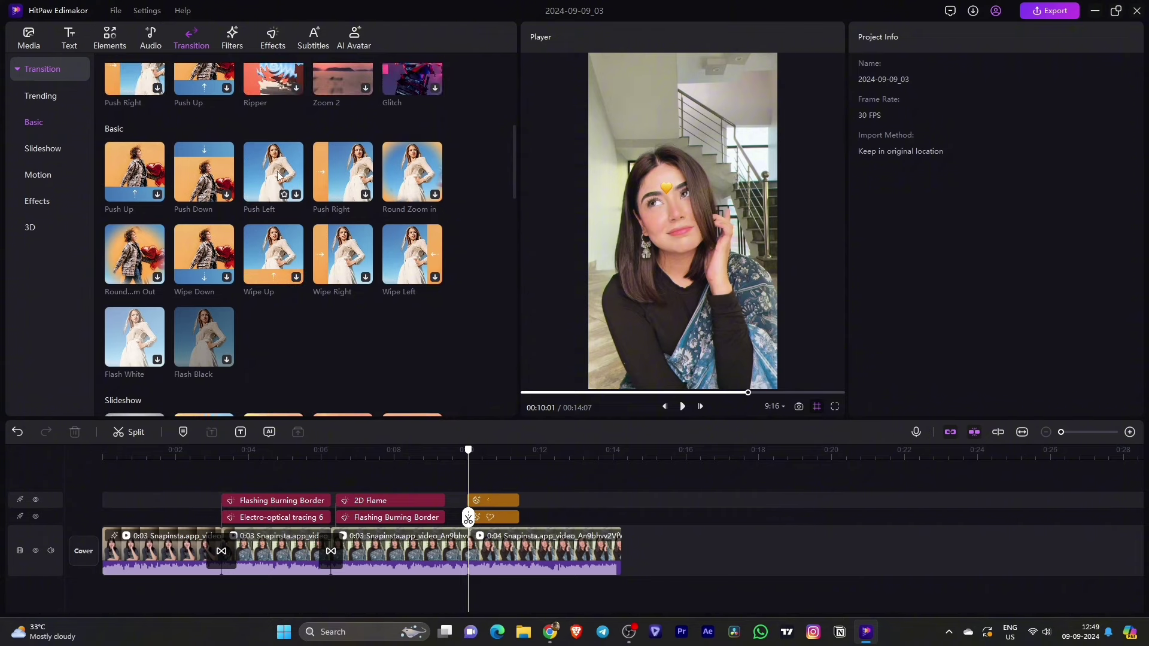
pyautogui.scroll(4, 273, 176)
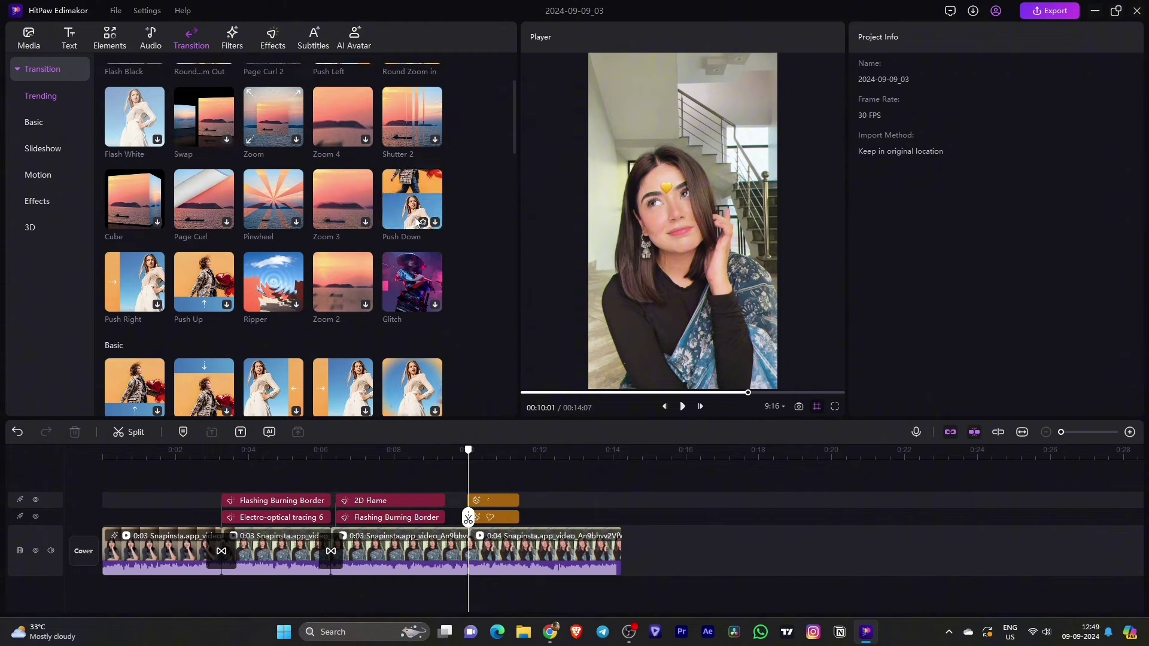
pyautogui.moveTo(414, 293); pyautogui.dragTo(468, 550)
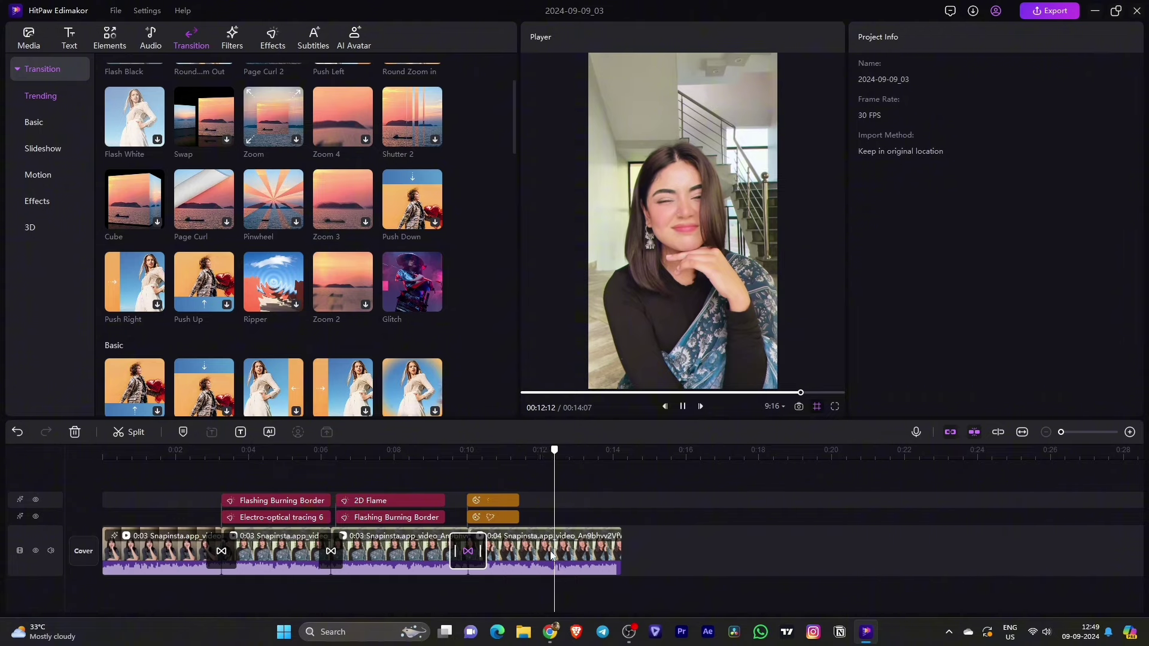
pyautogui.press('space')
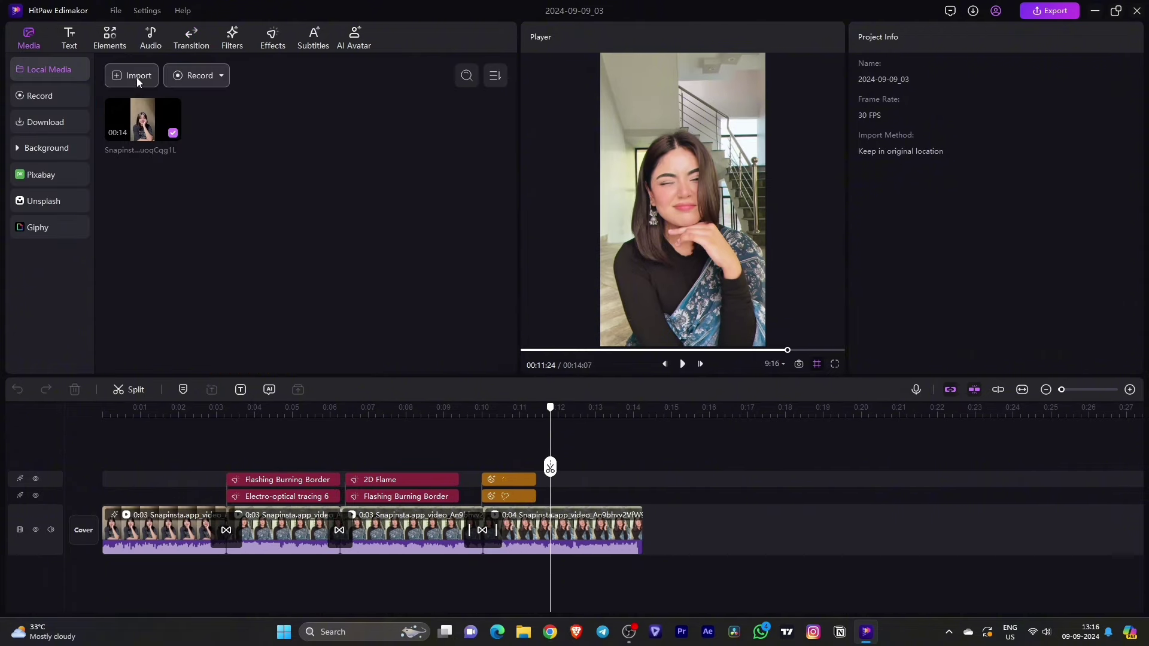
pyautogui.click(137, 82)
pyautogui.click(332, 105)
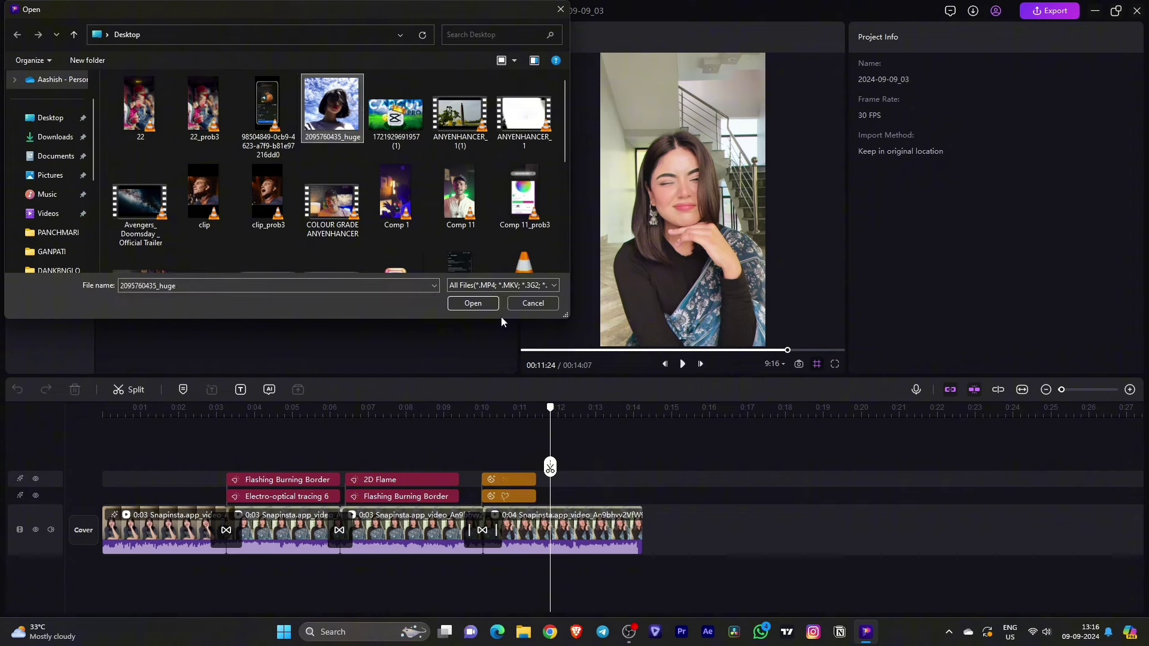
pyautogui.click(479, 304)
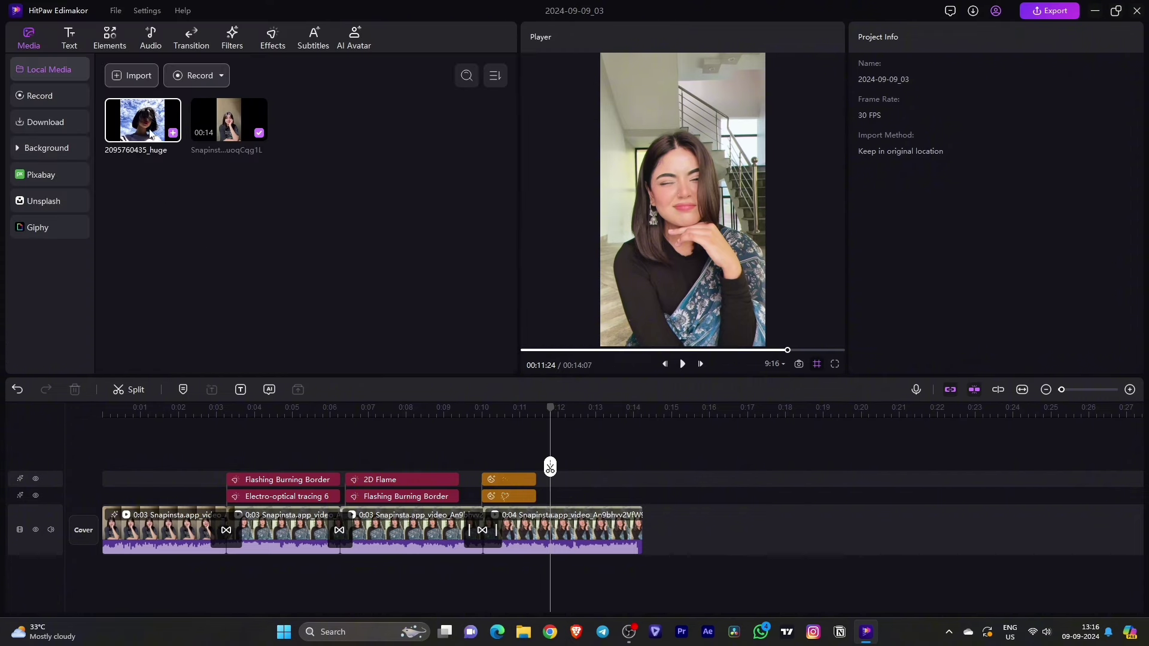
pyautogui.moveTo(150, 133); pyautogui.dragTo(590, 508)
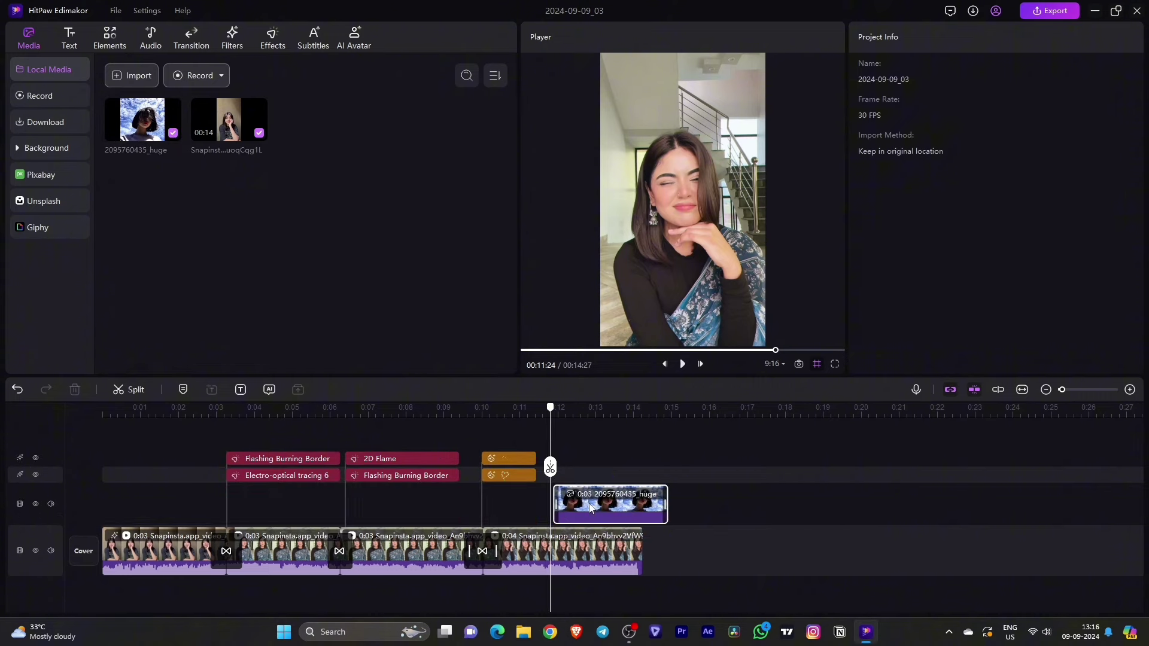
# - Trim the end of the overlay image so it lasts about 1 second
pyautogui.scroll(-2, 561, 414)
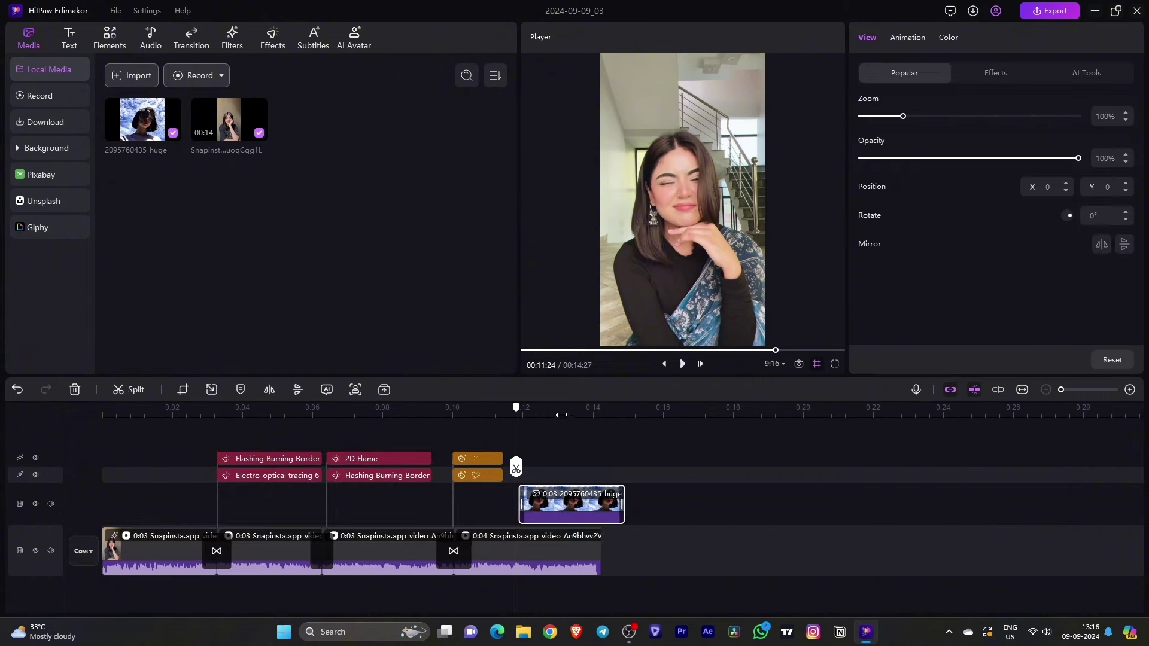
pyautogui.scroll(3, 561, 415)
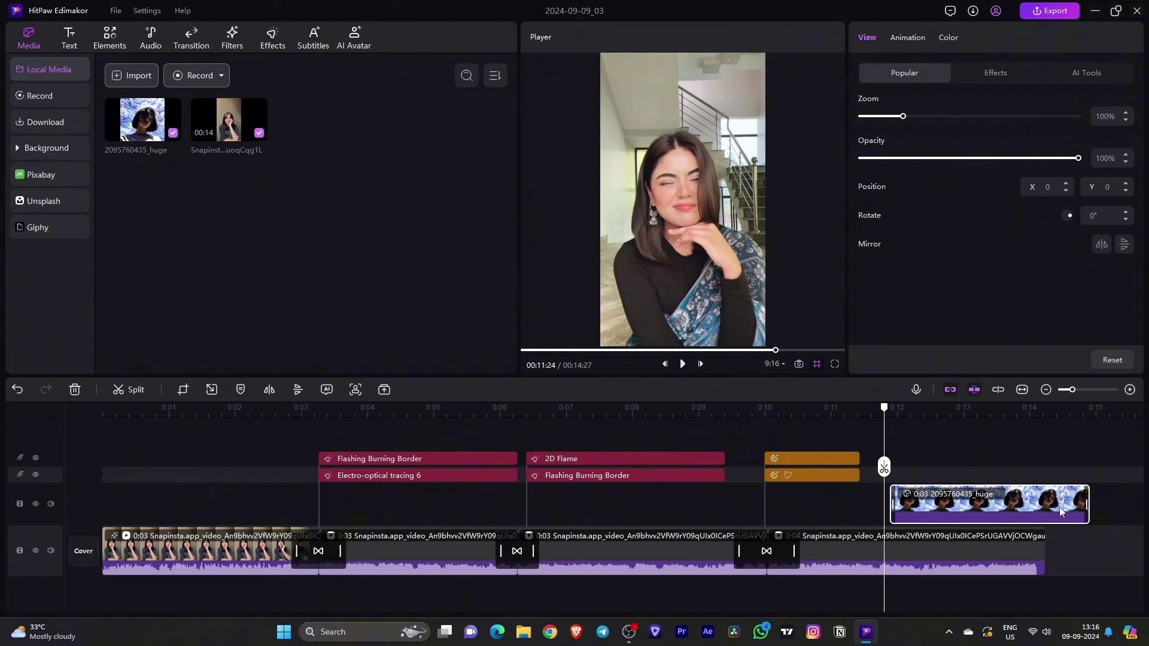
pyautogui.moveTo(1089, 506); pyautogui.dragTo(972, 506)
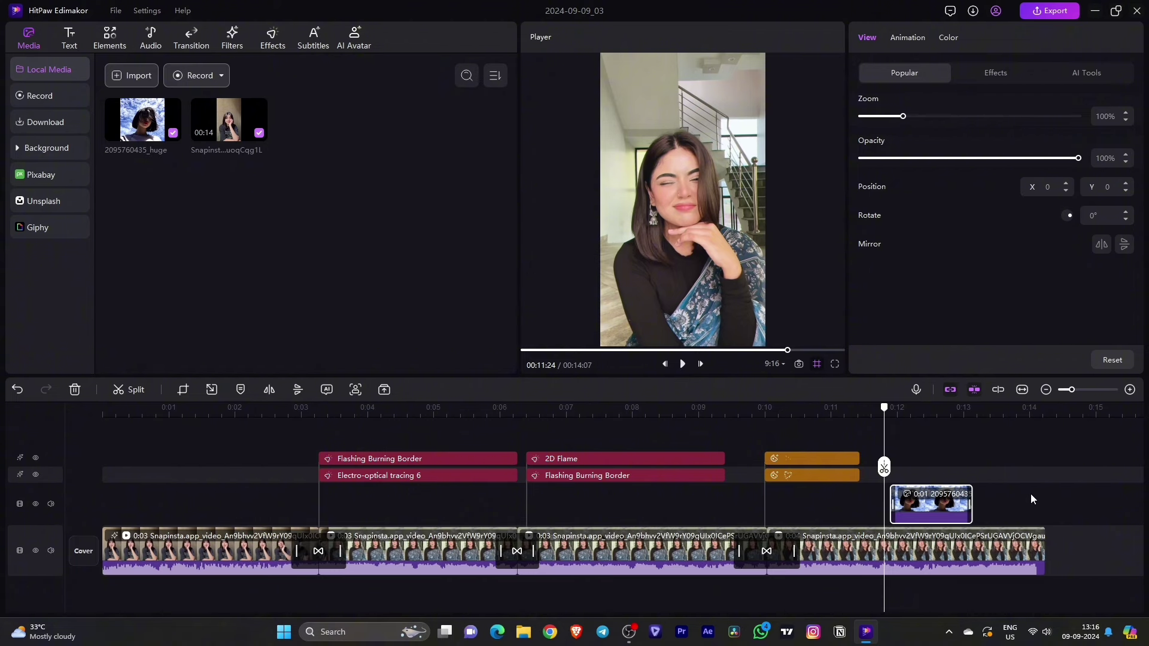
# - Bring the overlay image into view in the player and remove its background with AI Cutout
pyautogui.moveTo(884, 473); pyautogui.dragTo(922, 473)
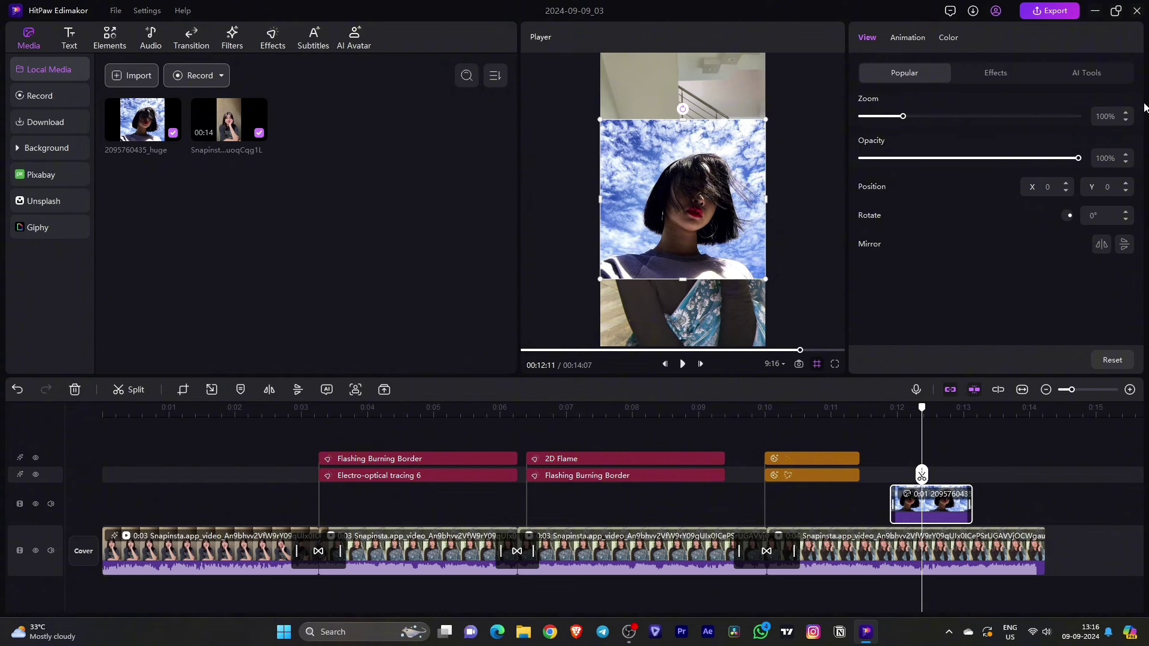
pyautogui.click(1090, 73)
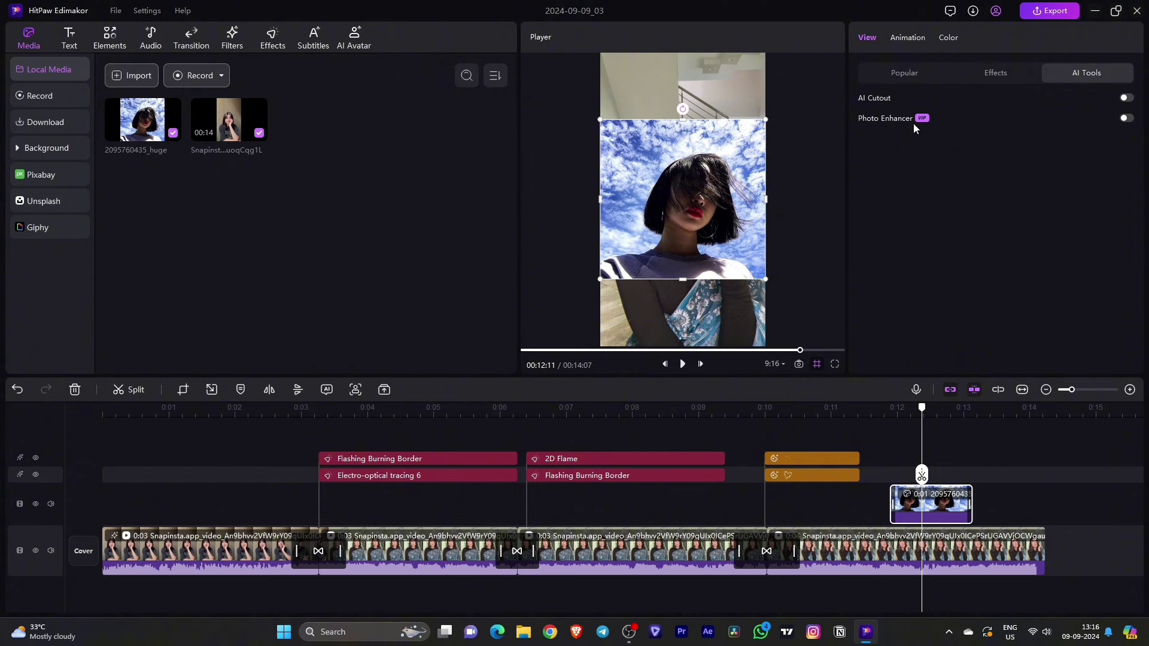
pyautogui.click(1128, 98)
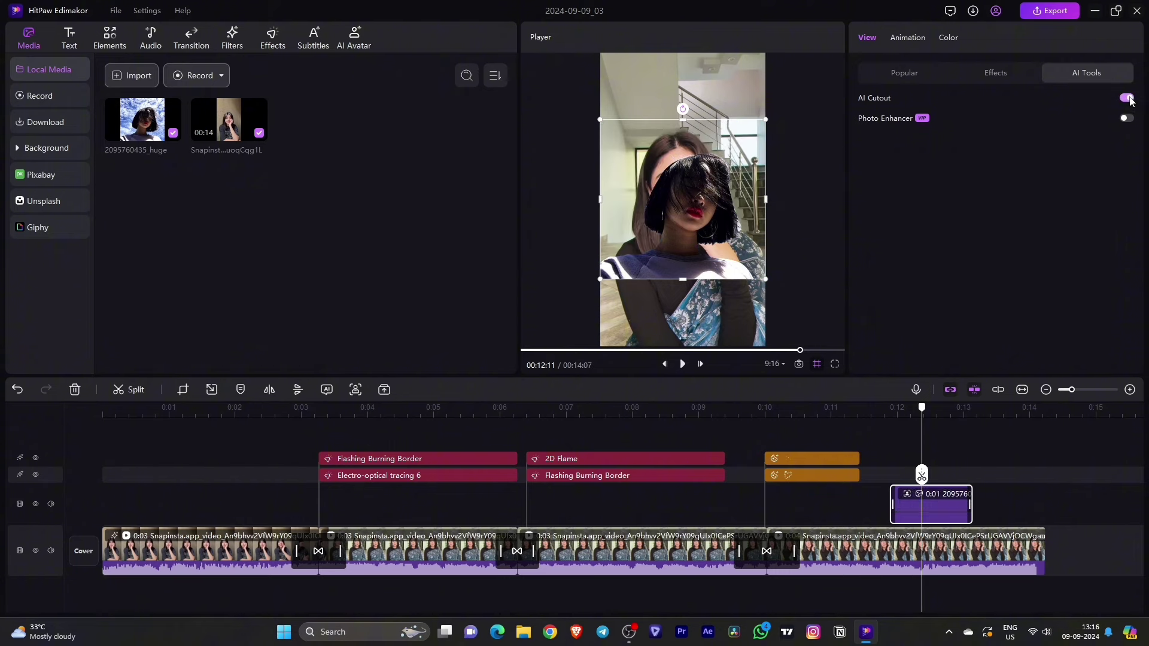
# - Enlarge the cut-out woman, narrow her from both sides and centre her over the woman in the video
pyautogui.moveTo(760, 211); pyautogui.dragTo(922, 392)
pyautogui.moveTo(719, 303); pyautogui.dragTo(669, 283)
pyautogui.moveTo(818, 234); pyautogui.dragTo(783, 235)
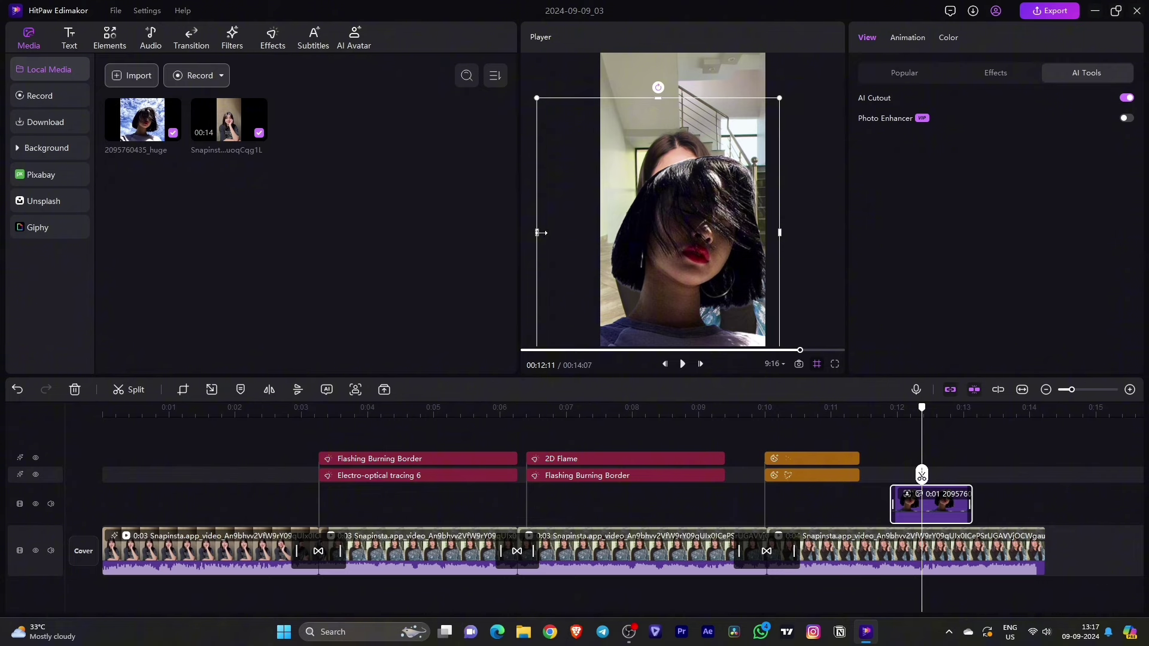
pyautogui.moveTo(541, 233); pyautogui.dragTo(593, 245)
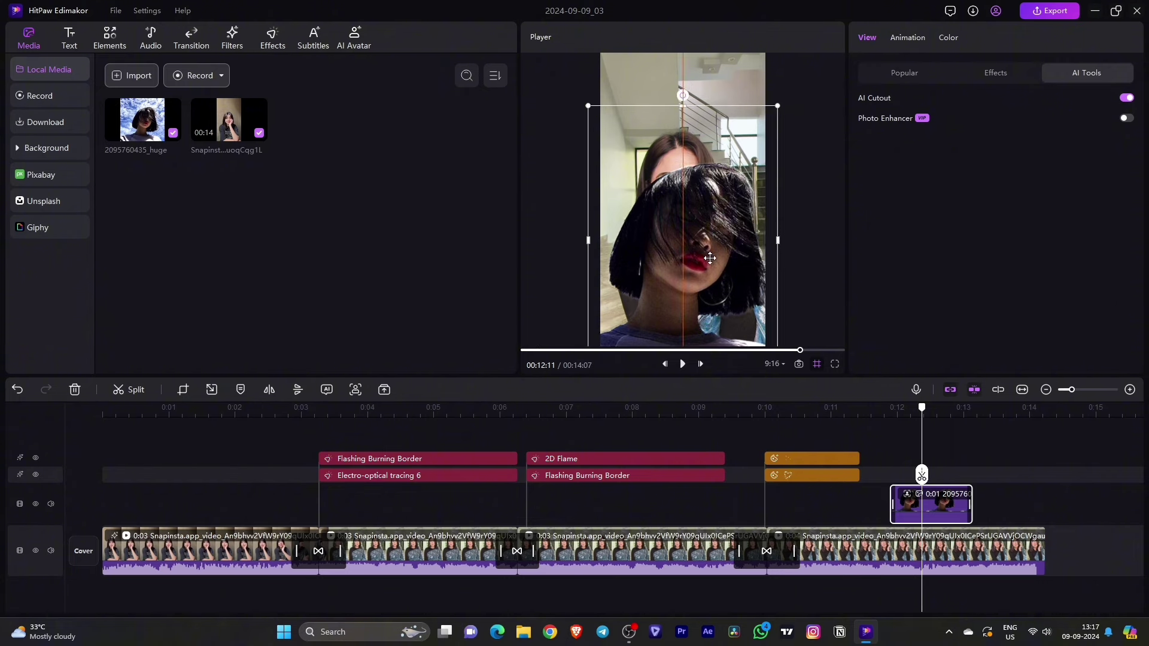
pyautogui.moveTo(698, 243); pyautogui.dragTo(700, 210)
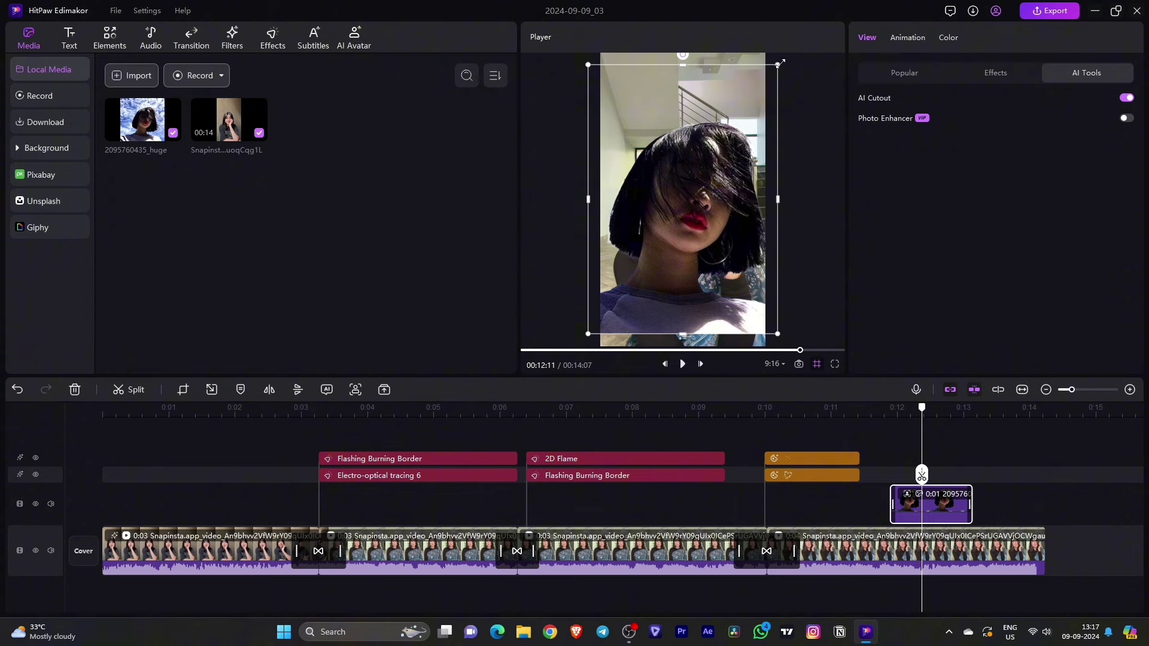
# - Shrink the cut-out woman, move her down to the frame's lower edge and widen her on both sides
pyautogui.moveTo(781, 62); pyautogui.dragTo(759, 92)
pyautogui.moveTo(691, 154); pyautogui.dragTo(691, 203)
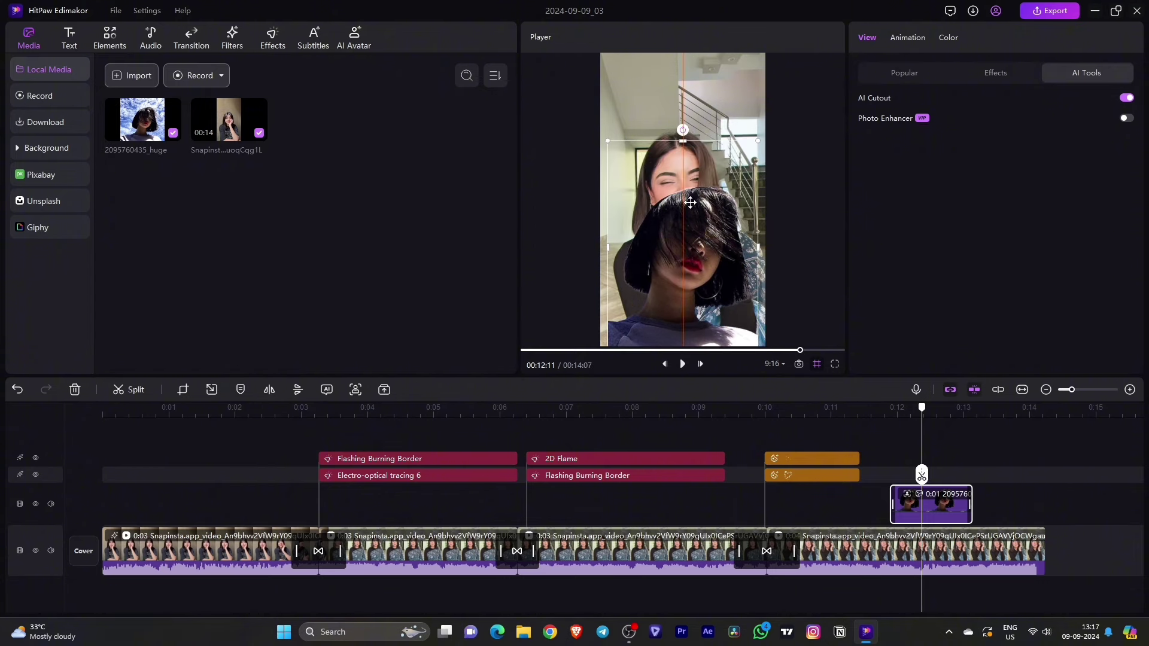
pyautogui.moveTo(758, 247); pyautogui.dragTo(776, 248)
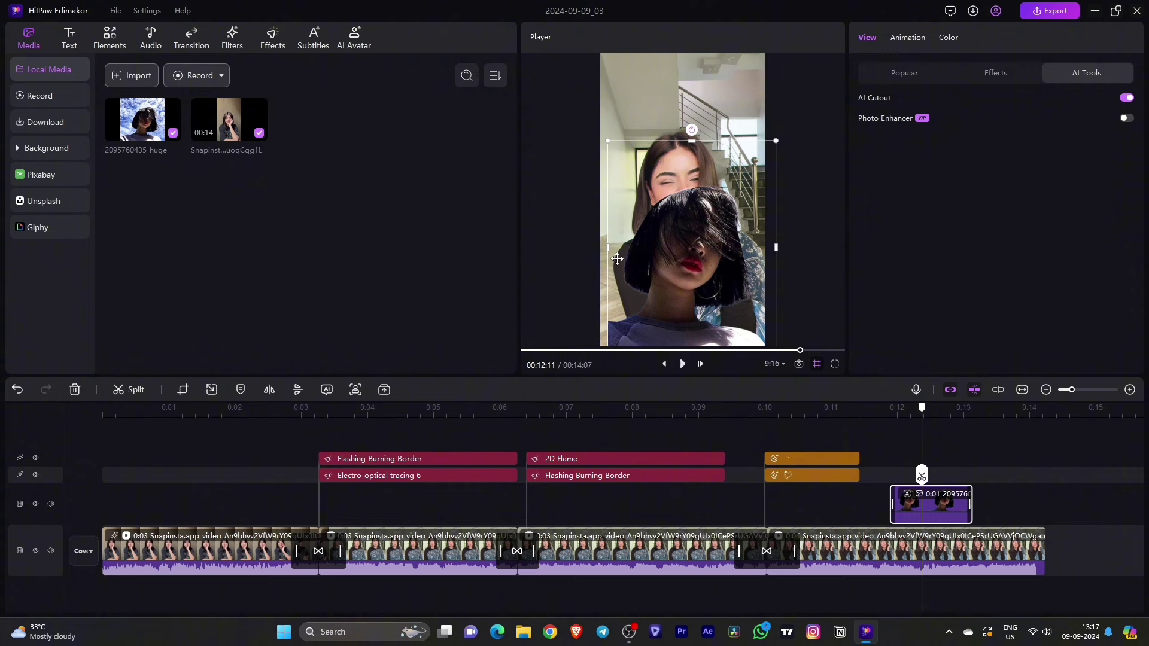
pyautogui.moveTo(609, 251); pyautogui.dragTo(593, 251)
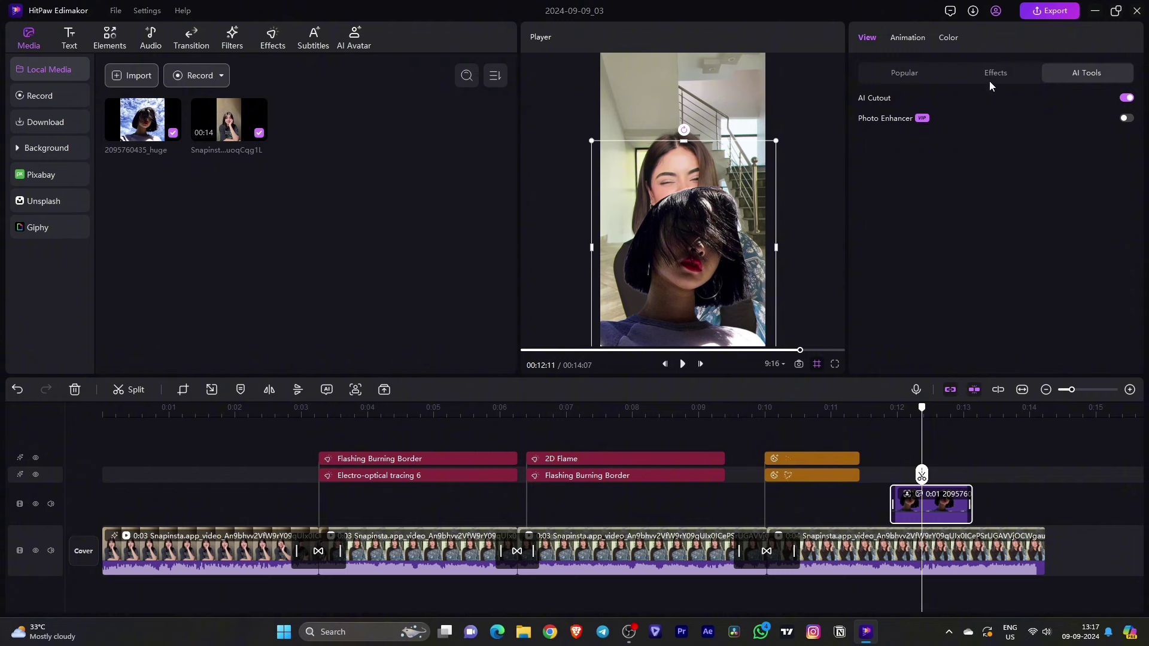
# - Apply the miter cut entrance animation to the overlay image
pyautogui.click(912, 38)
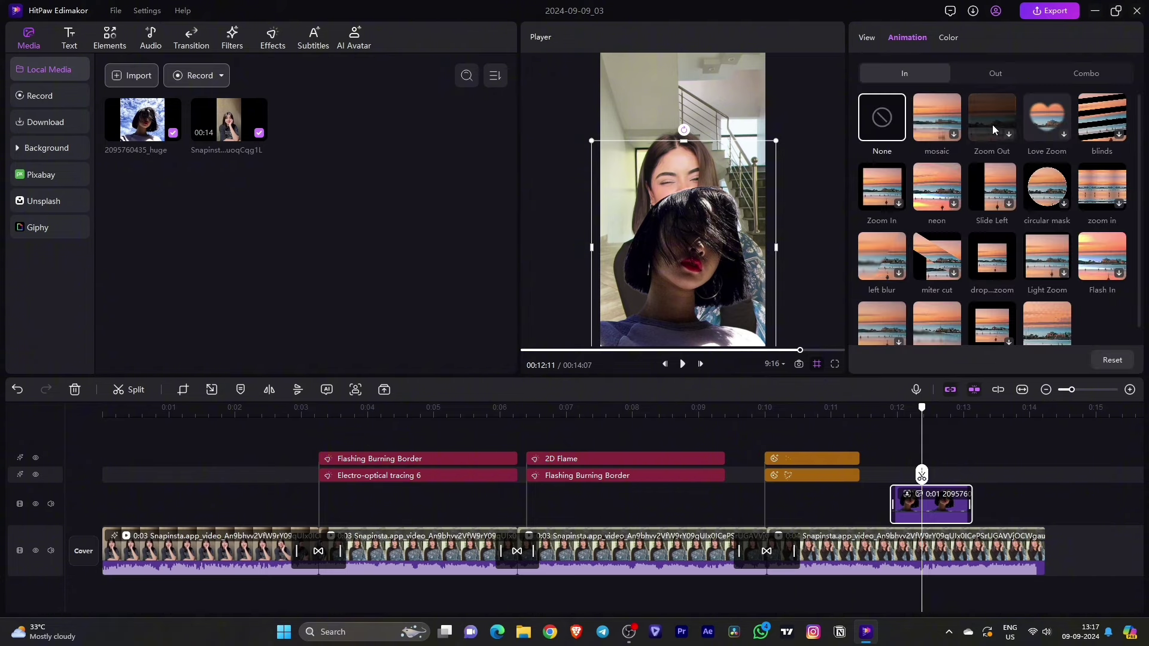
pyautogui.scroll(-1, 970, 192)
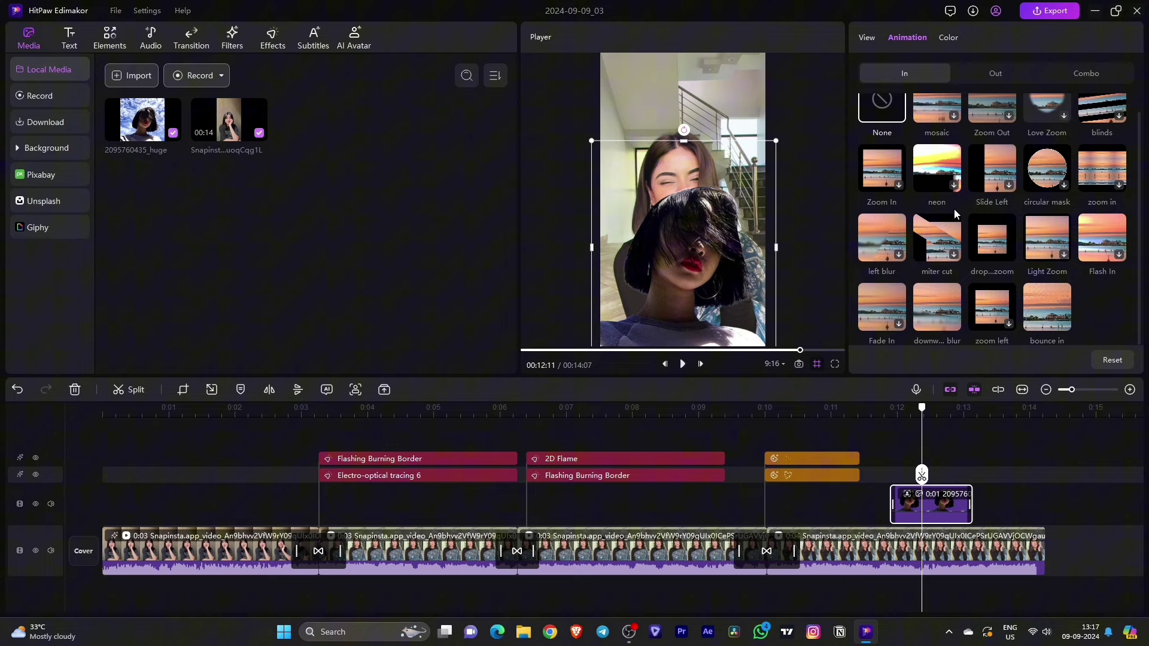
pyautogui.click(939, 242)
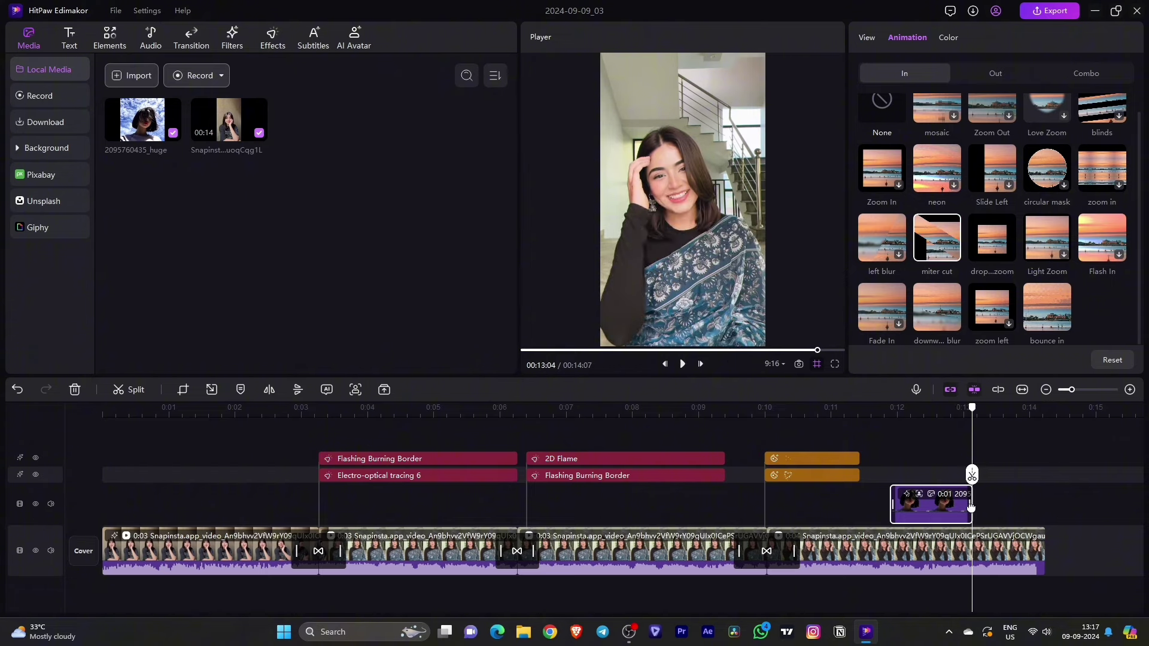
# - Extend the overlay image's end to about 13:24 and change its entrance animation to drop...zoom
pyautogui.moveTo(971, 508); pyautogui.dragTo(1016, 509)
pyautogui.moveTo(952, 476)
pyautogui.mouseDown()
pyautogui.moveTo(1006, 478)
pyautogui.moveTo(968, 479)
pyautogui.mouseUp()
pyautogui.click(939, 307)
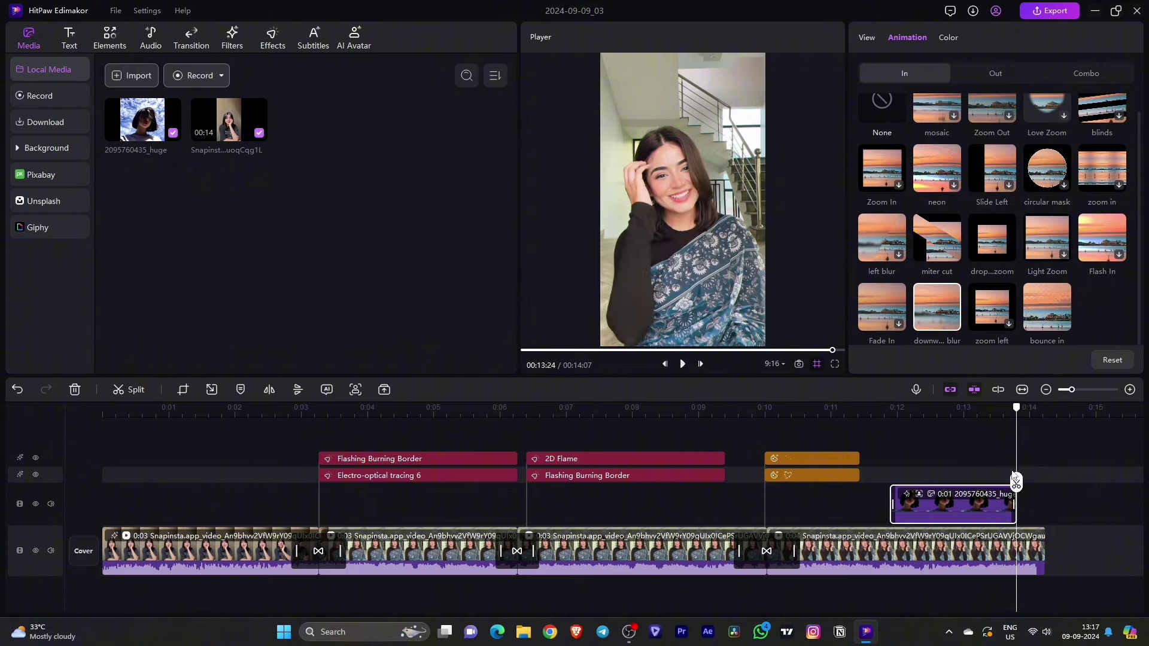
pyautogui.click(998, 253)
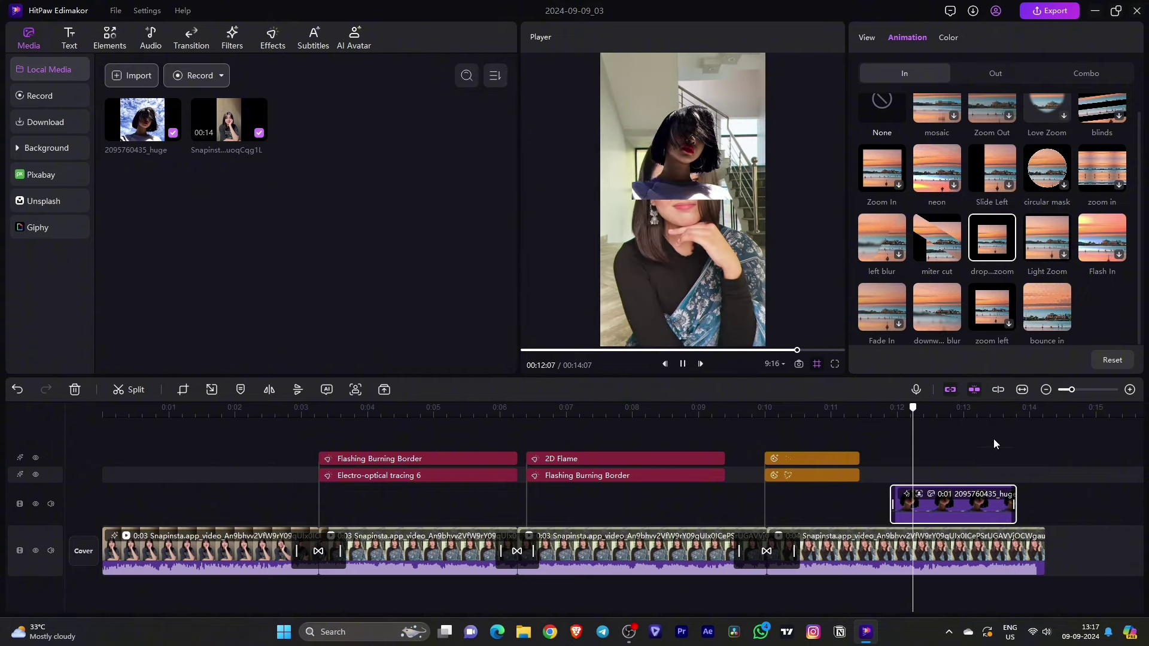
pyautogui.click(991, 461)
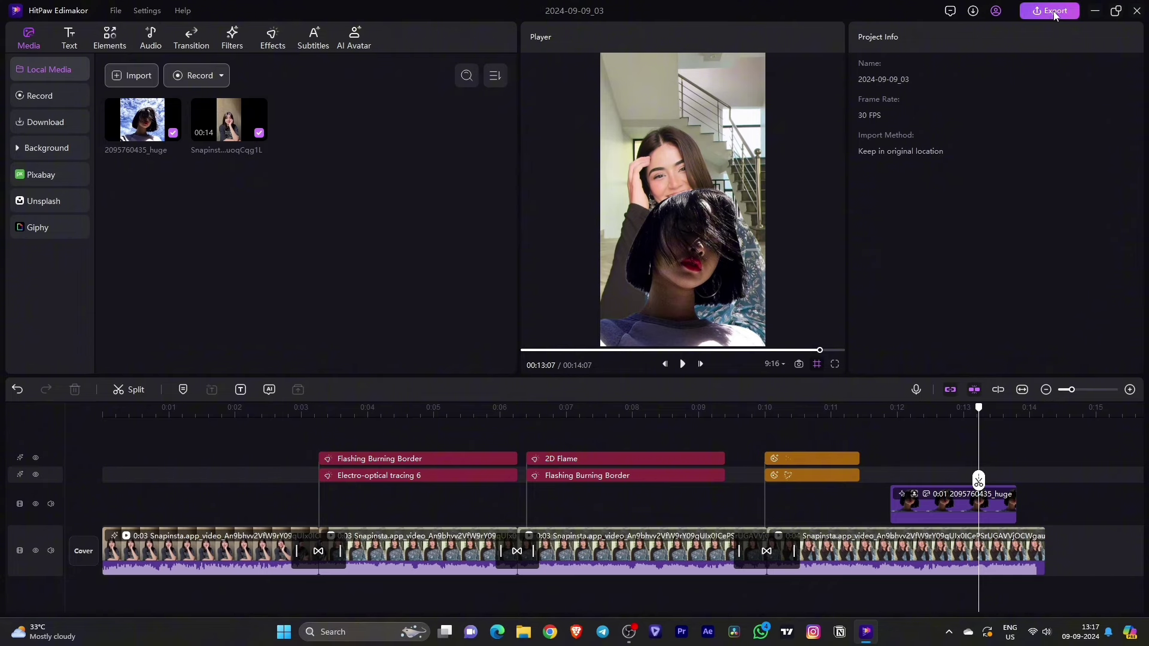
# - Open the video export settings and set the resolution to 1080P and the frame rate to 60 fps
pyautogui.click(1054, 11)
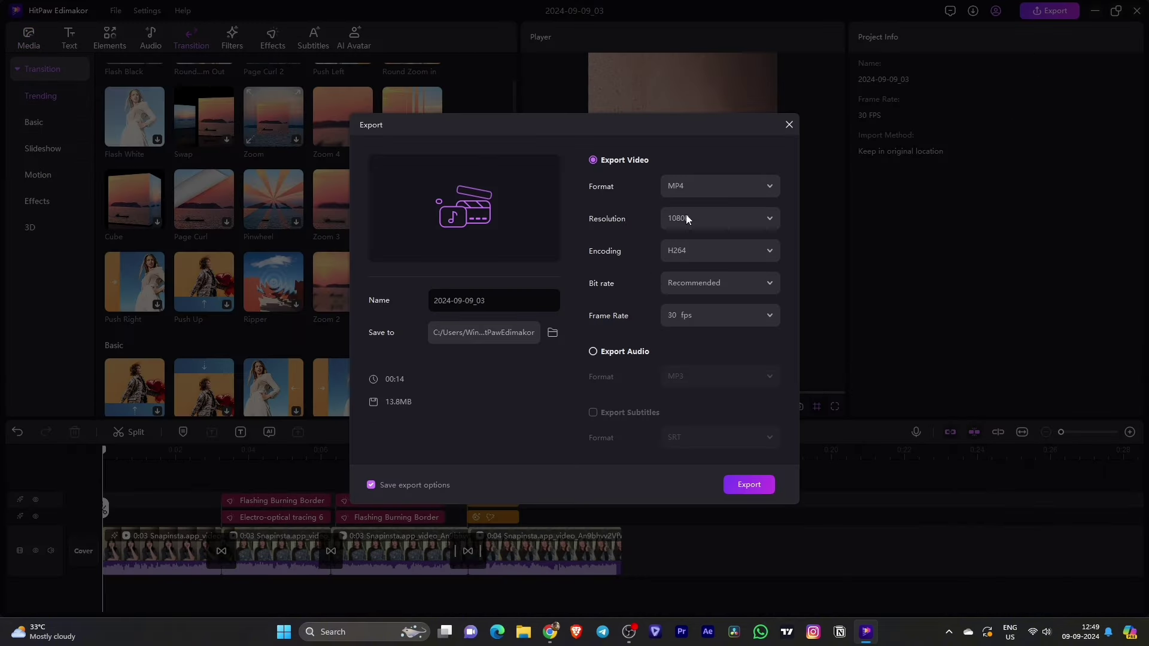
pyautogui.click(710, 218)
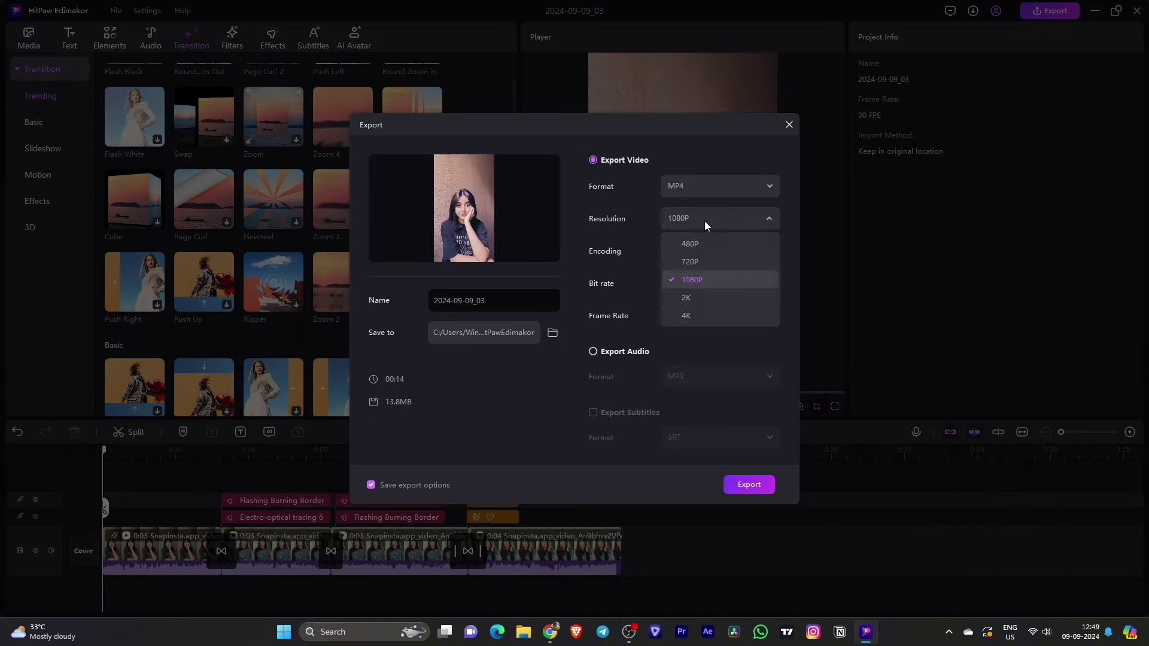
pyautogui.click(703, 281)
pyautogui.click(709, 316)
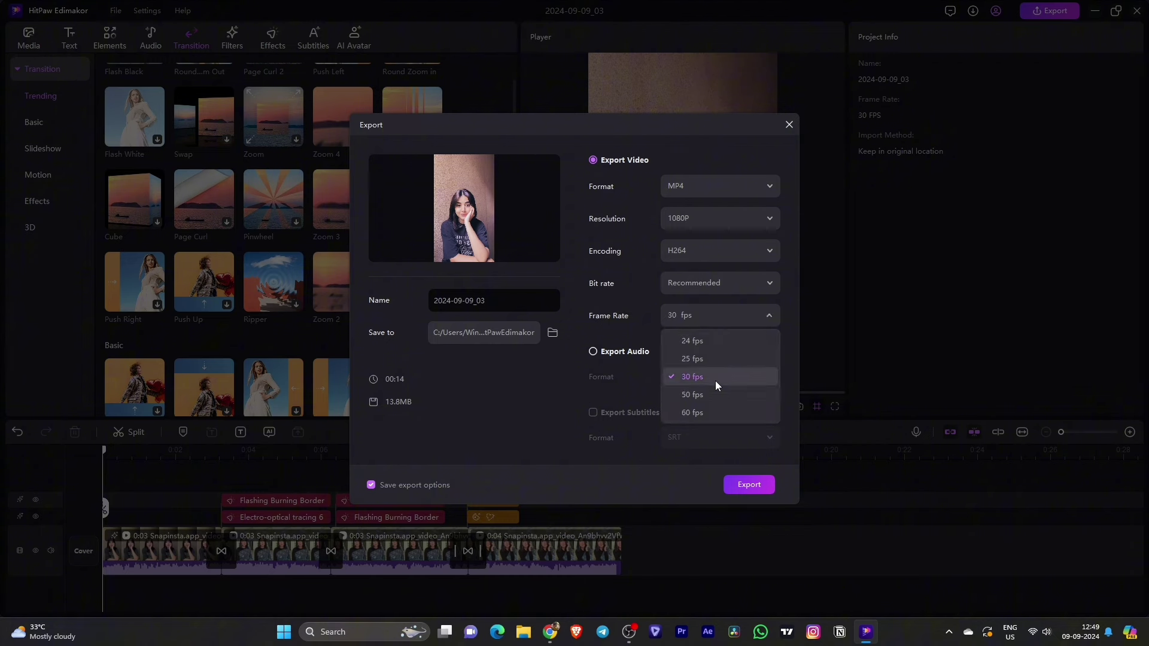
pyautogui.click(712, 414)
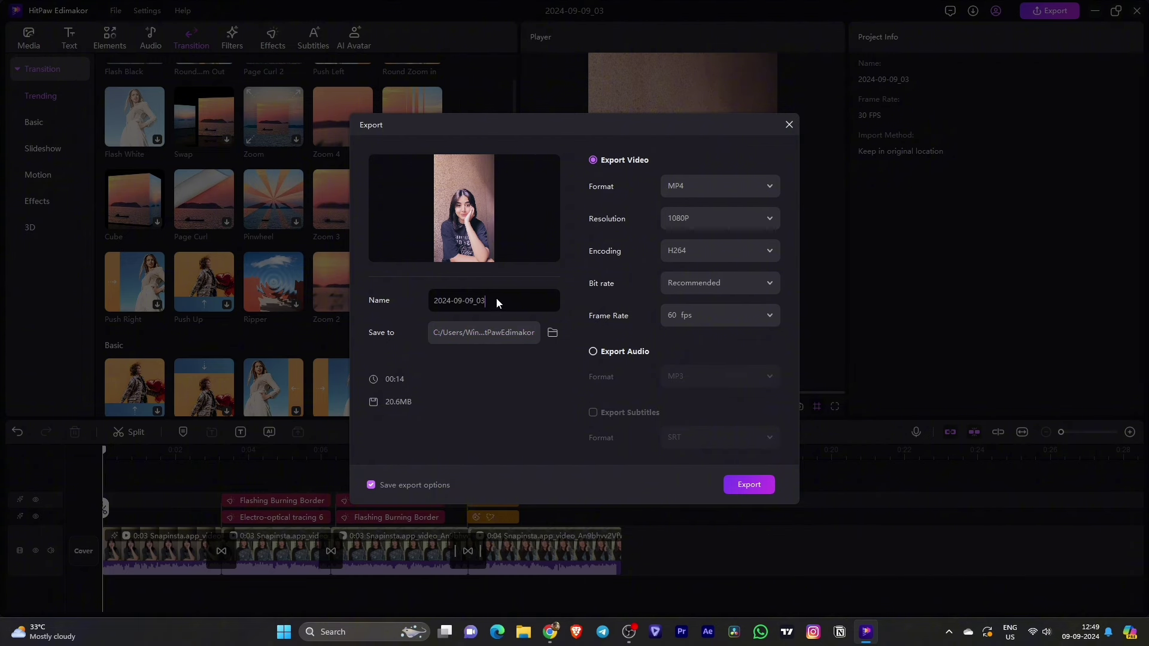
# - Choose the HitPawEdimakor folder in Videos as the save location and start the export
pyautogui.click(553, 333)
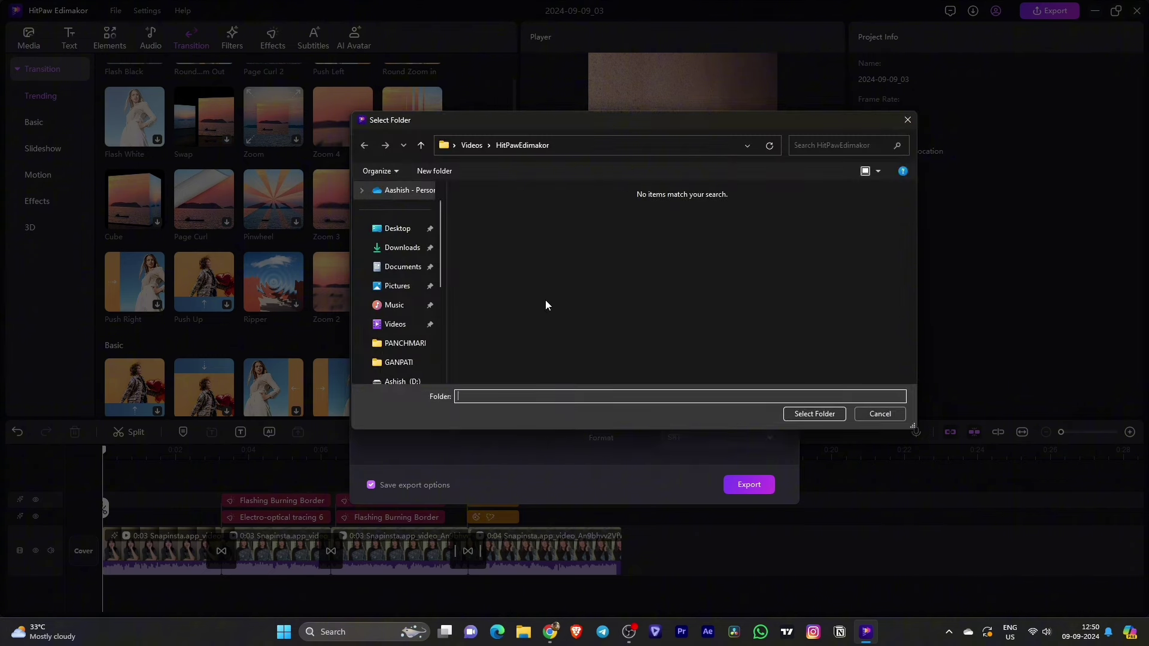
pyautogui.click(808, 417)
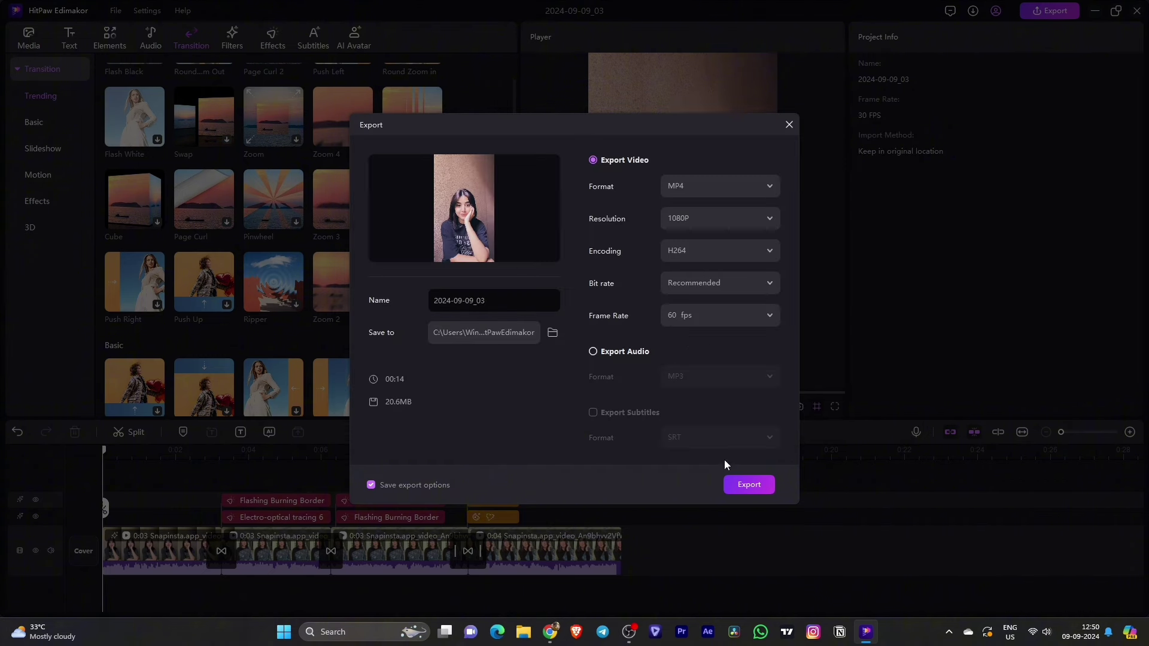
pyautogui.click(757, 486)
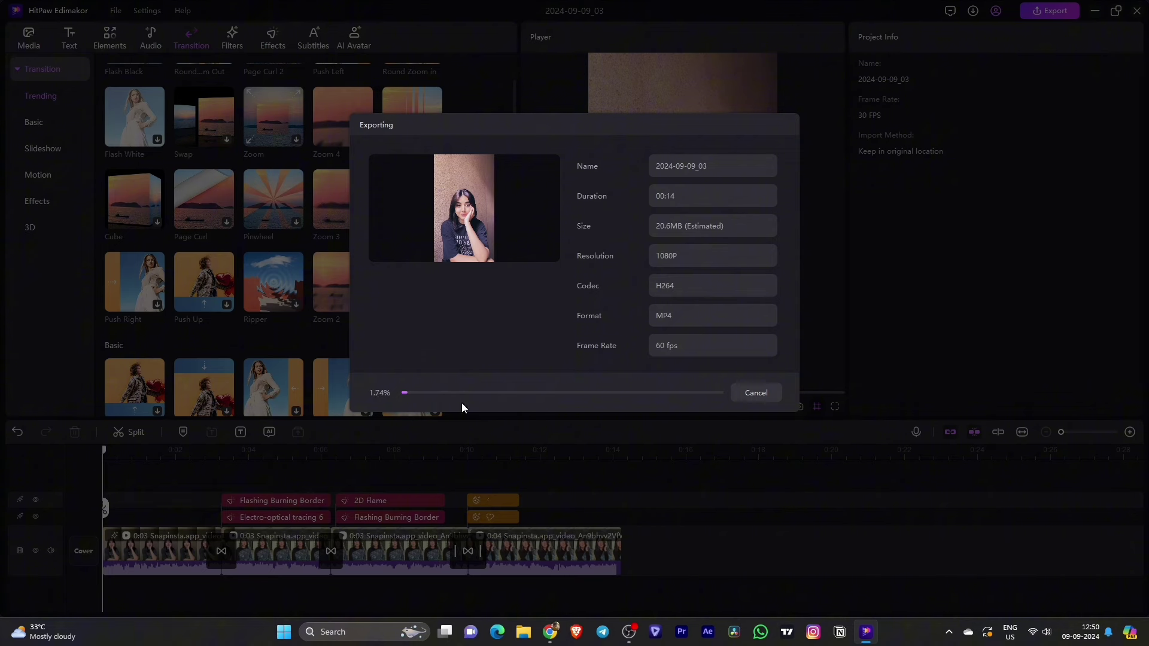
# - Abort the running export and quit the video editor
pyautogui.click(757, 393)
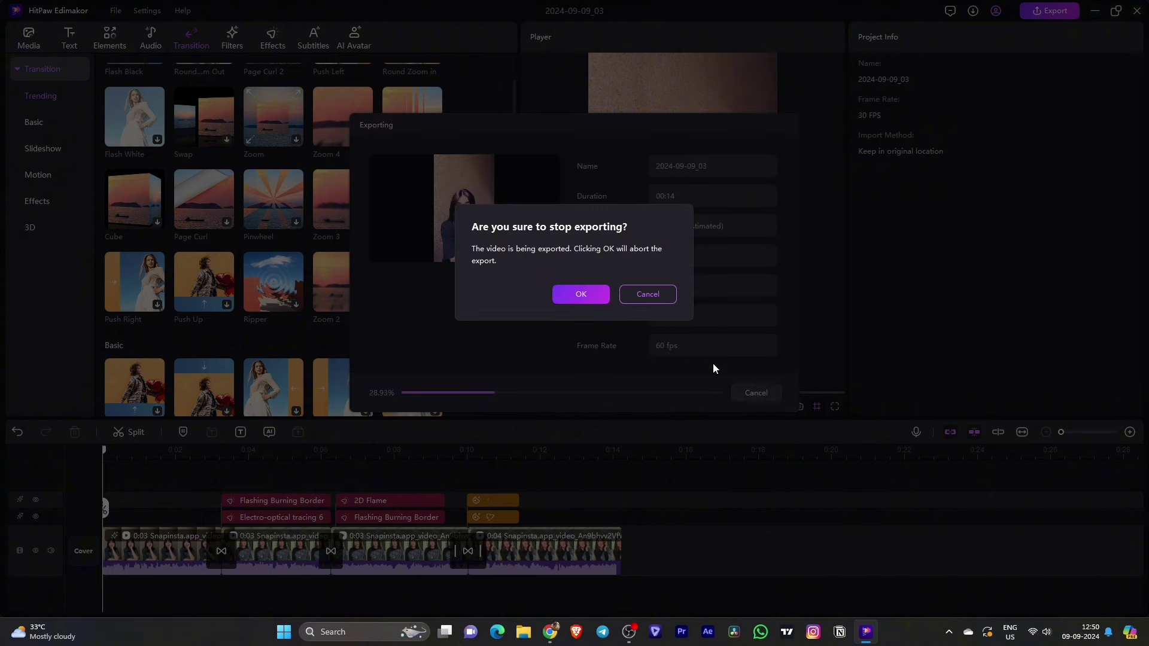
pyautogui.click(586, 295)
pyautogui.click(791, 125)
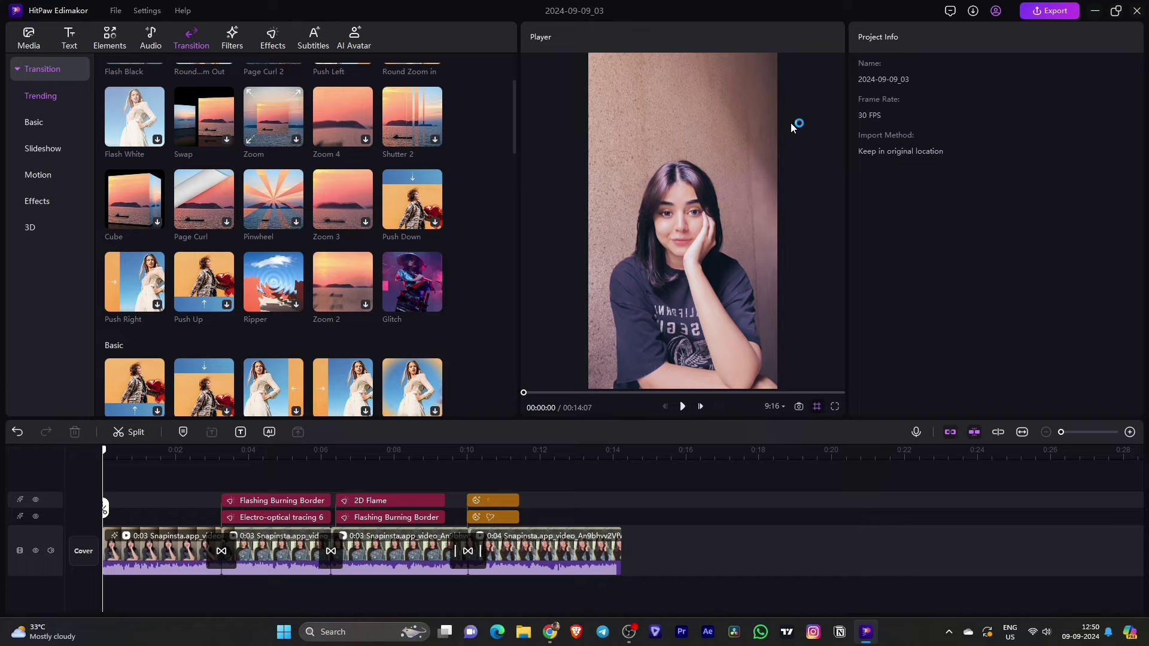
pyautogui.click(1137, 11)
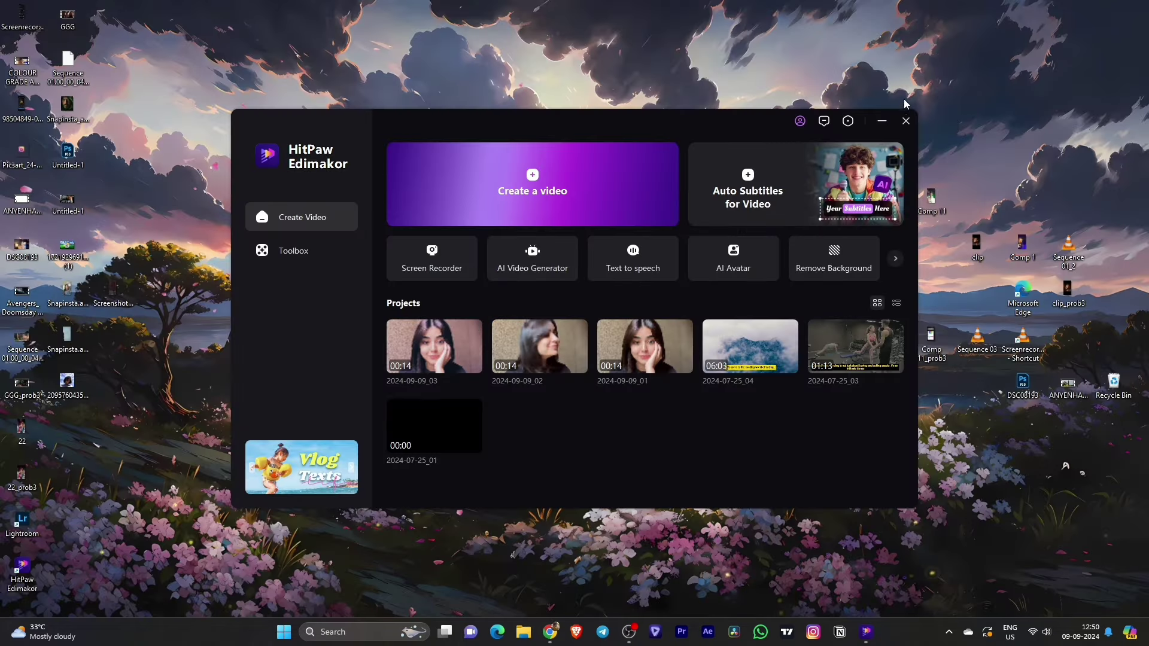
pyautogui.click(907, 122)
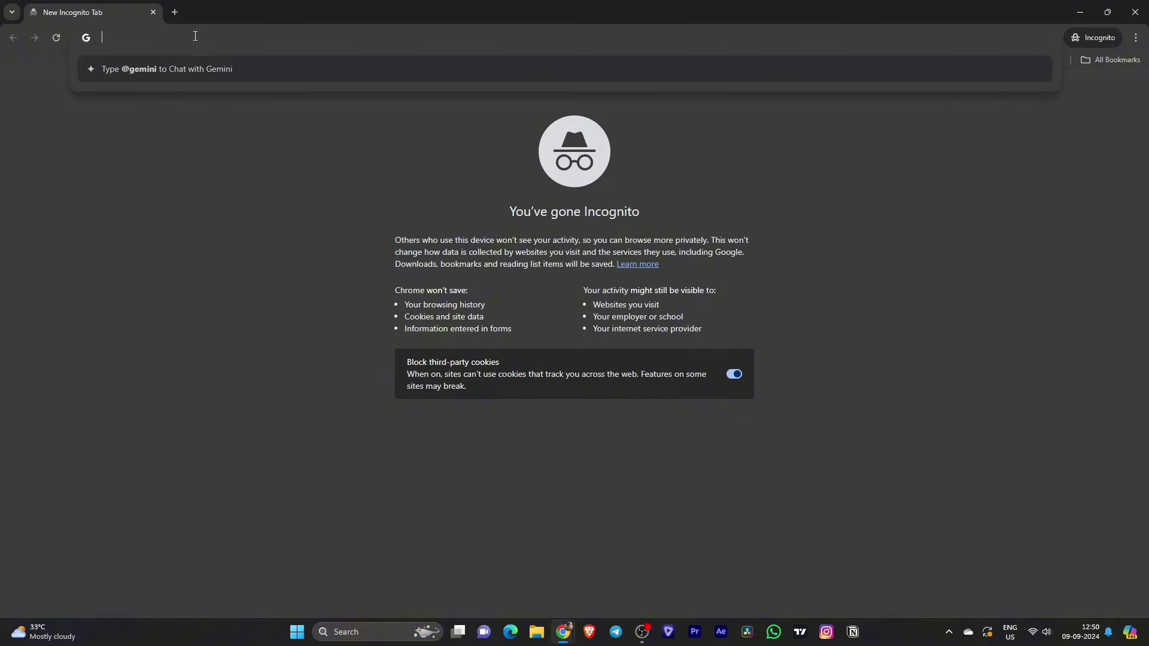
pyautogui.write('https://edimakor.hitpaw.com/')
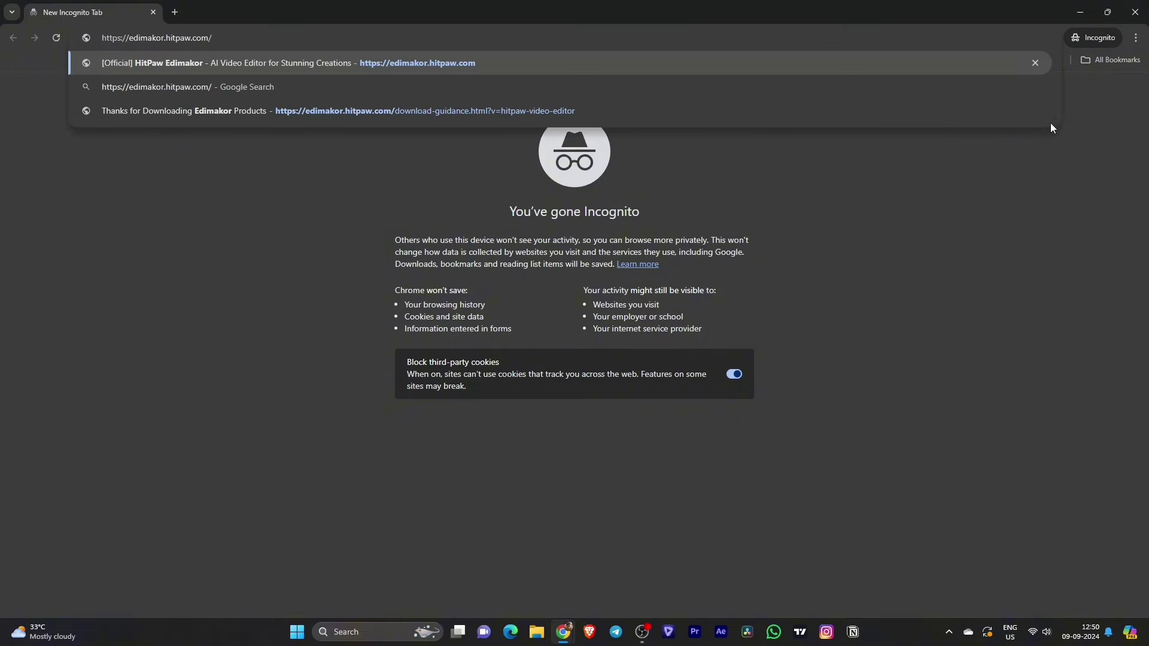
pyautogui.press('Return')
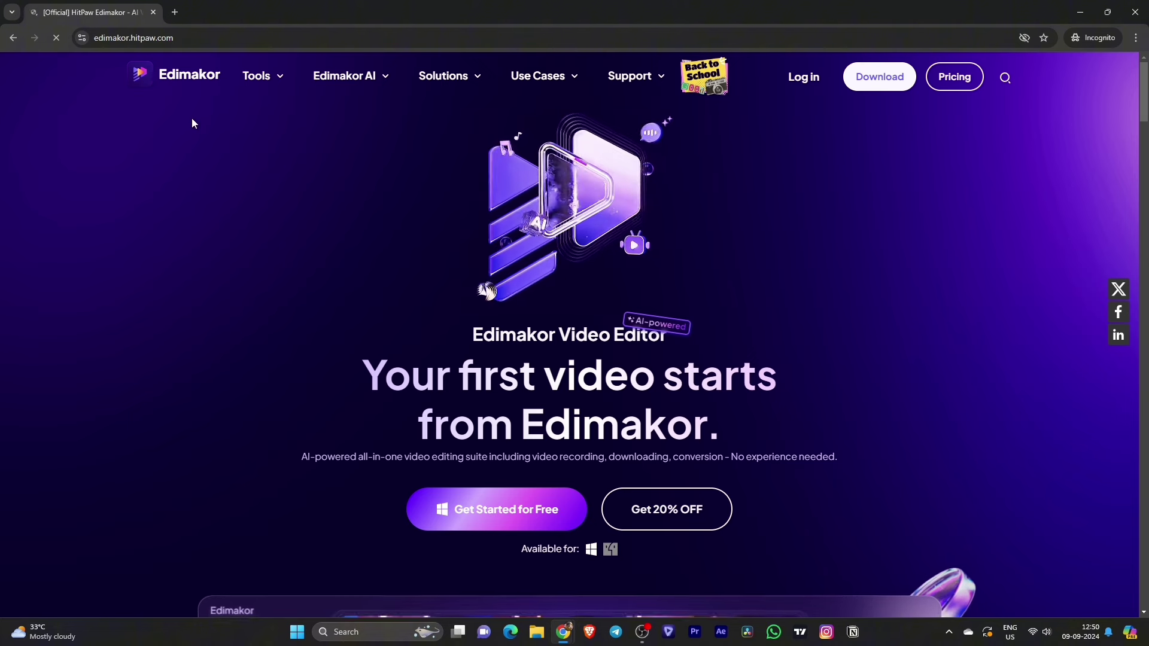
pyautogui.moveTo(261, 76)
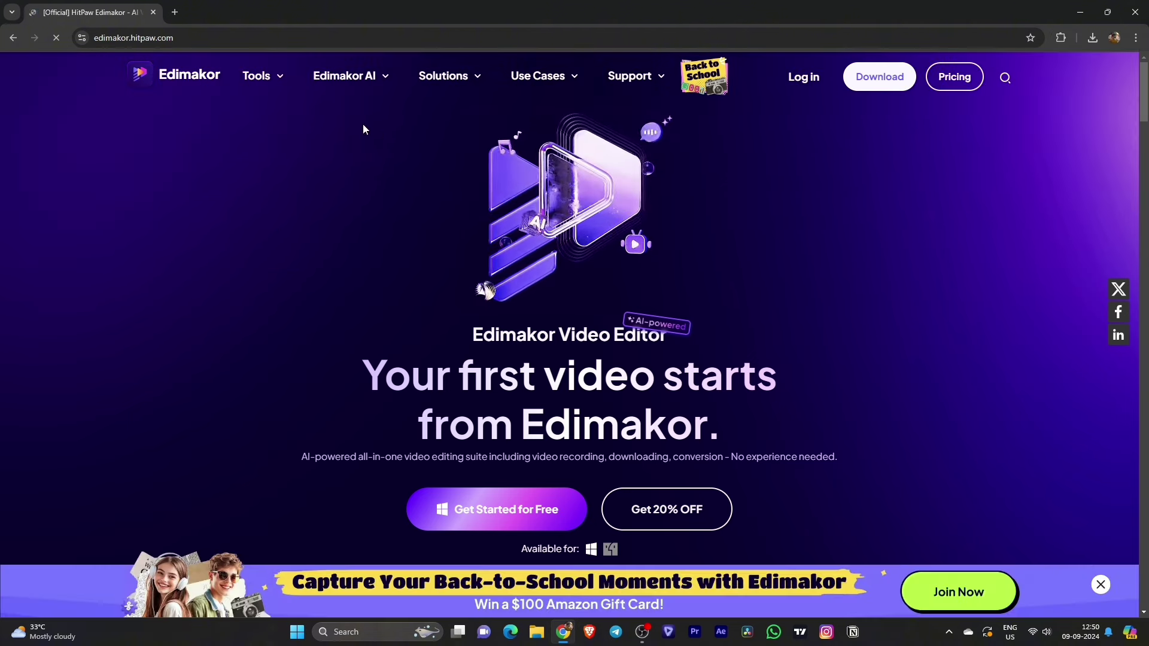
pyautogui.moveTo(407, 121)
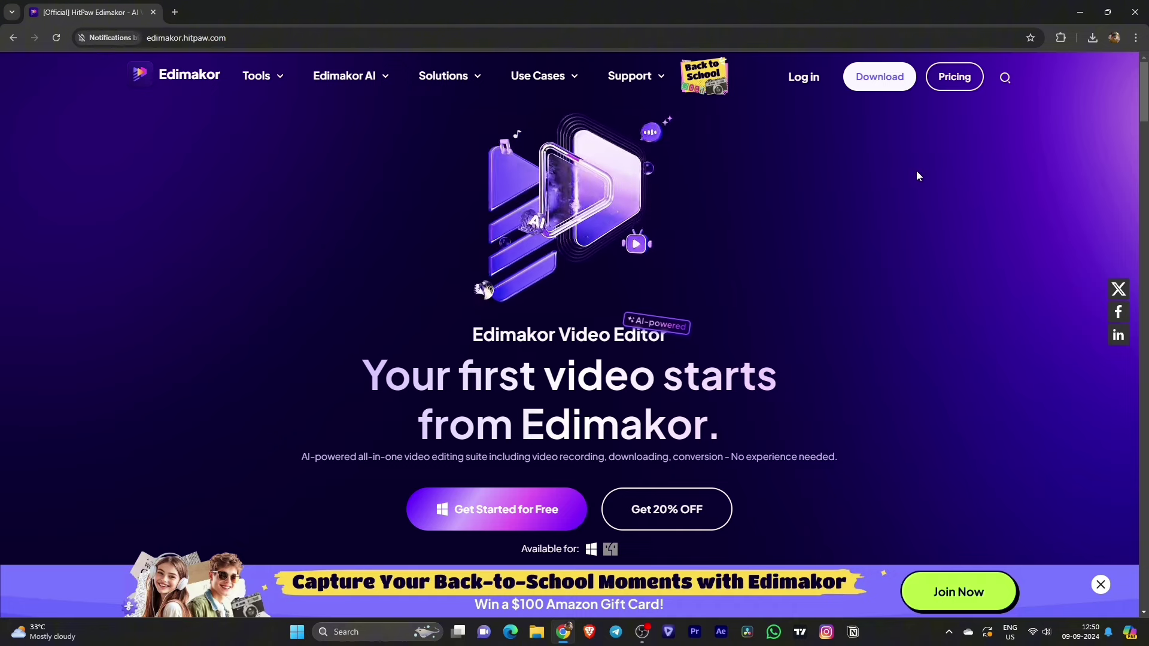
# - Look through the Edimakor home page's AI tools, visual effects, editing features, solutions and reviews down to the footer
pyautogui.scroll(-5, 925, 180)
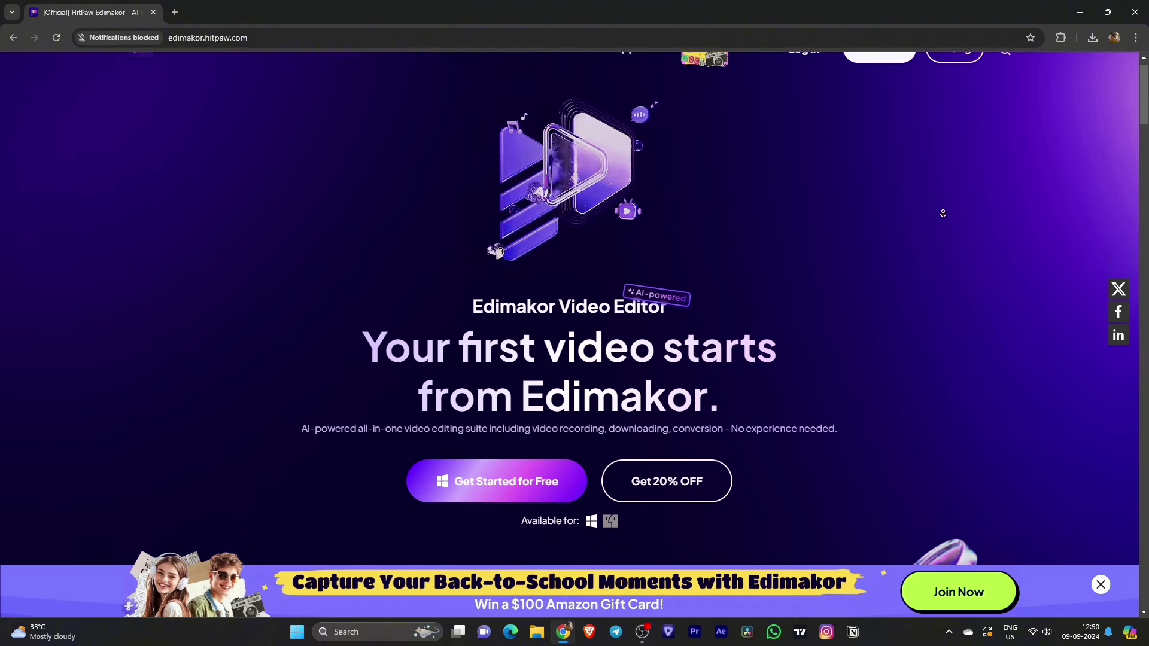
pyautogui.scroll(-10, 944, 227)
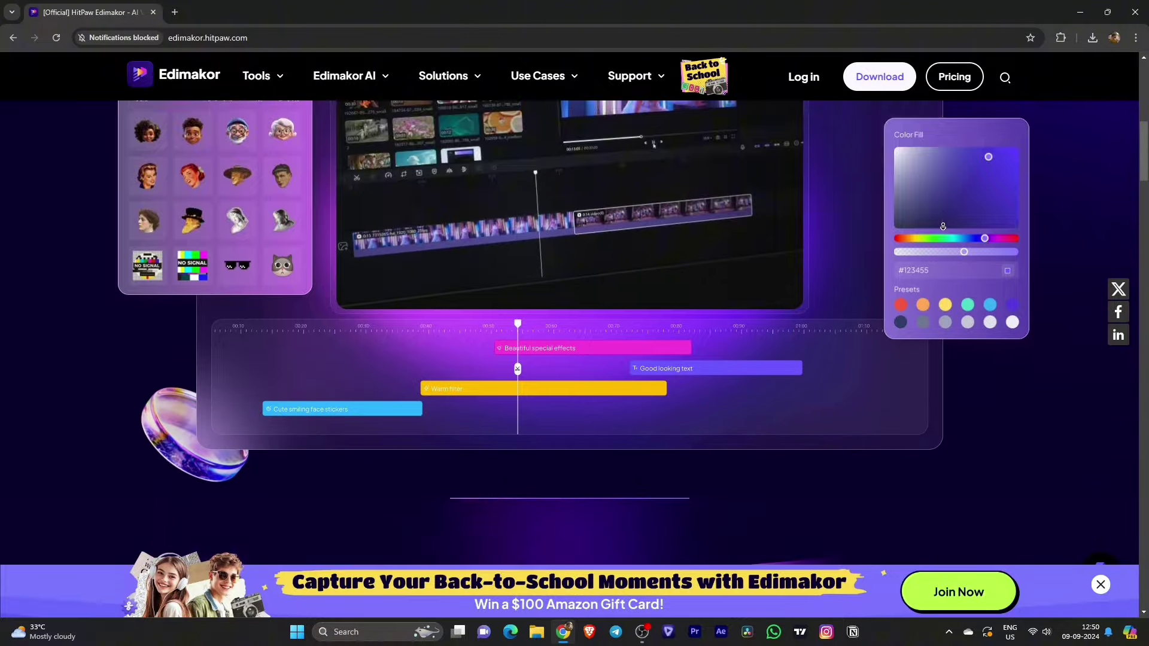
pyautogui.scroll(-11, 944, 227)
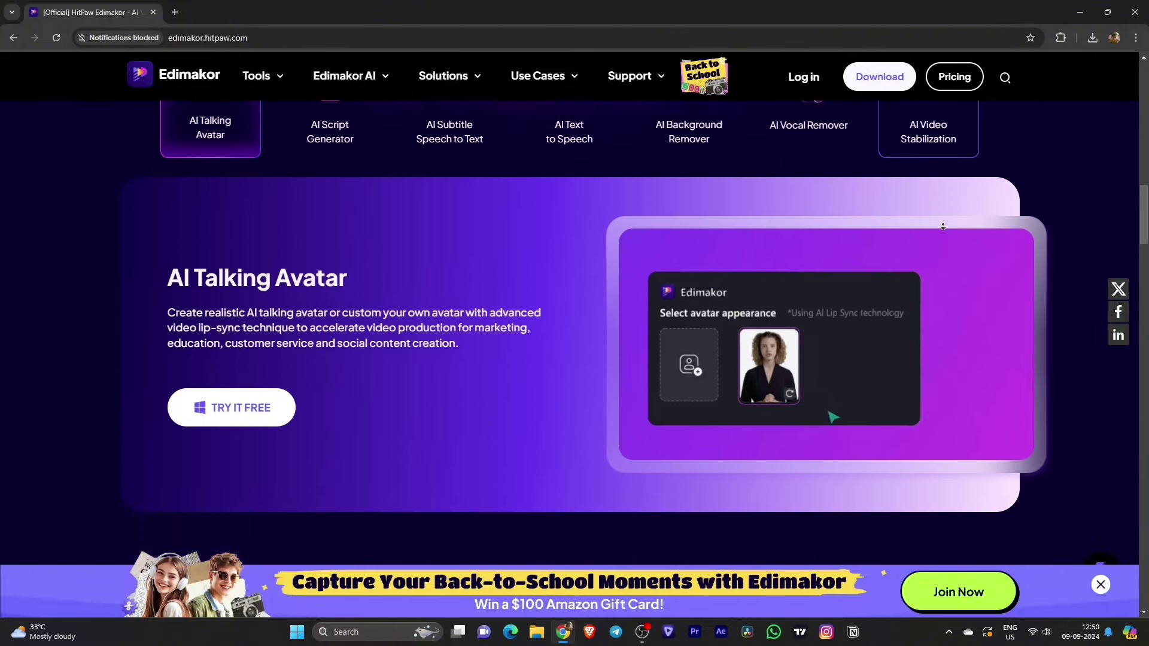
pyautogui.scroll(-11, 943, 227)
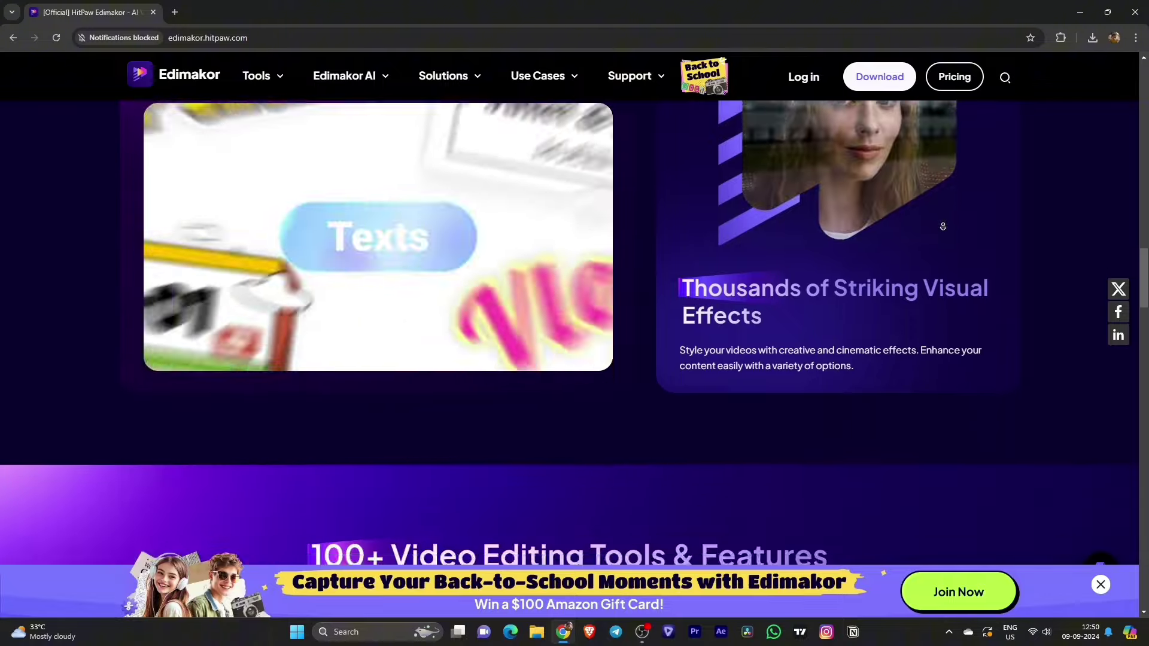
pyautogui.scroll(-12, 943, 227)
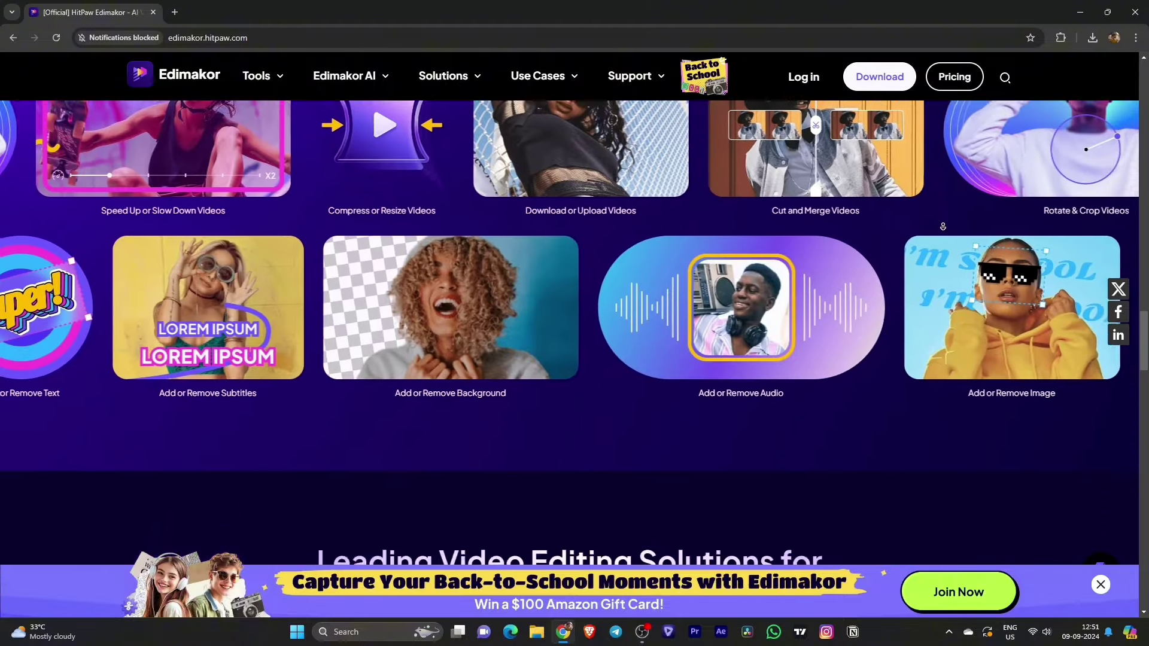
pyautogui.scroll(-10, 943, 226)
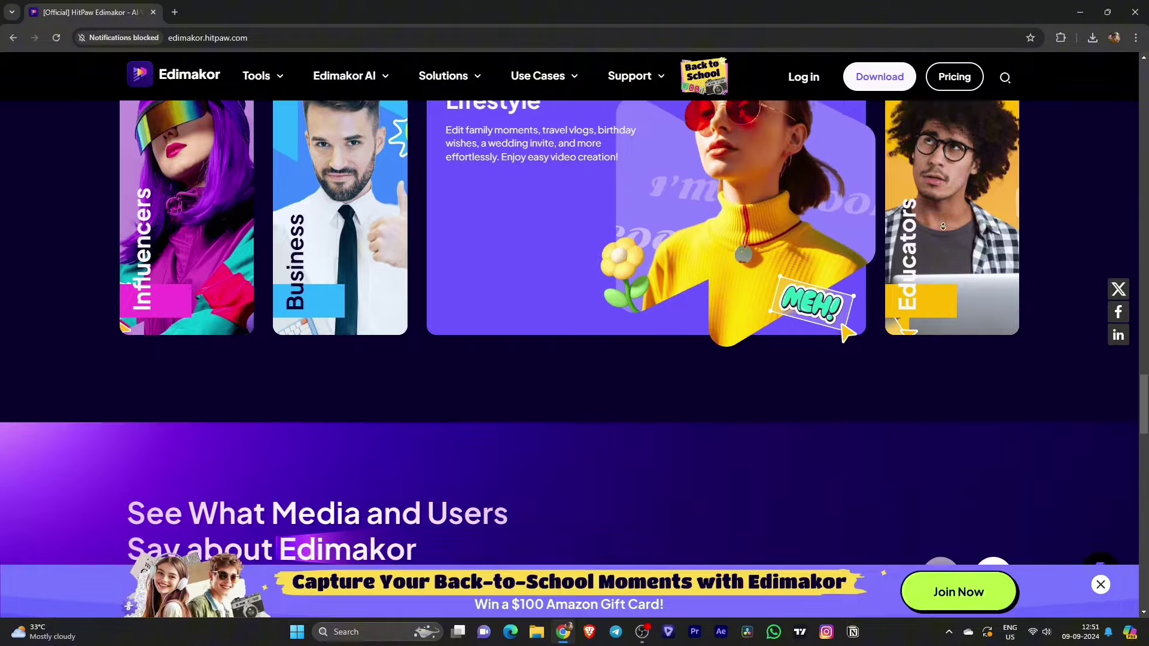
pyautogui.scroll(-10, 943, 226)
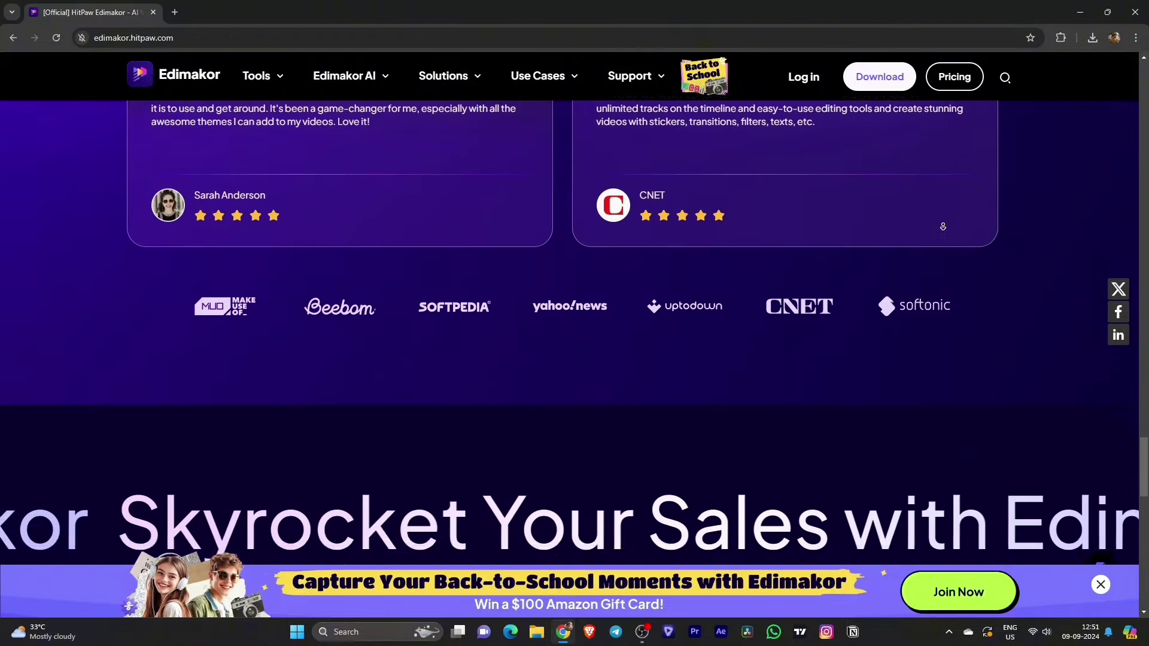
pyautogui.scroll(-10, 945, 230)
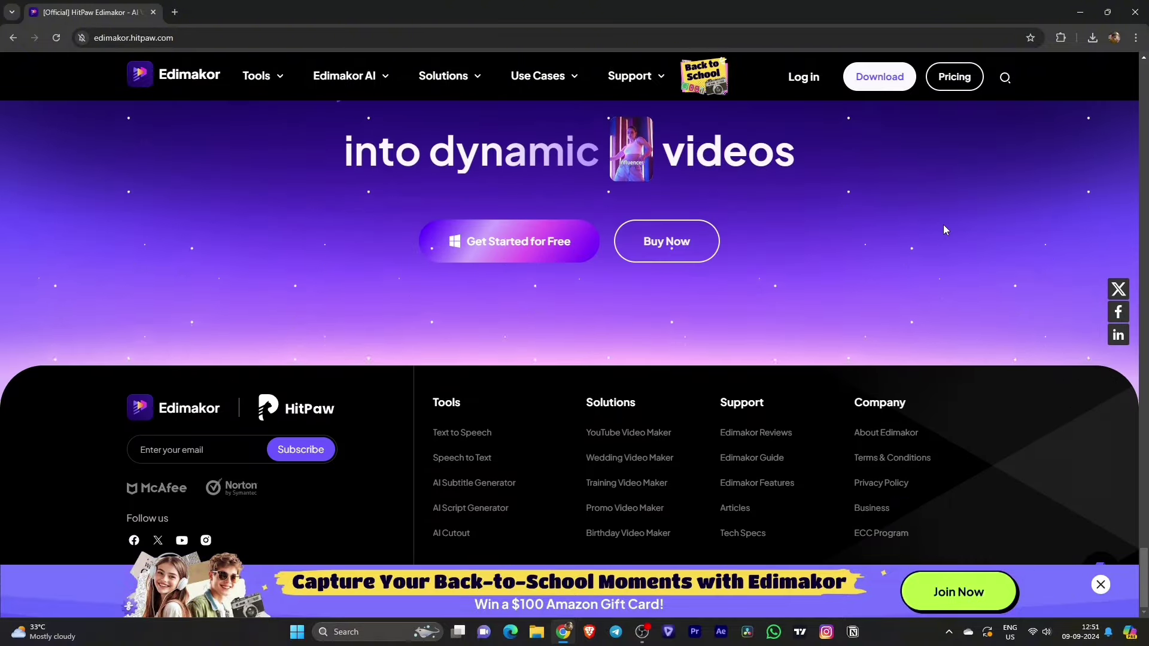
# - Download the HitPaw Edimakor installer from the website and show the file in the Downloads folder
pyautogui.scroll(7, 938, 289)
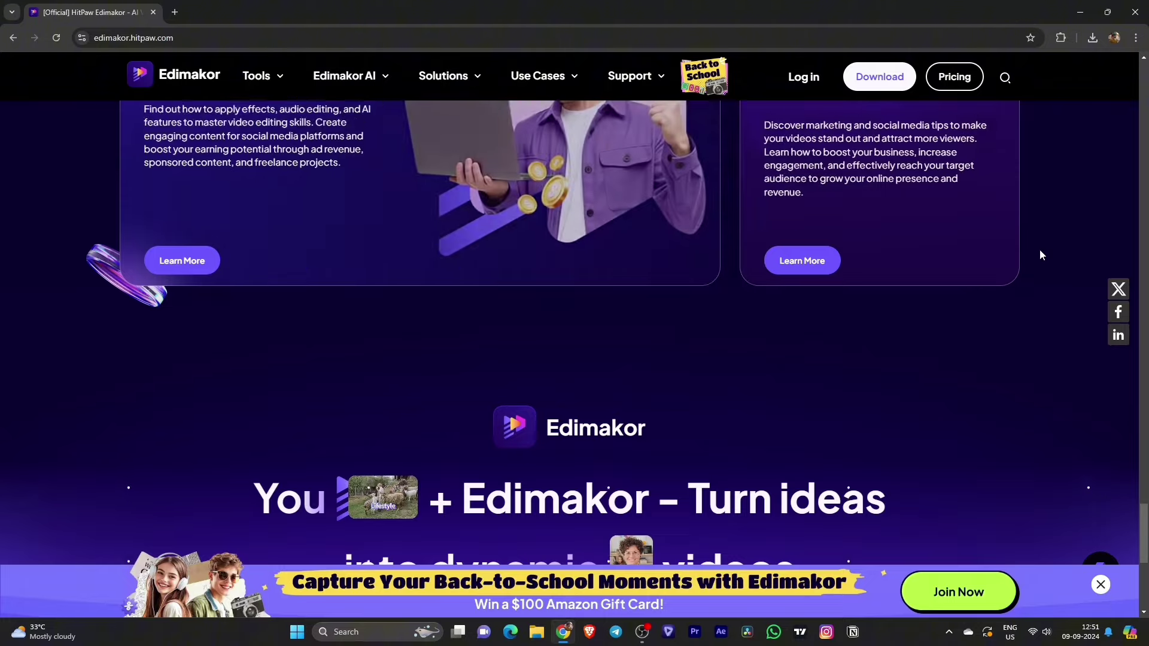
pyautogui.scroll(20, 1039, 255)
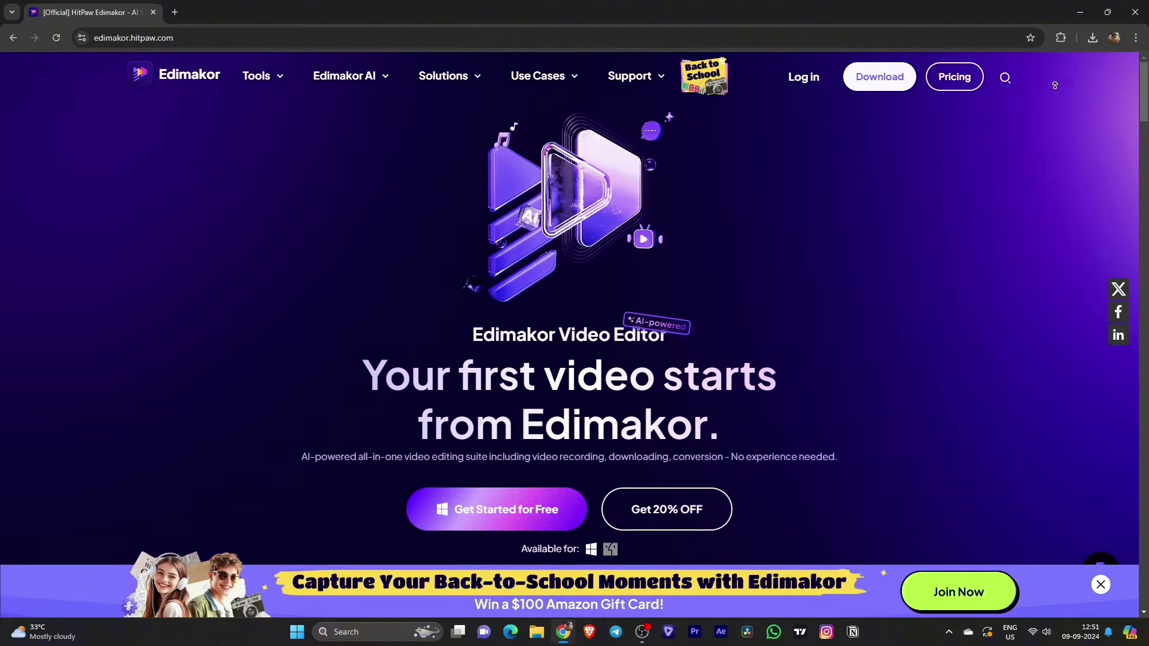
pyautogui.click(875, 84)
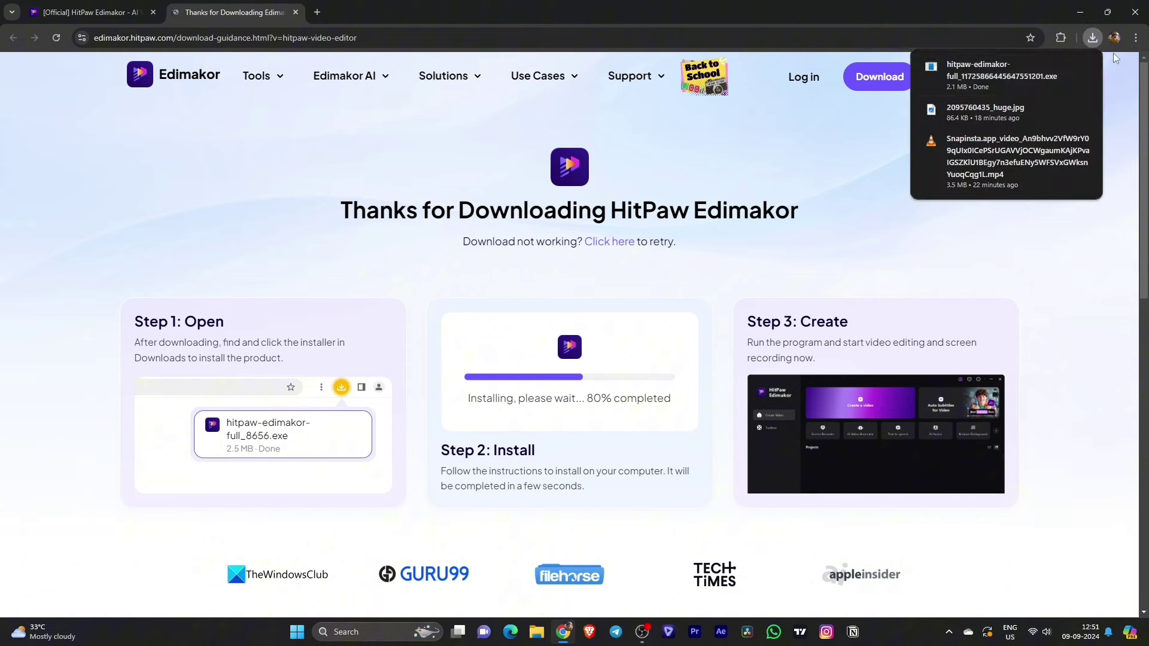
pyautogui.click(1059, 67)
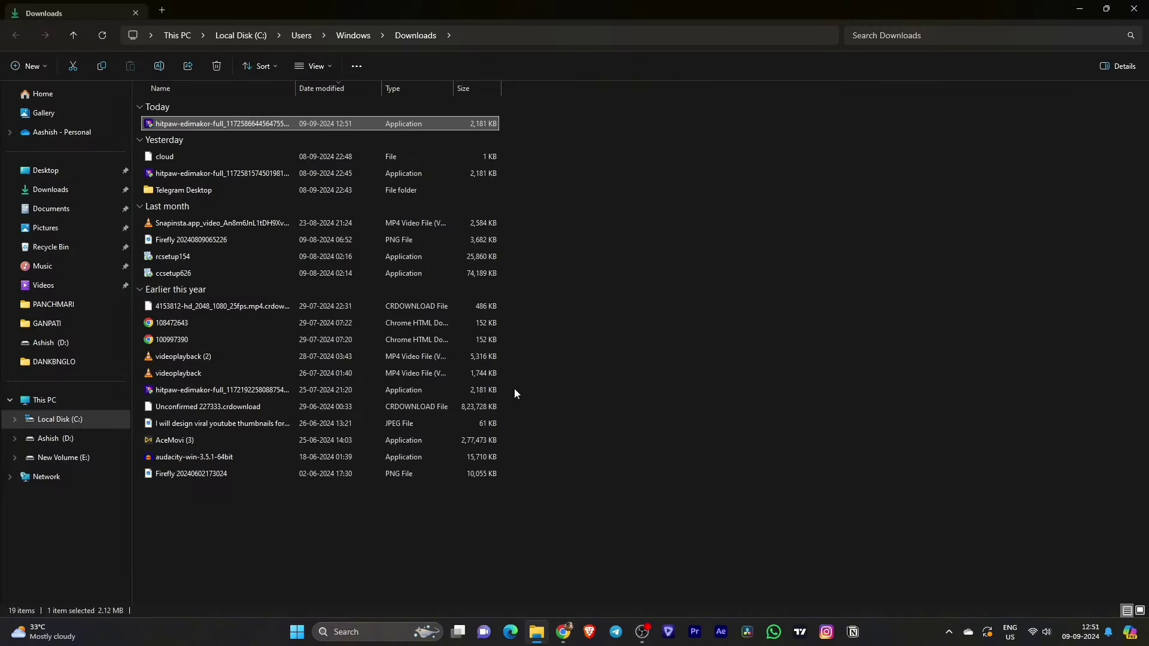